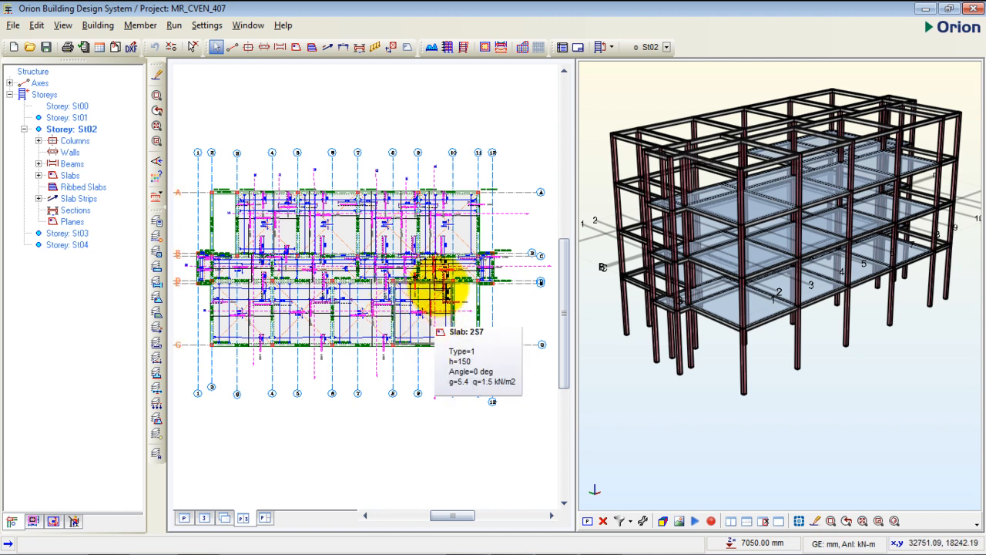
- Show the plan view on its own and make St00 the current storey
middle_drag(386, 320, 398, 297)
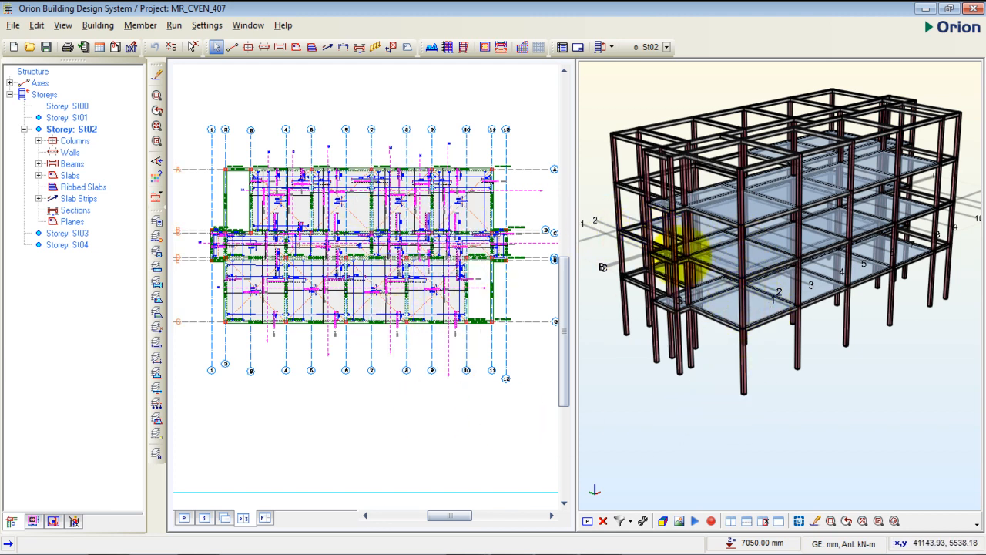
mouse_move(681, 254)
mouse_down()
mouse_move(678, 238)
mouse_move(687, 242)
mouse_up()
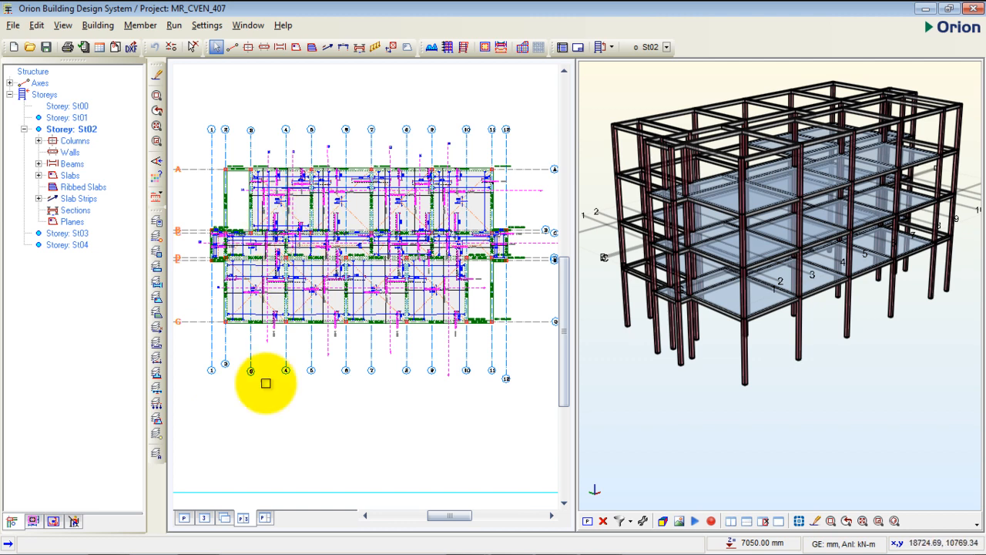
click(185, 518)
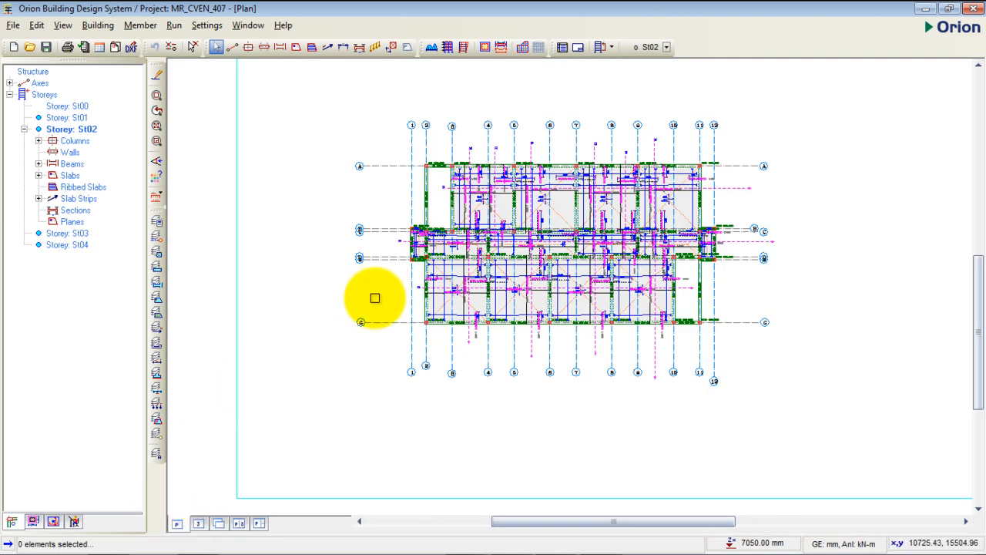
middle_drag(455, 264, 412, 286)
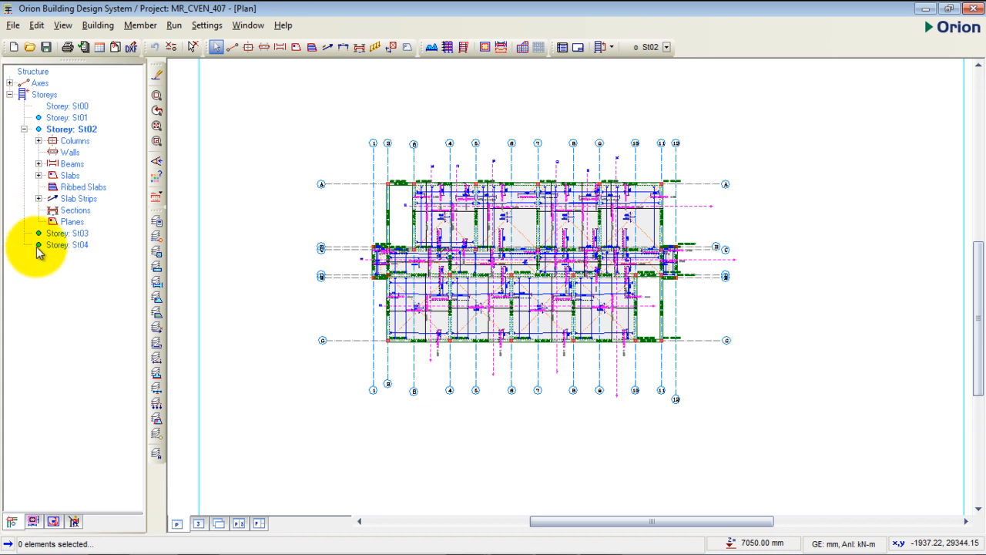
double_click(64, 106)
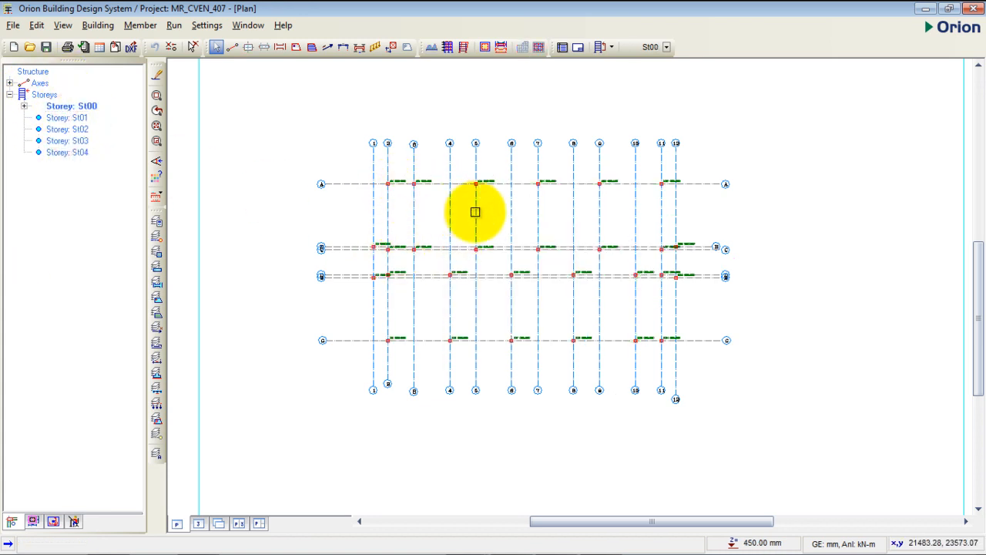
middle_drag(486, 215, 469, 200)
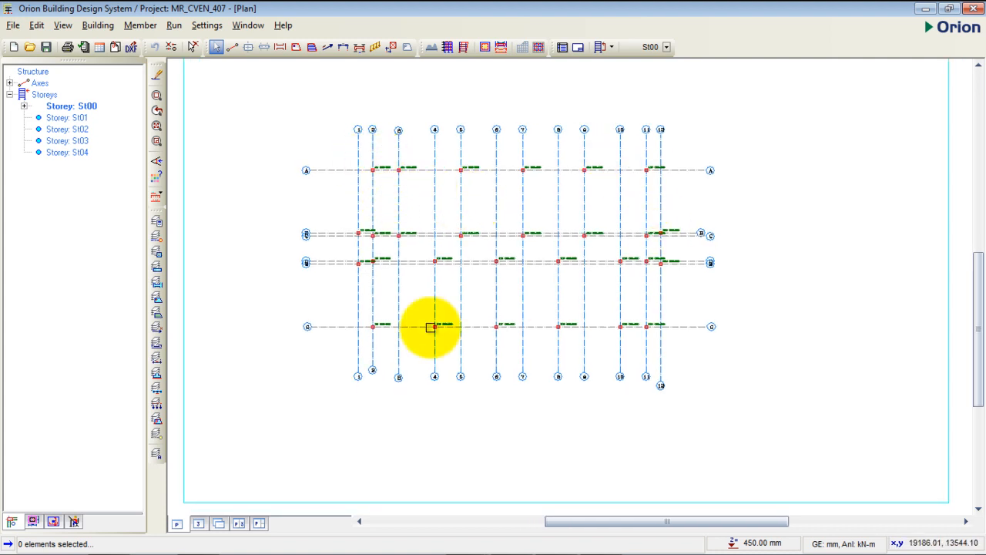
scroll(402, 270, up, 2)
scroll(402, 270, up, 1)
middle_drag(403, 270, 372, 288)
scroll(371, 287, down, 2)
middle_drag(455, 264, 435, 264)
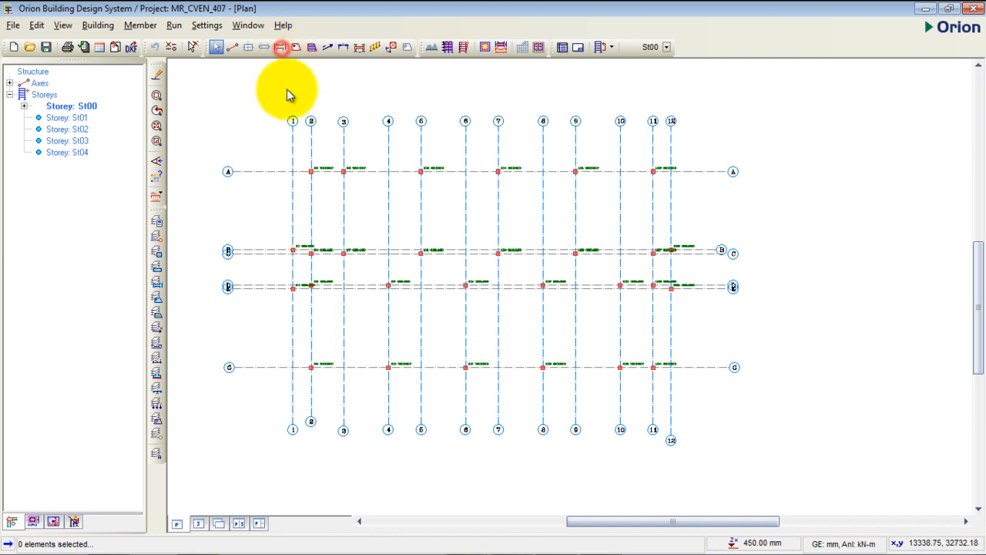
- Insert 225 x 900 mm beams along axis A from axis 2 to axis 11
click(280, 48)
drag(753, 171, 316, 116)
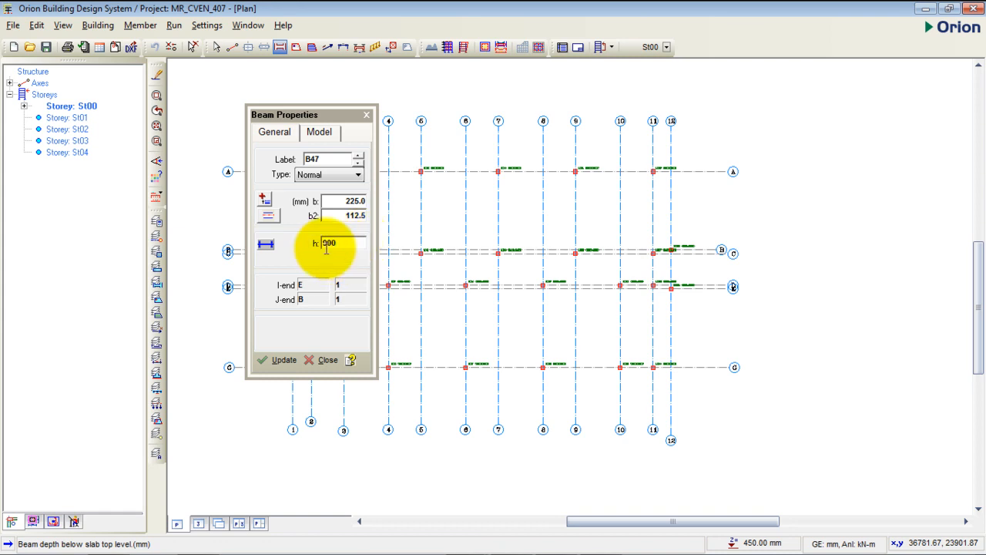
drag(320, 115, 265, 102)
click(440, 203)
mouse_move(454, 205)
middle_down()
mouse_move(579, 203)
mouse_move(463, 217)
middle_up()
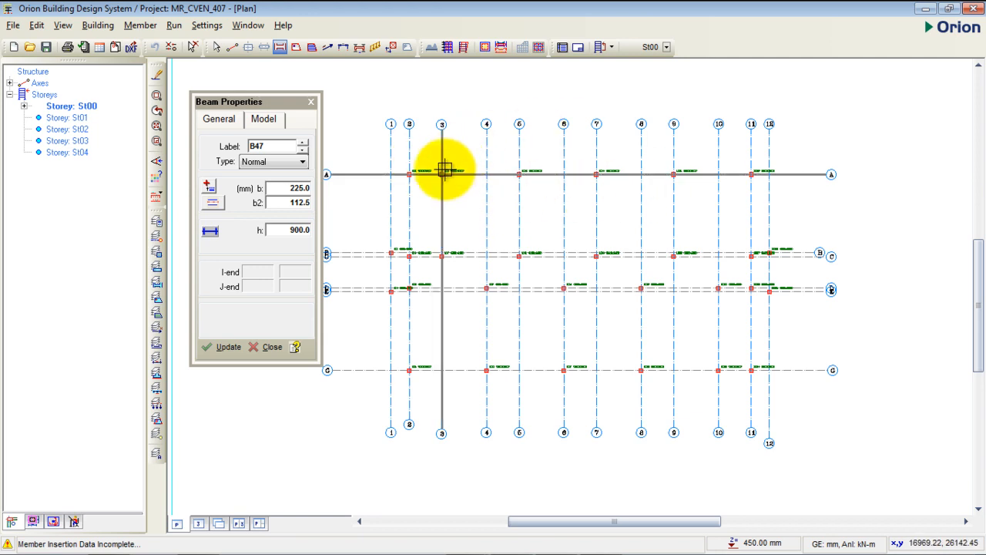
drag(409, 175, 751, 175)
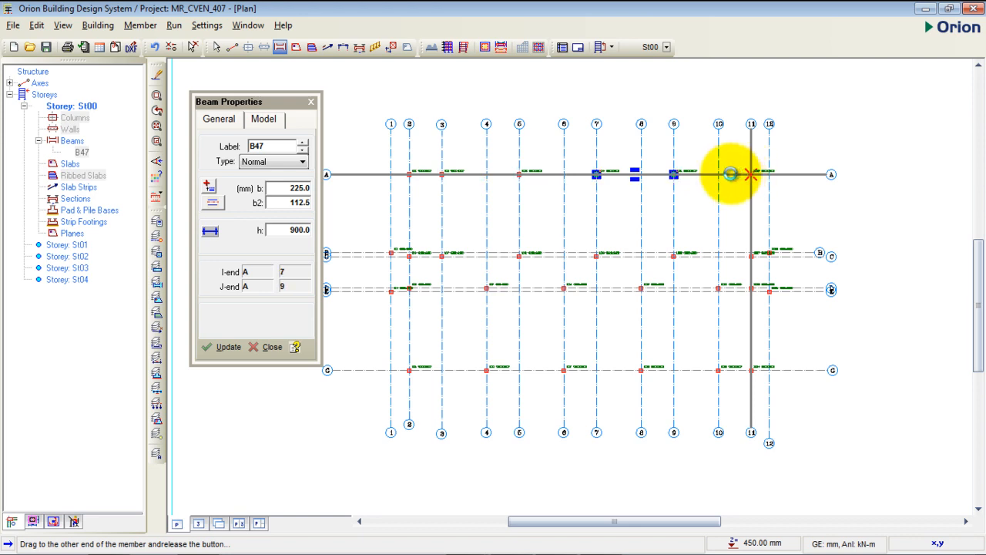
drag(736, 175, 750, 174)
scroll(429, 176, up, 5)
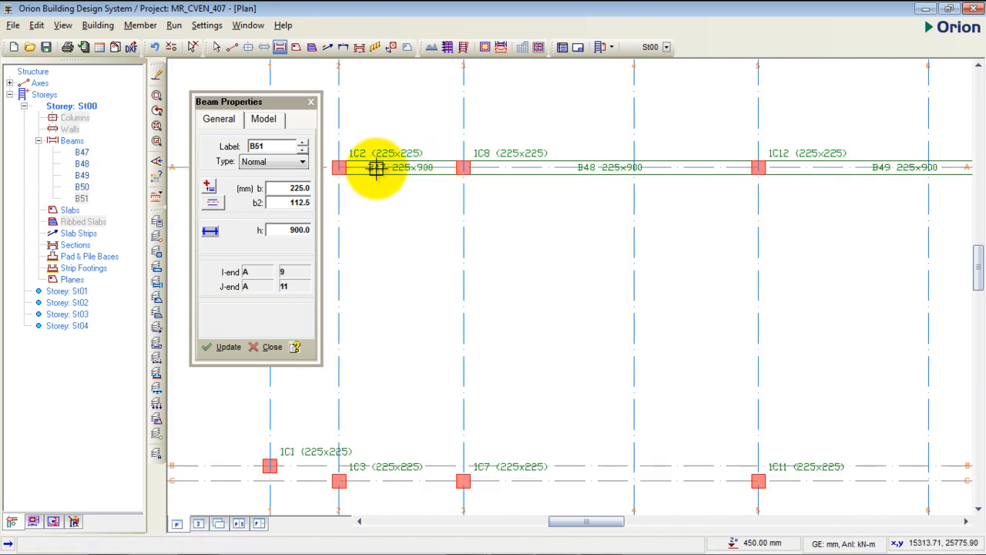
scroll(400, 172, up, 2)
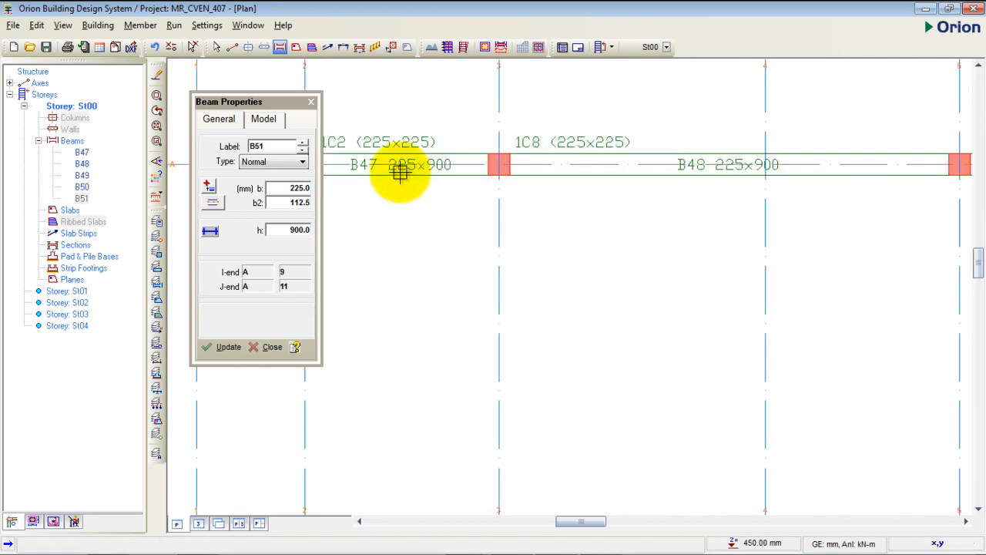
scroll(433, 137, down, 3)
scroll(412, 144, down, 4)
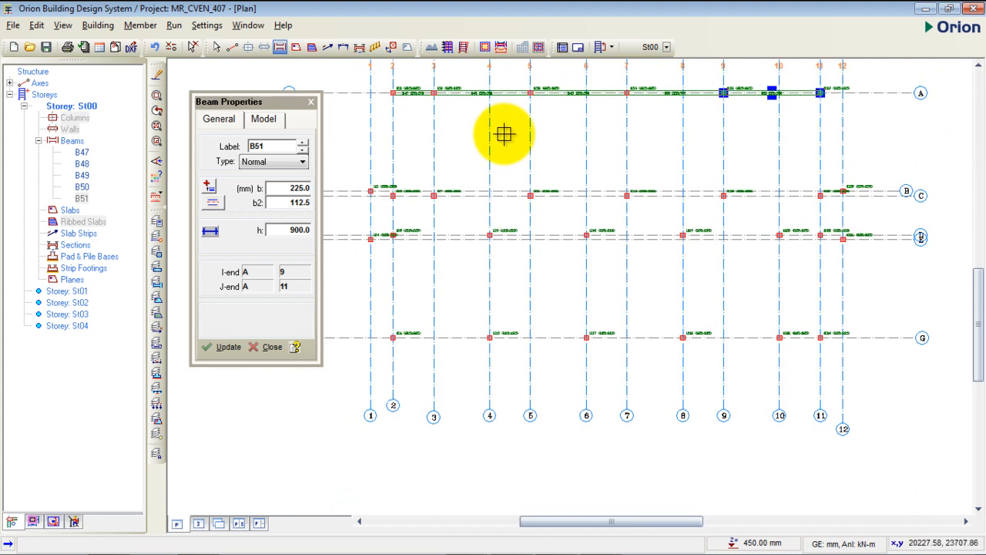
scroll(366, 202, up, 3)
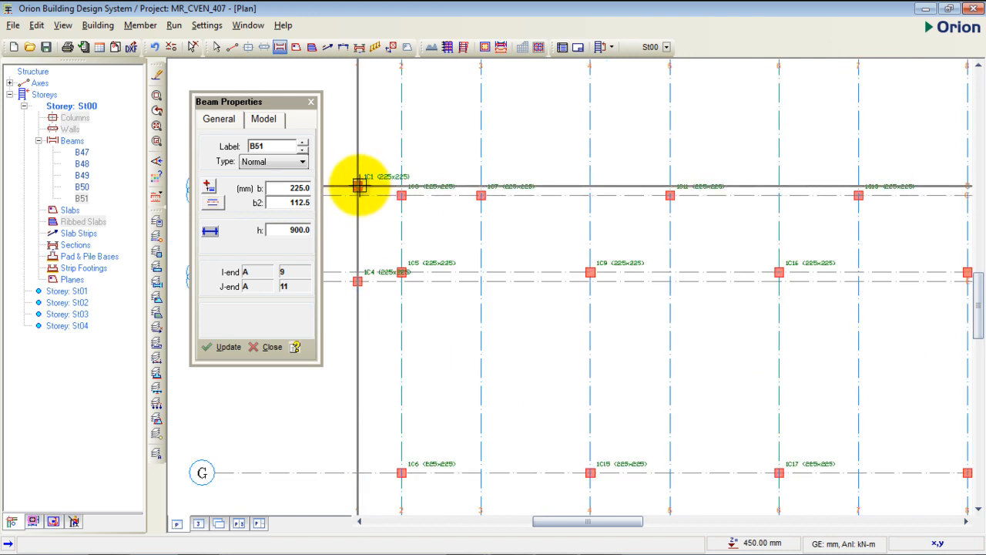
drag(357, 186, 401, 193)
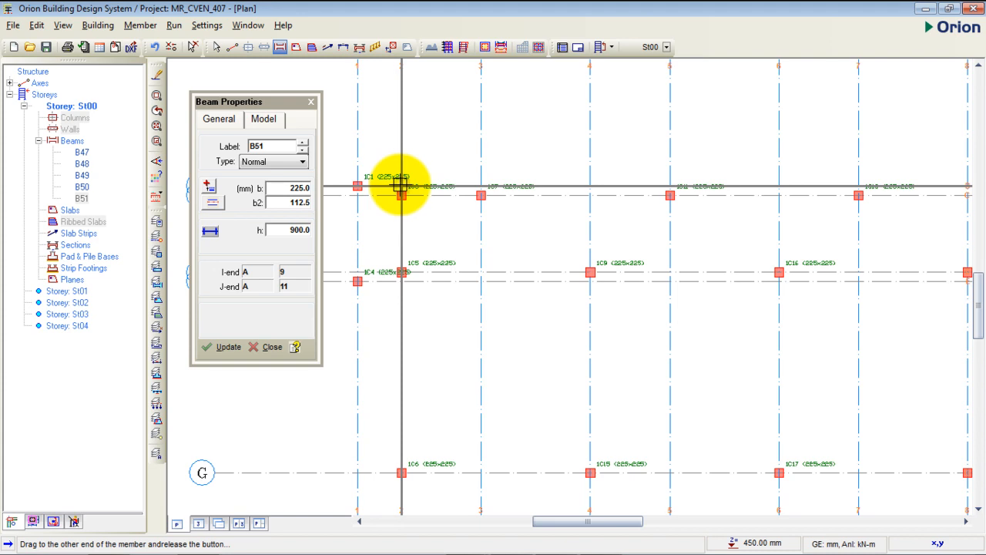
drag(401, 186, 401, 187)
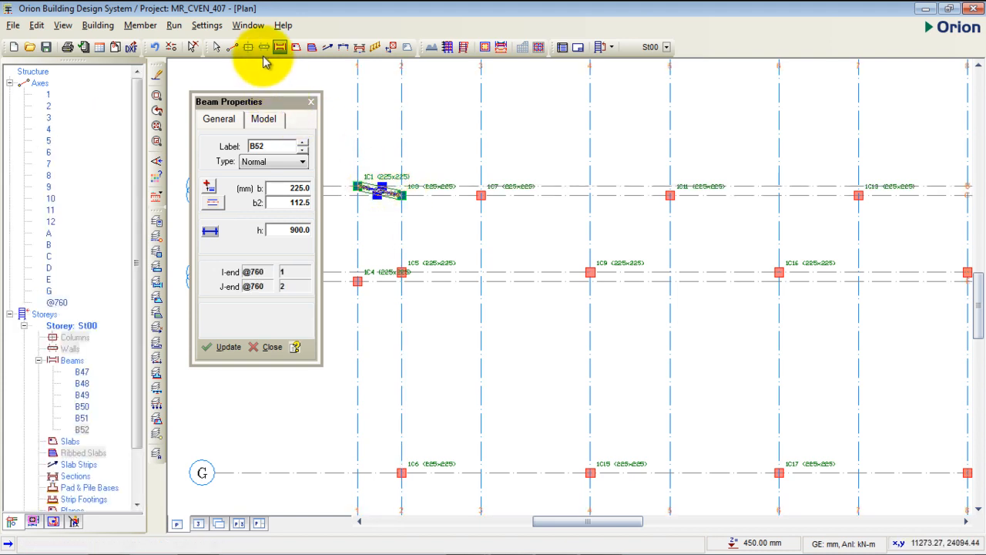
click(158, 46)
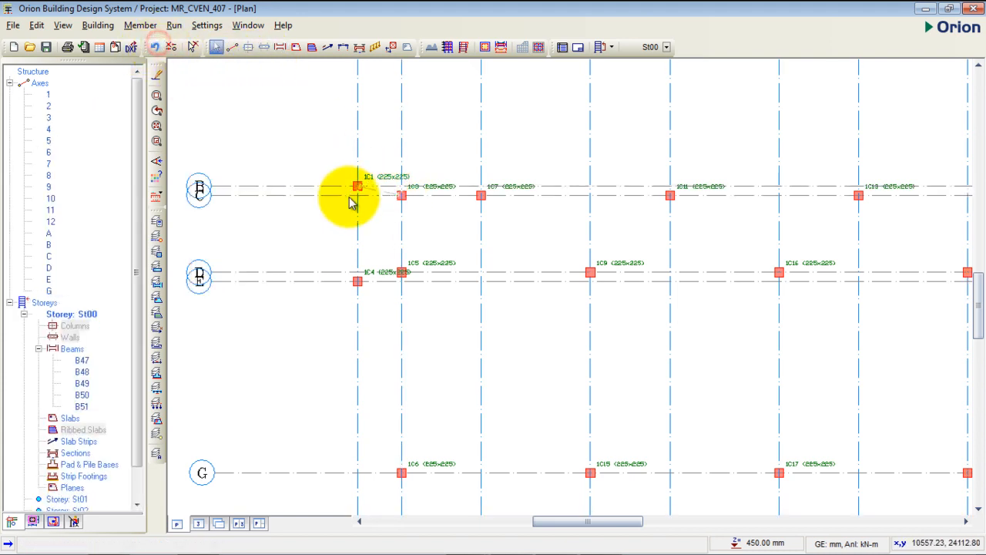
- Insert a 225 x 900 mm beam along axis B between axes 1 and 2
click(281, 48)
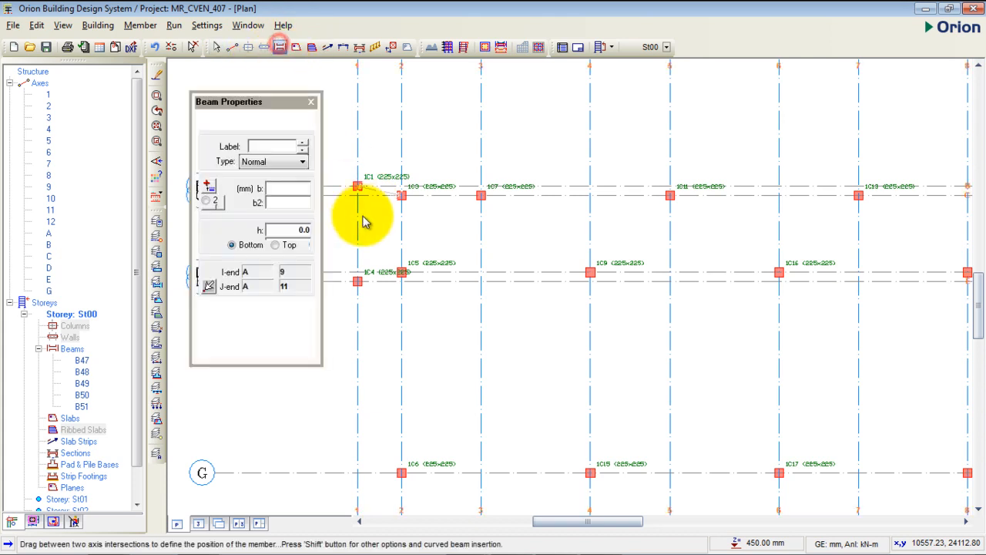
scroll(374, 183, up, 3)
middle_drag(418, 183, 496, 182)
scroll(458, 181, up, 1)
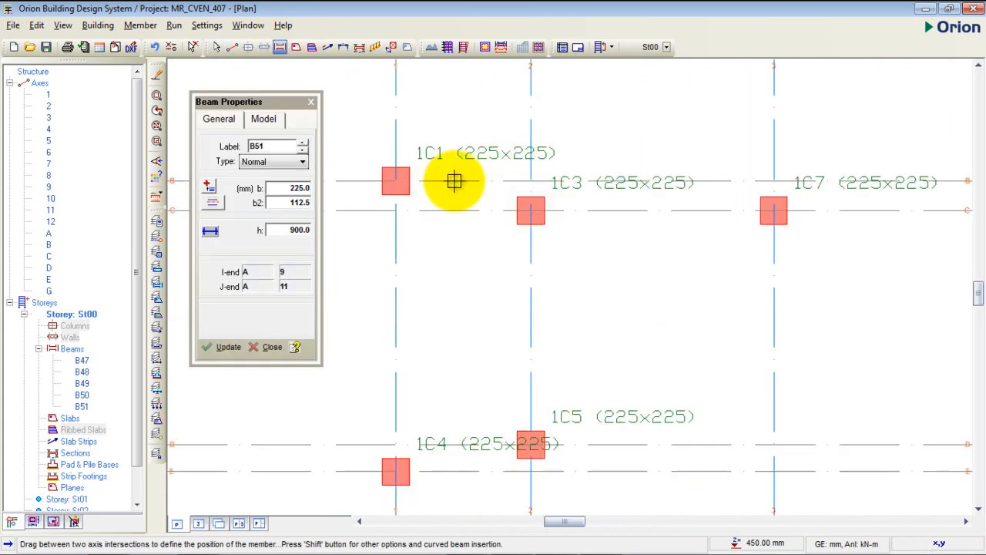
drag(394, 181, 530, 180)
scroll(359, 174, down, 5)
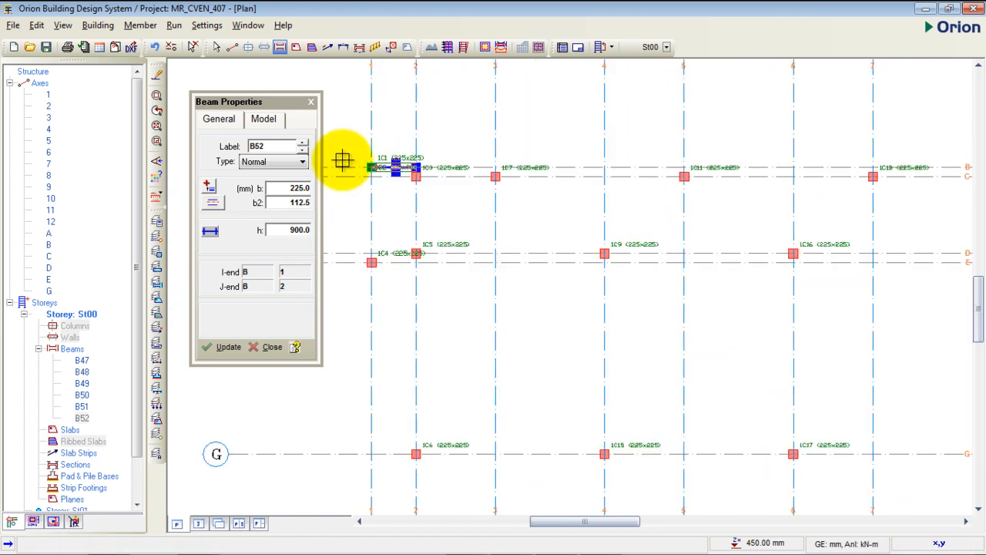
- Insert 225 x 900 mm beams along axis C from axis 2 to 5 and along axis D from axis 2 to 6
scroll(417, 179, up, 3)
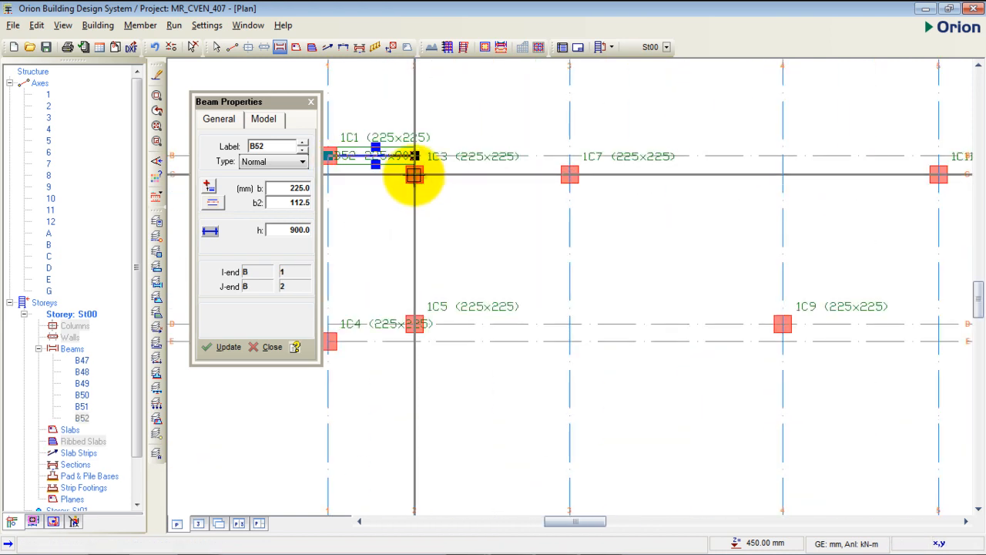
drag(415, 174, 939, 174)
scroll(522, 149, down, 2)
scroll(522, 149, down, 1)
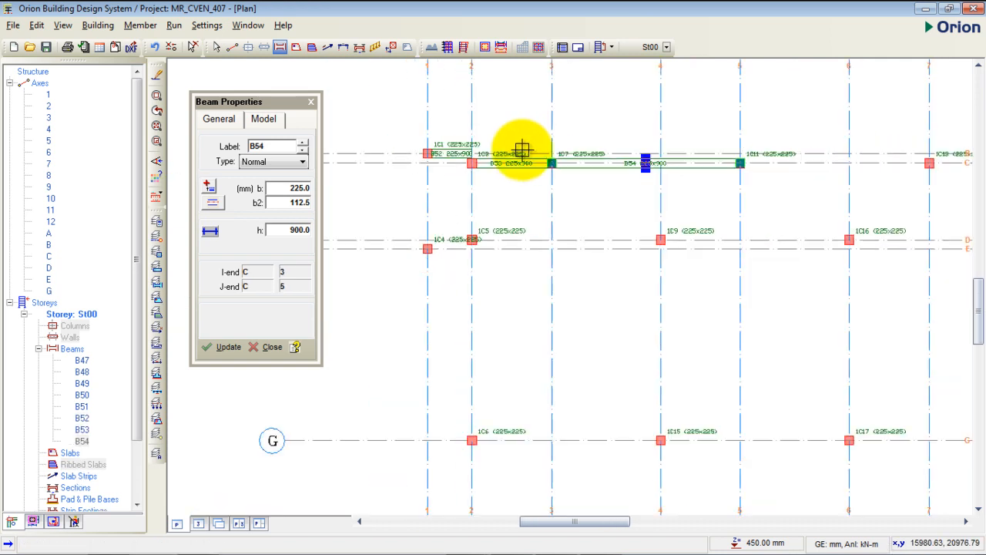
middle_drag(601, 207, 500, 187)
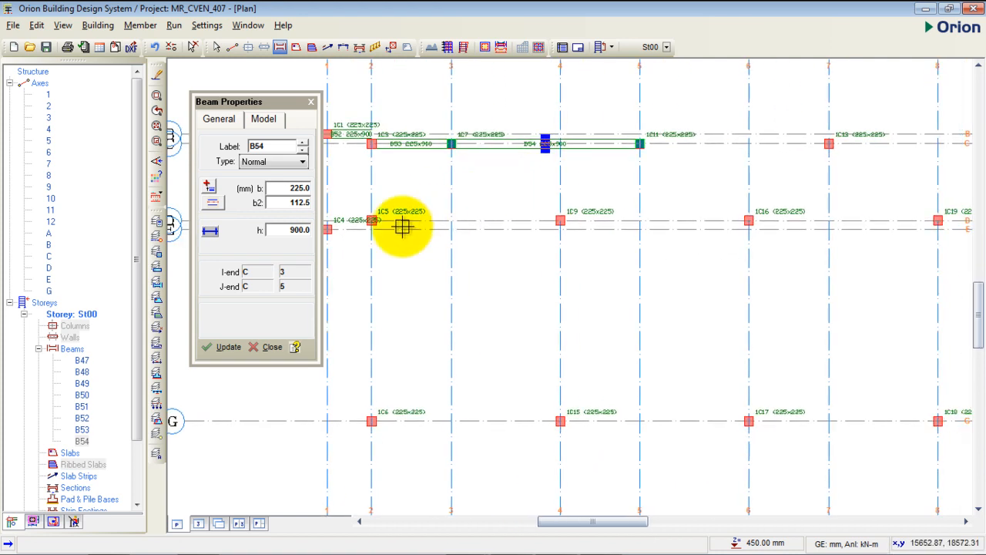
drag(371, 220, 748, 221)
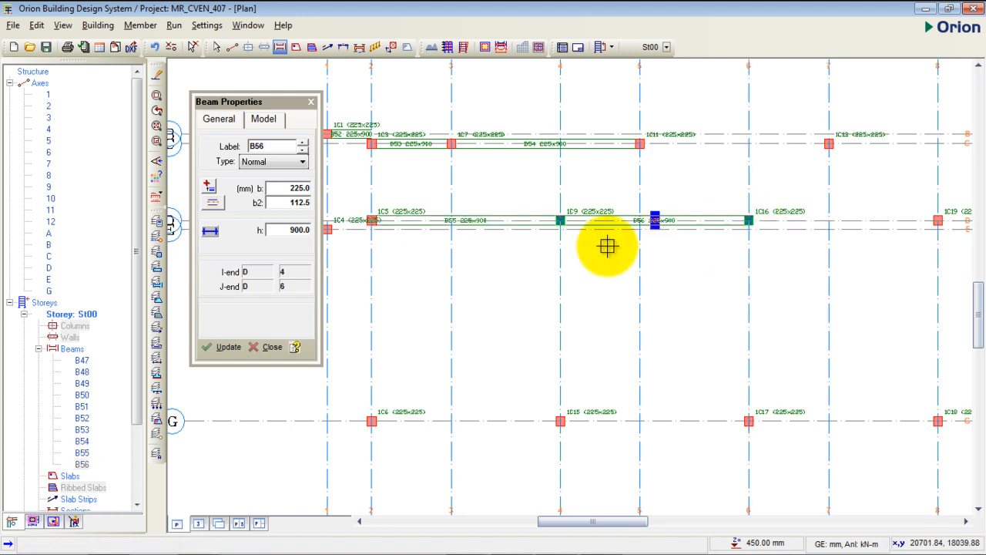
- Continue the 225 x 900 mm beams along axis C from axis 5 to 9 and along axis D from axis 6 to 10
middle_drag(608, 246, 447, 280)
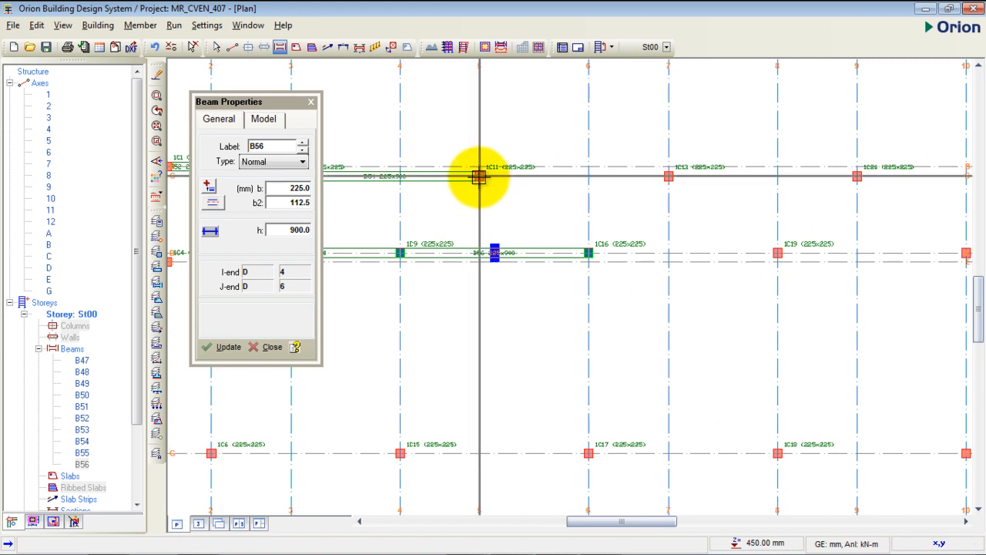
drag(479, 175, 857, 179)
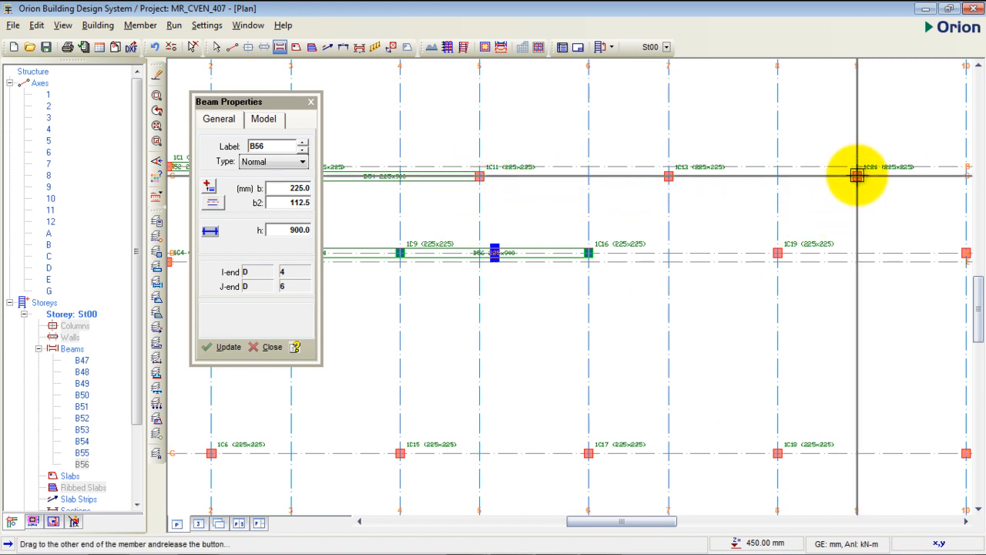
drag(857, 176, 857, 175)
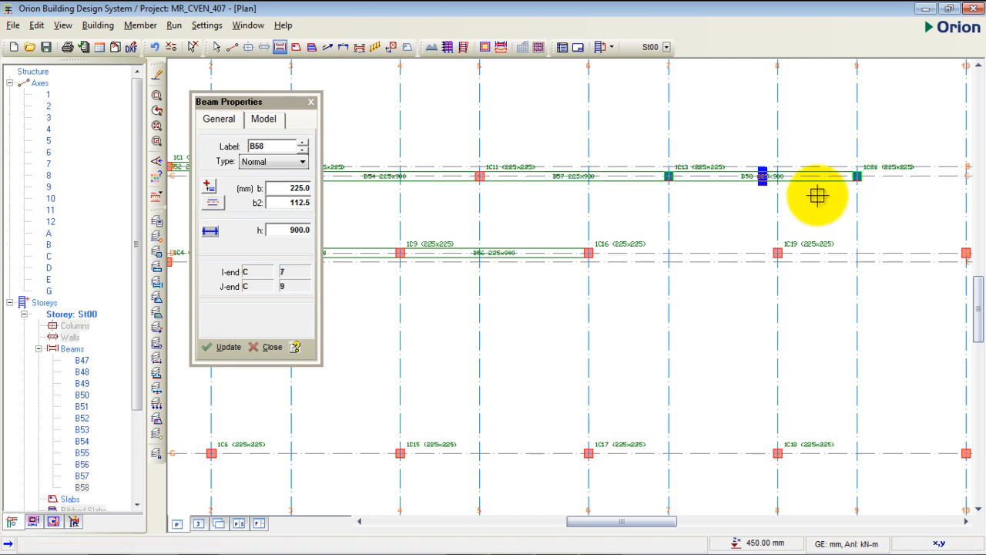
middle_drag(809, 194, 583, 158)
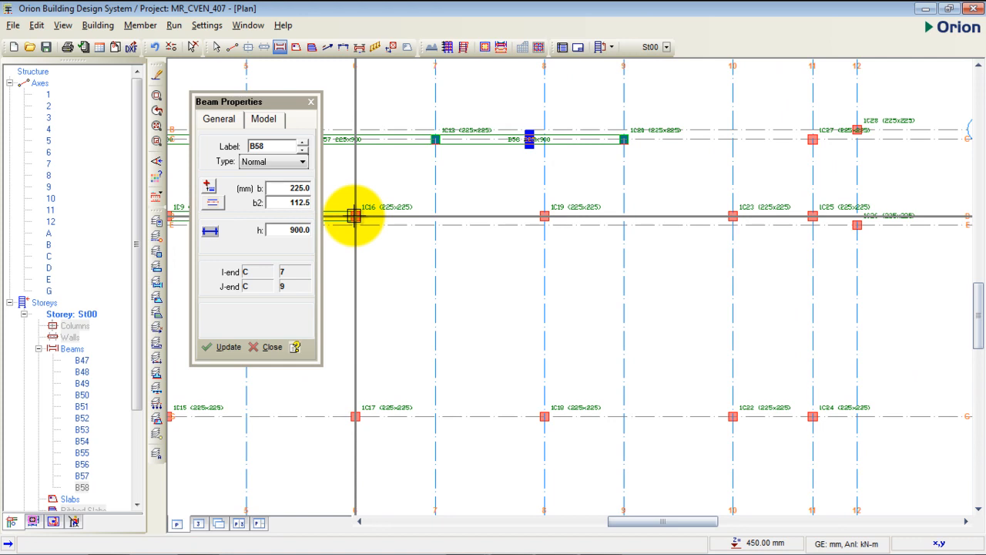
drag(355, 216, 732, 215)
- Extend the beam lines to axis 11, along axis C from axis 9 and along axis D from axis 10
middle_drag(793, 181, 732, 193)
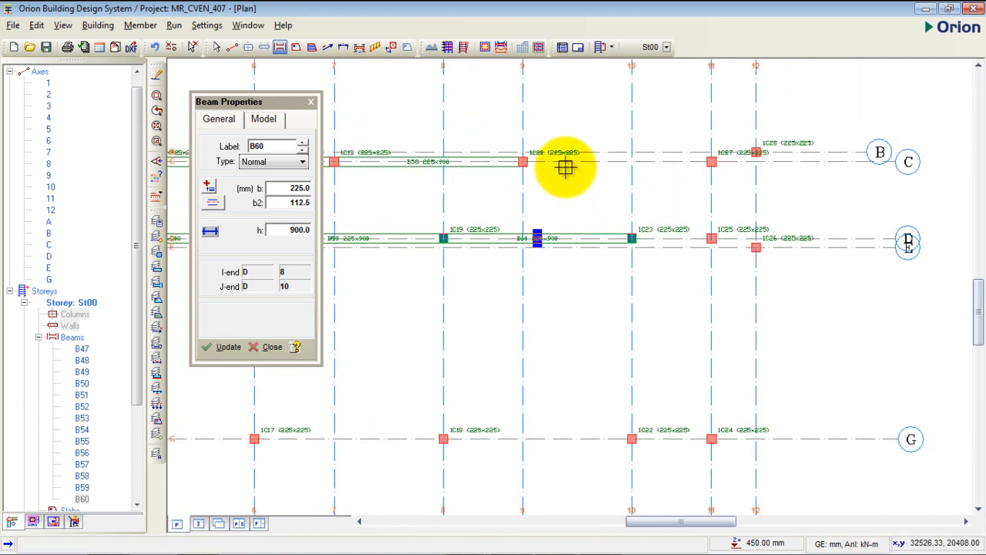
drag(524, 162, 713, 162)
drag(631, 238, 709, 238)
scroll(839, 229, down, 3)
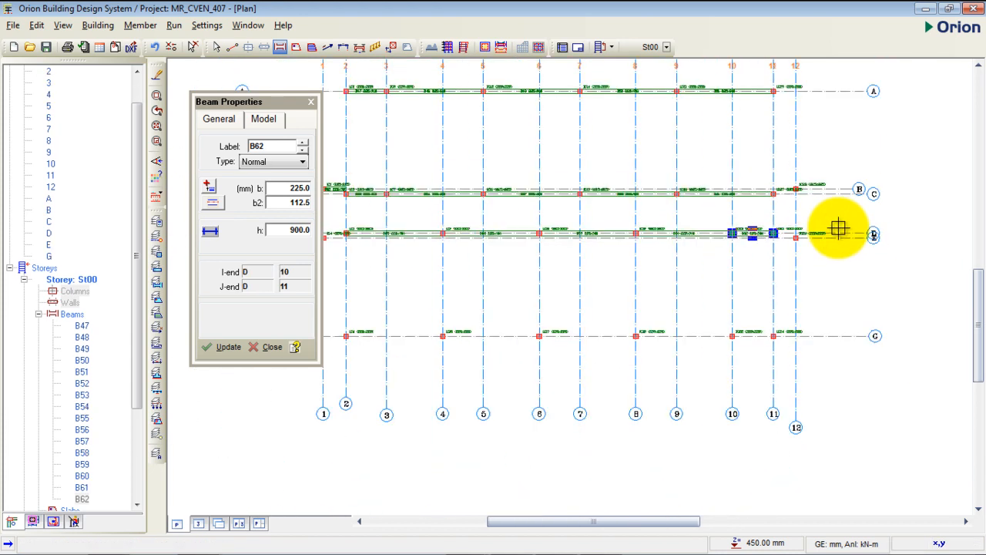
- Insert 225 x 900 mm beams along axis G from axis 2 to axis 11
middle_drag(676, 253, 663, 283)
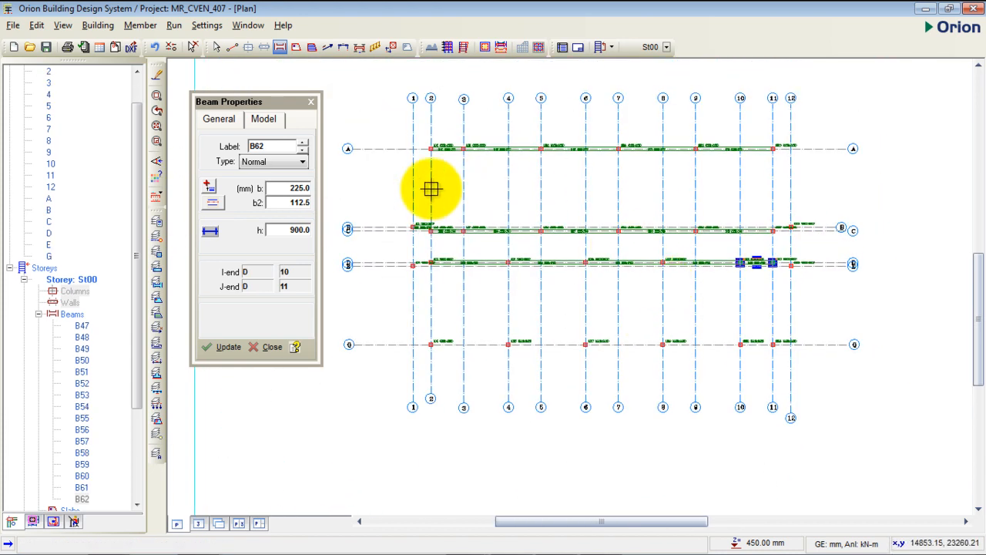
scroll(429, 233, up, 3)
middle_drag(488, 208, 468, 120)
scroll(428, 121, down, 2)
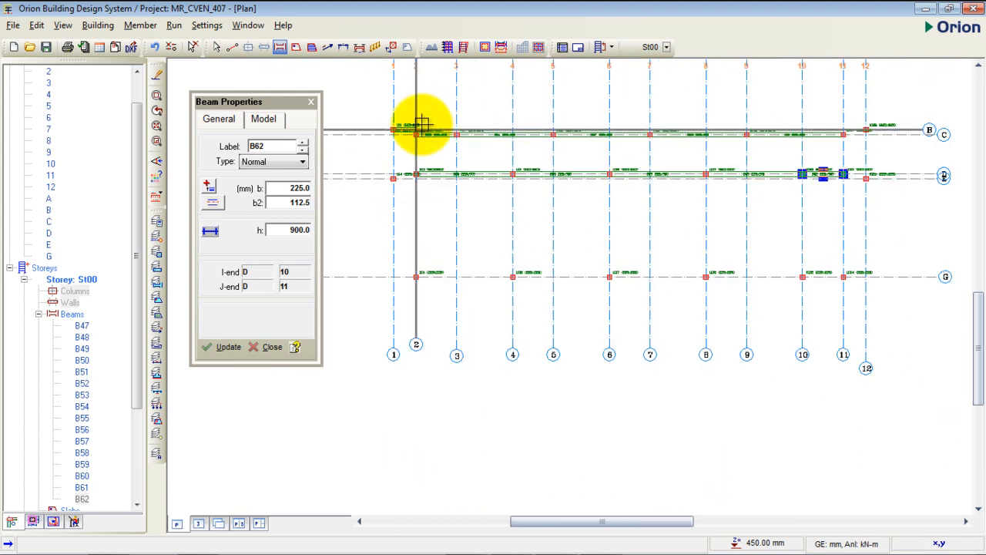
drag(416, 276, 839, 278)
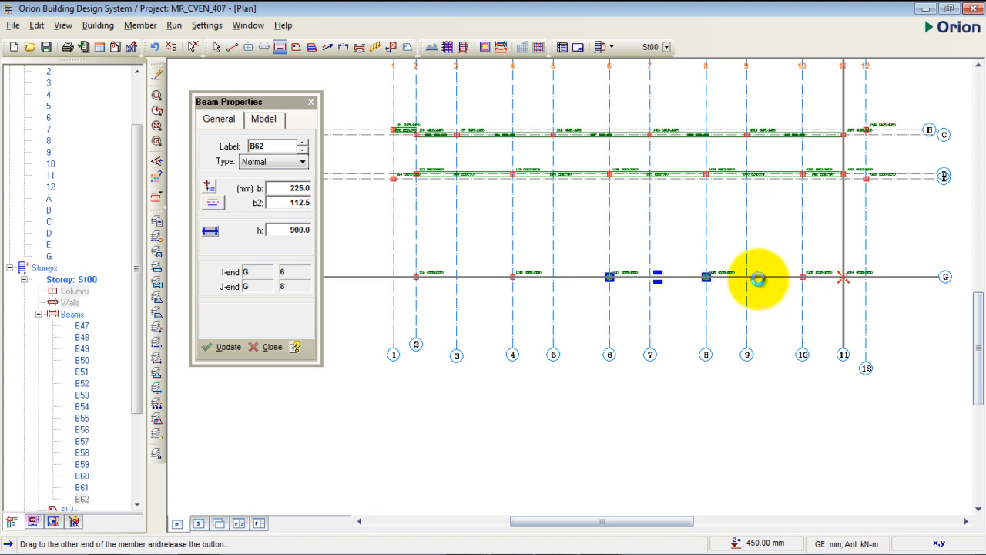
scroll(423, 281, up, 4)
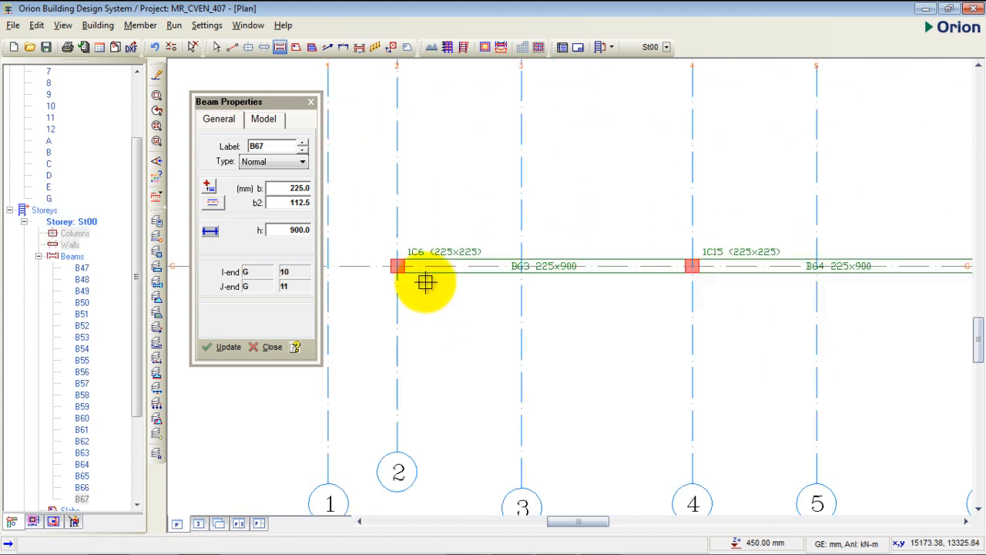
scroll(432, 291, down, 2)
scroll(446, 303, down, 2)
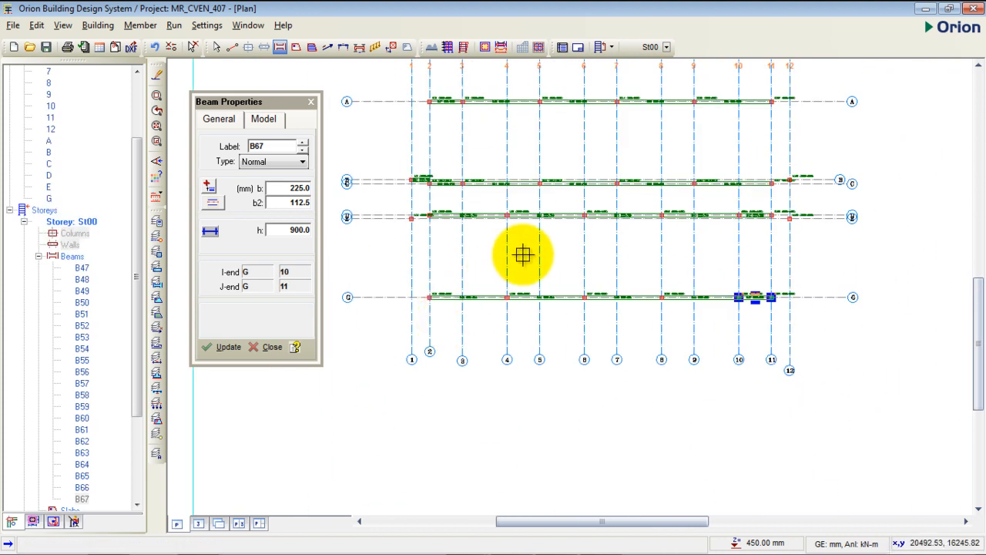
- Insert a 225 x 900 mm beam along axis E from axis 1 to axis 2
scroll(501, 277, down, 2)
middle_drag(514, 196, 573, 172)
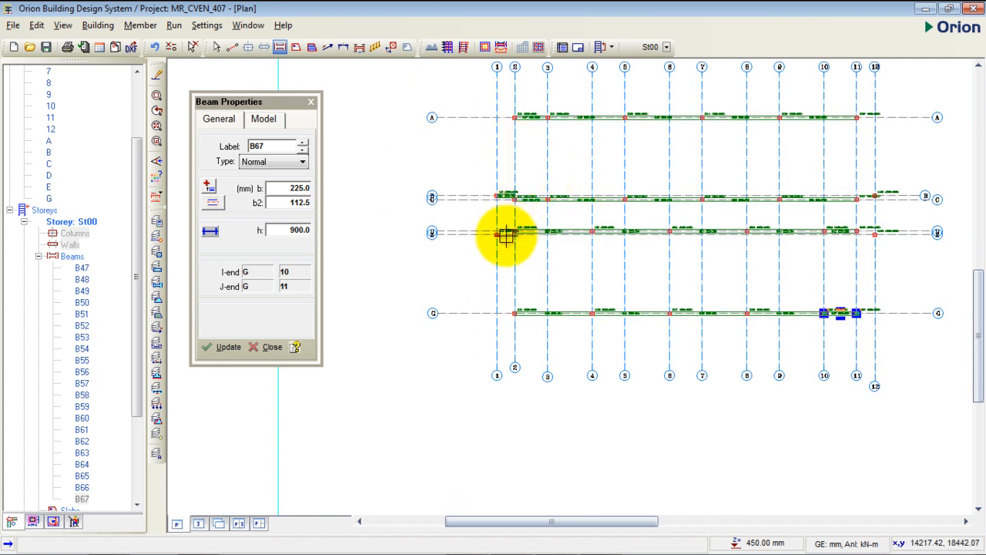
scroll(504, 234, up, 3)
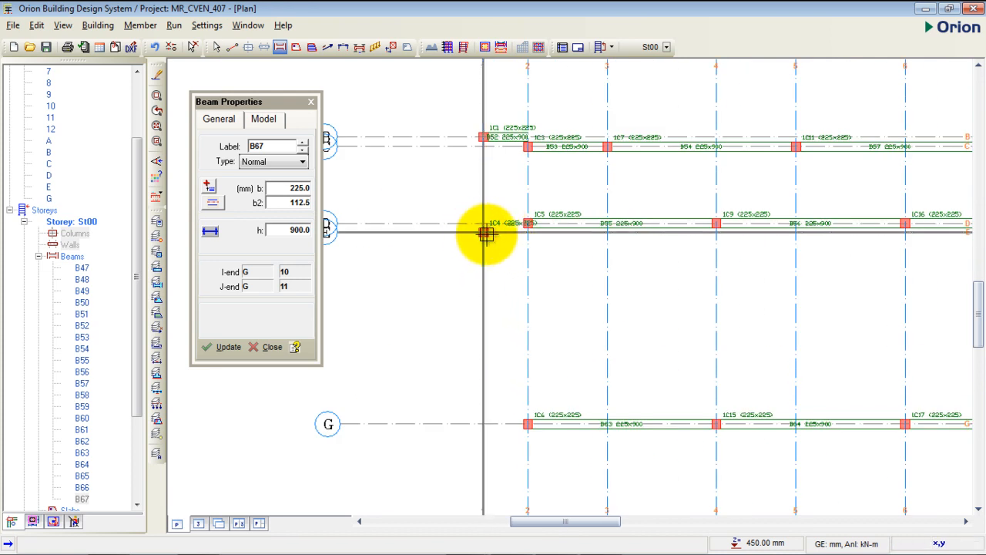
drag(484, 233, 528, 232)
- Insert 225 x 900 mm beams between axes 11 and 12, one along axis B and one along axis E
scroll(418, 247, down, 3)
scroll(678, 223, up, 3)
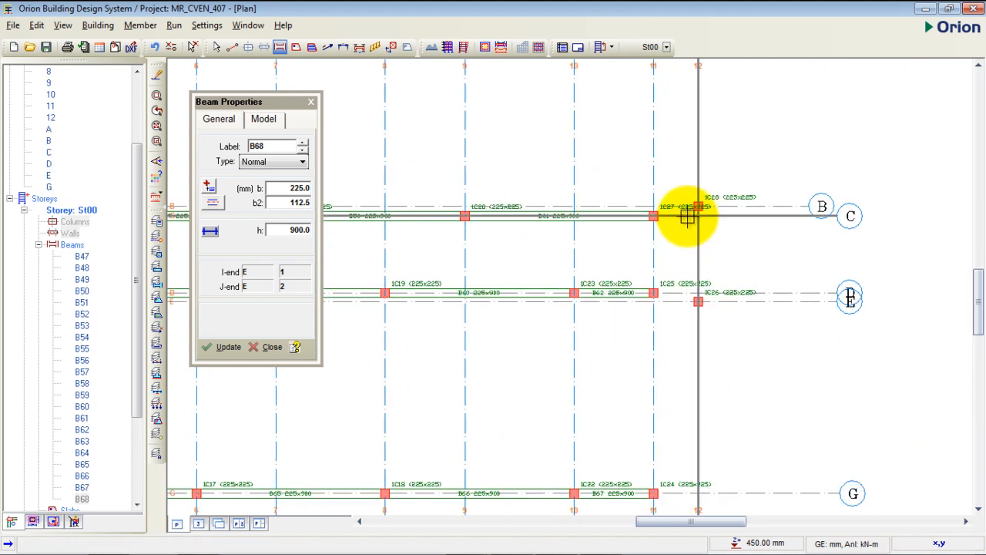
scroll(694, 212, up, 2)
drag(710, 200, 624, 201)
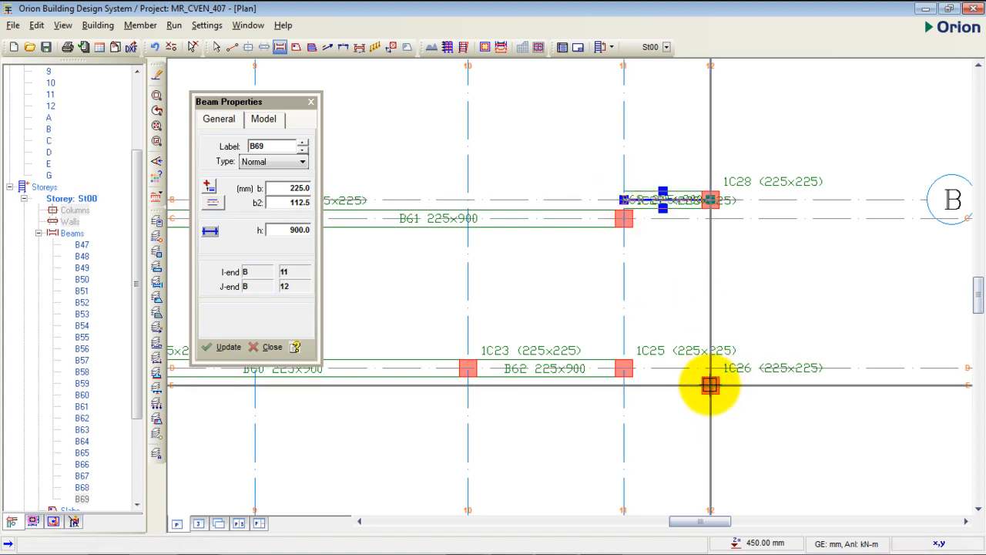
drag(710, 386, 624, 385)
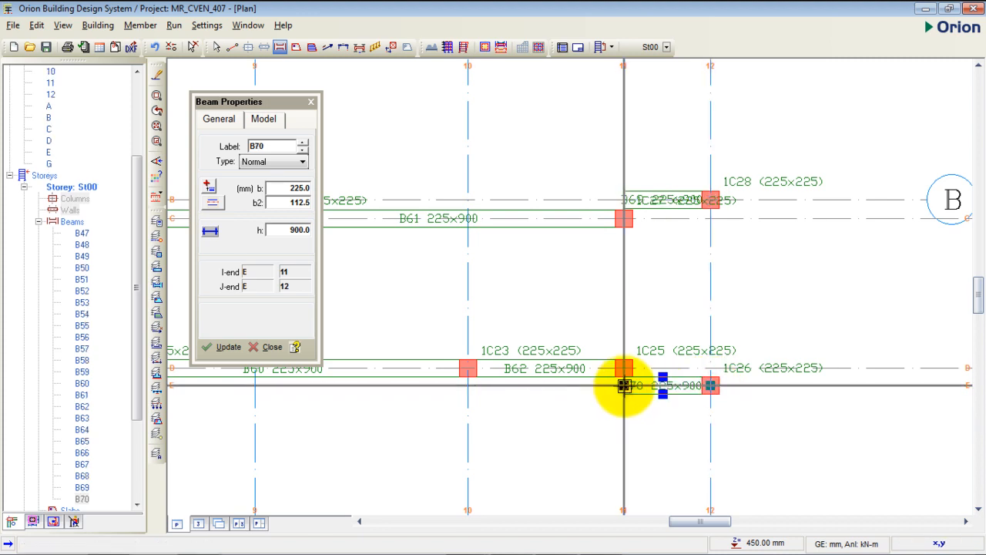
- Insert a 225 x 900 mm beam along axis 1 between axes E and B
scroll(775, 328, down, 5)
middle_drag(704, 330, 694, 264)
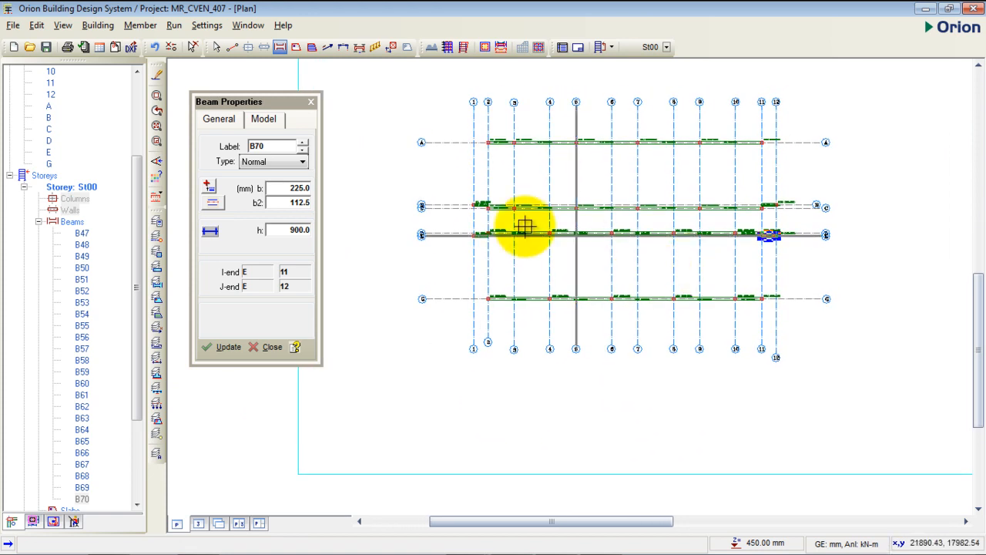
scroll(461, 227, up, 3)
middle_drag(462, 252, 460, 213)
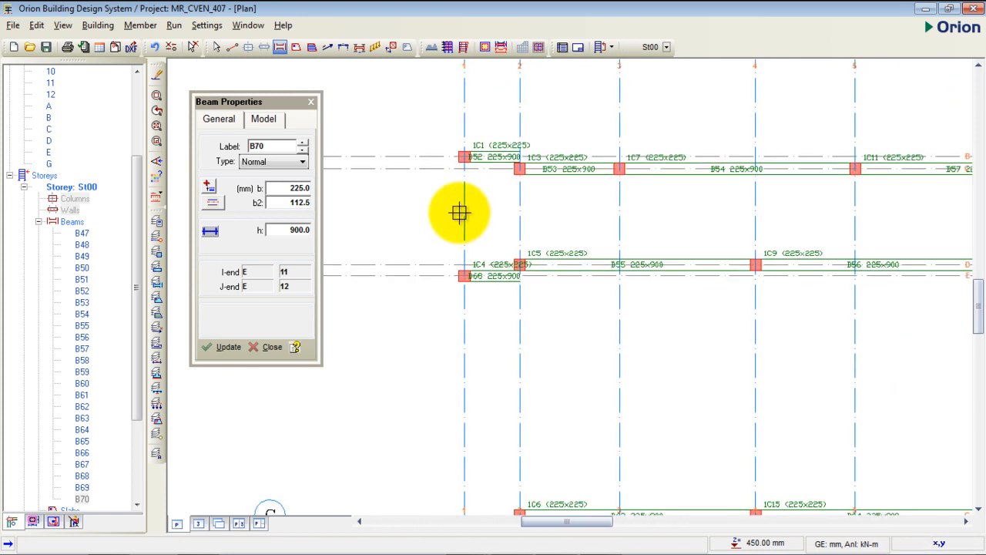
scroll(462, 185, up, 2)
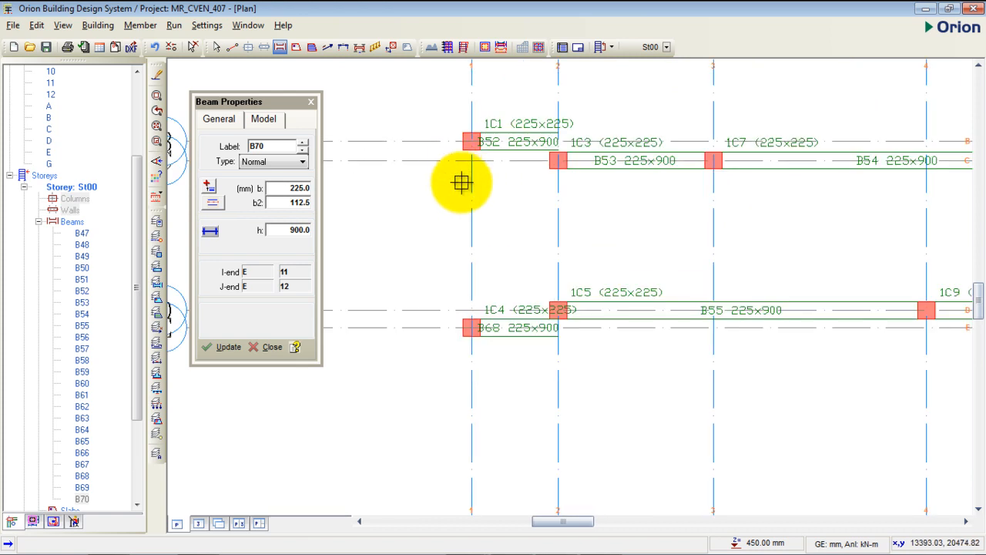
scroll(508, 205, up, 1)
middle_drag(515, 203, 513, 210)
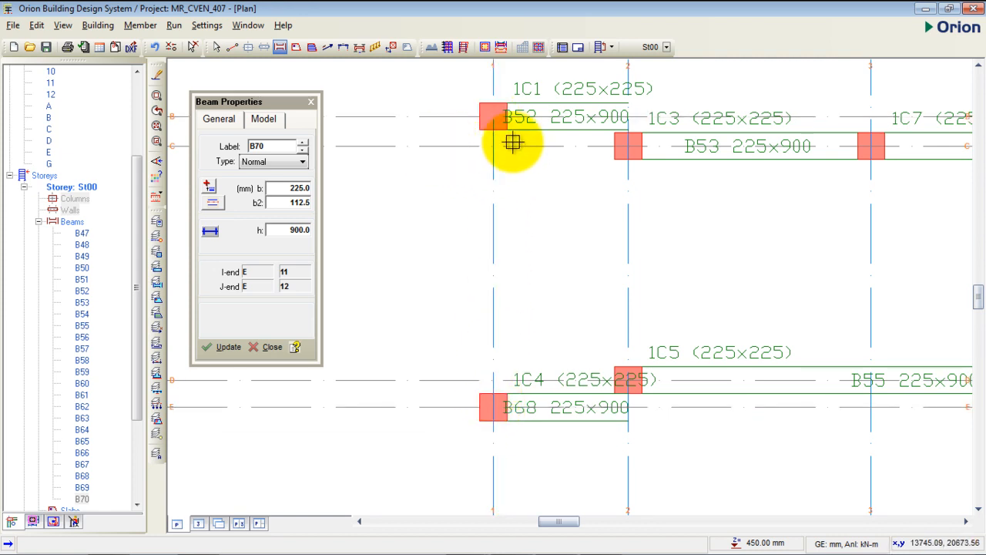
drag(493, 406, 490, 118)
- Insert the 225 x 900 mm beams along axis 2 from axis A to axis G
scroll(464, 173, down, 5)
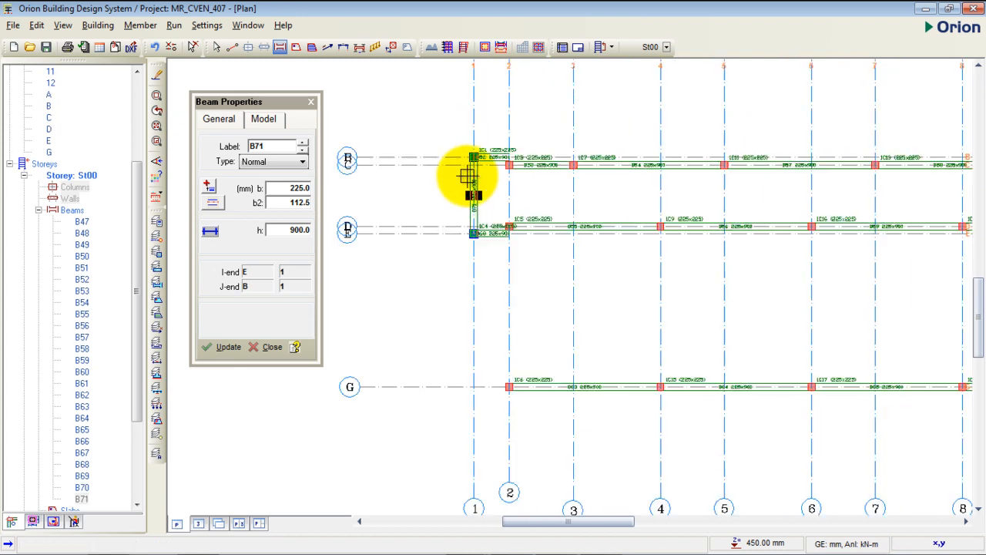
scroll(528, 432, down, 1)
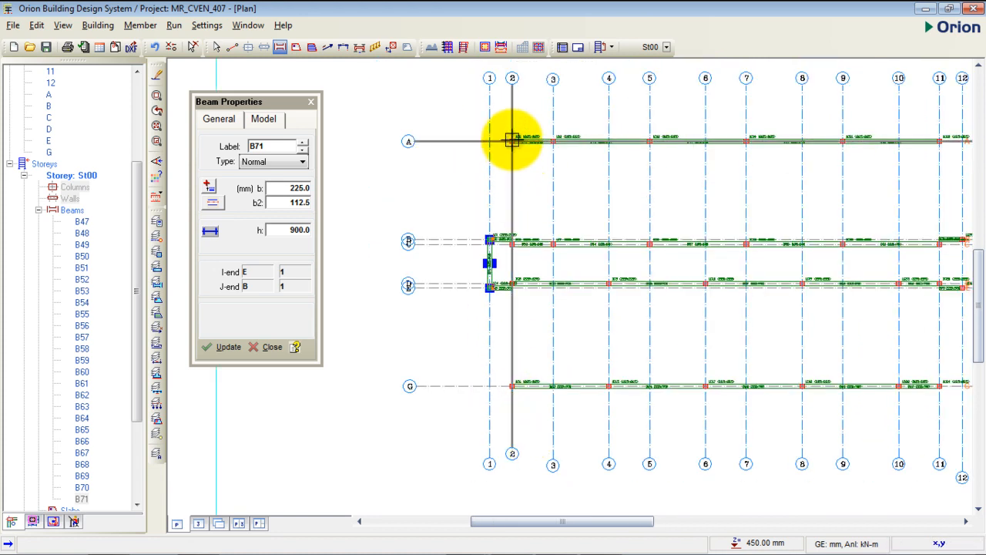
drag(512, 141, 512, 385)
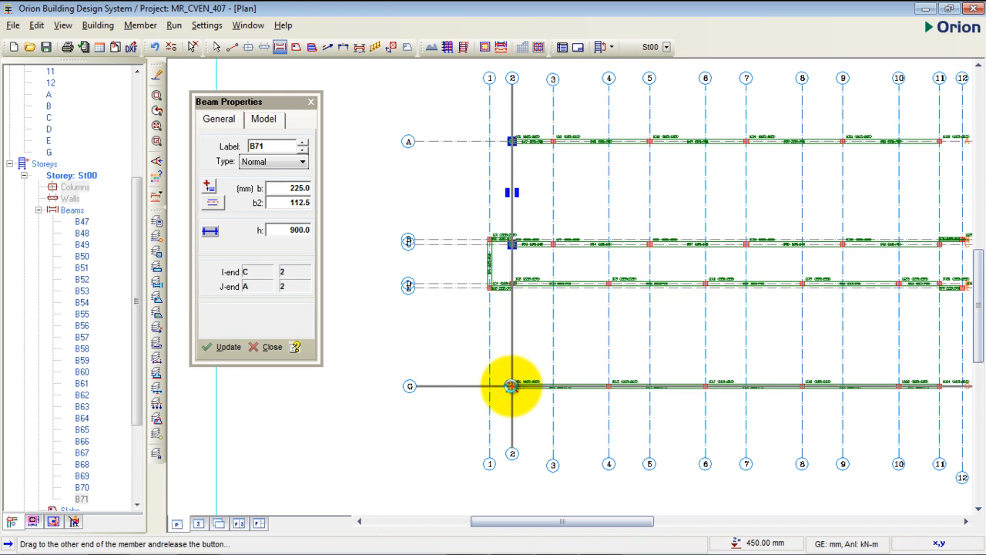
drag(510, 385, 511, 387)
- Insert a 225 x 900 mm beam along axis 3 from axis A to axis C
scroll(511, 256, up, 3)
scroll(484, 266, down, 3)
scroll(484, 266, down, 1)
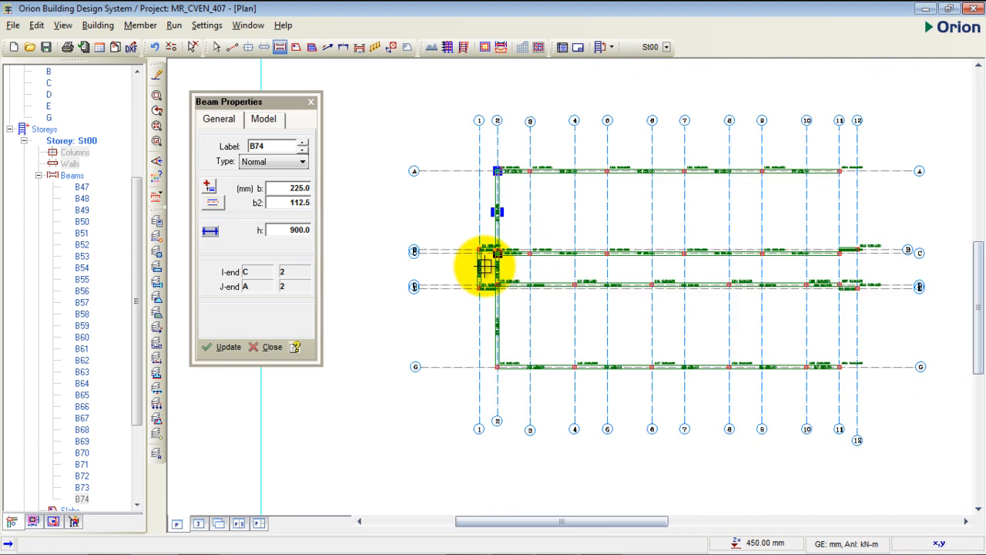
scroll(540, 235, up, 2)
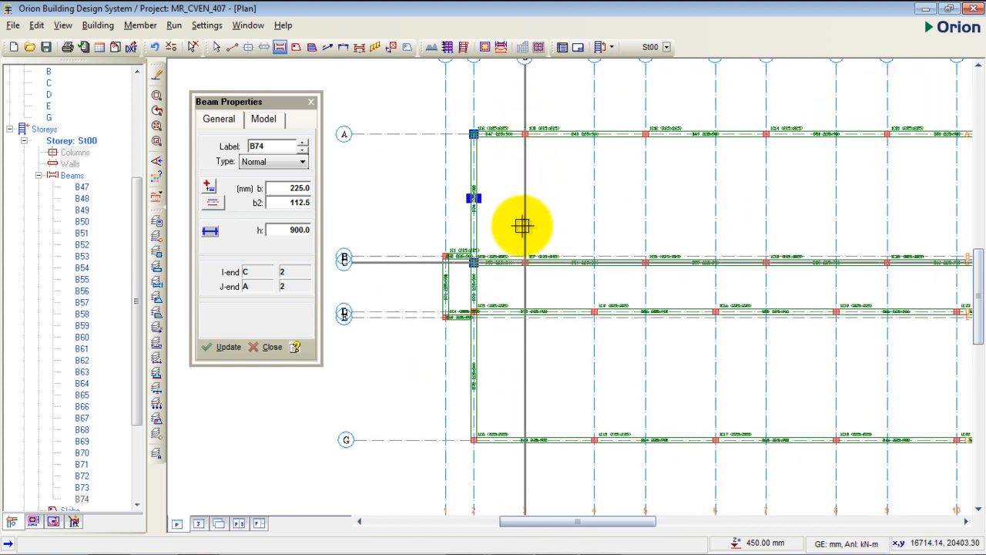
scroll(524, 132, up, 2)
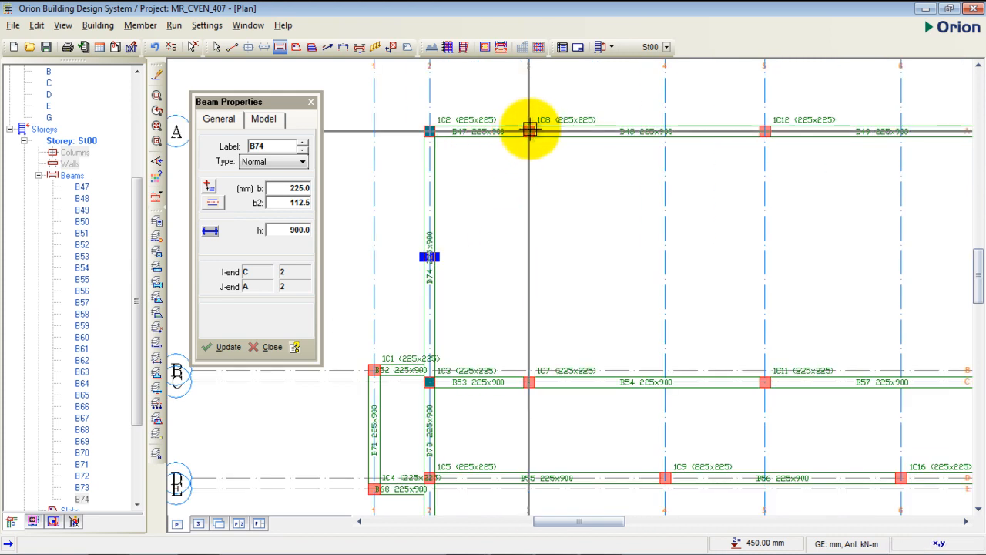
drag(527, 131, 528, 383)
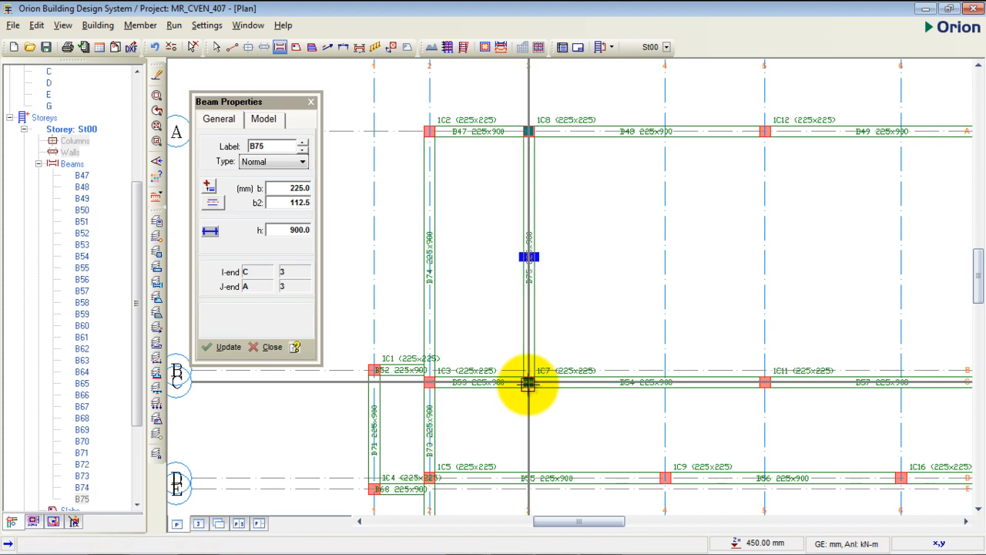
- Insert 225 x 900 mm beams along axis 5, from axis D to C and from axis C to A
scroll(528, 383, up, 4)
scroll(467, 317, down, 6)
middle_drag(572, 359, 538, 349)
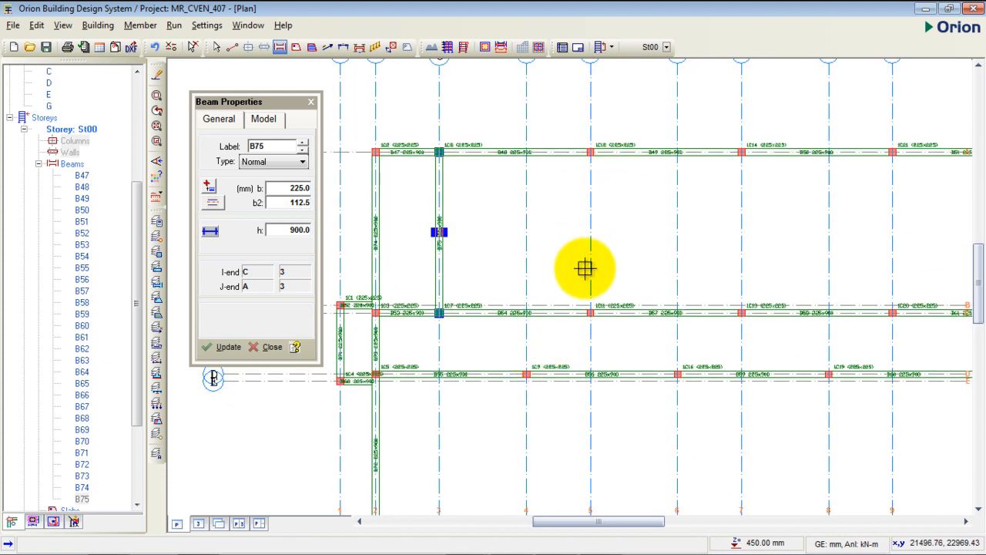
scroll(588, 356, up, 4)
scroll(590, 416, up, 2)
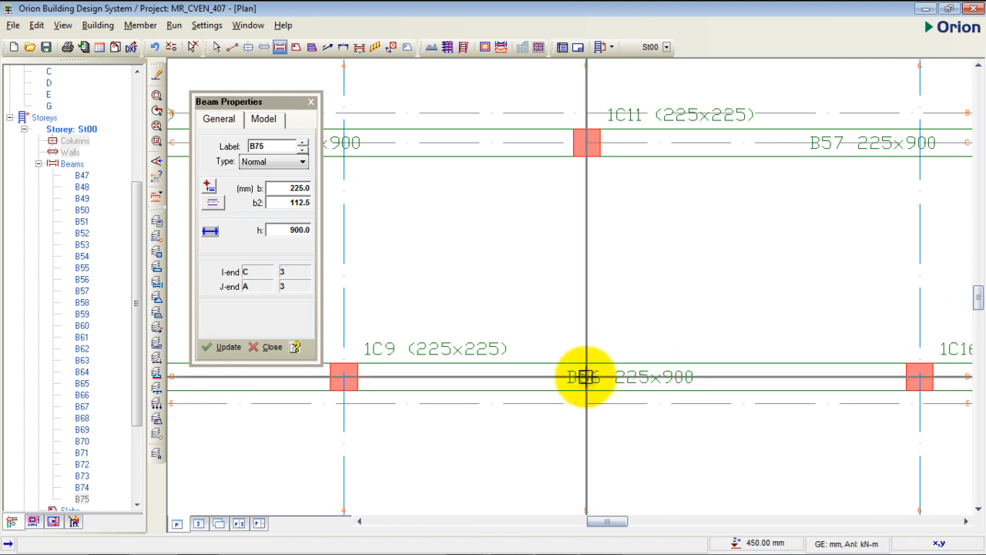
drag(586, 375, 588, 141)
scroll(590, 375, down, 2)
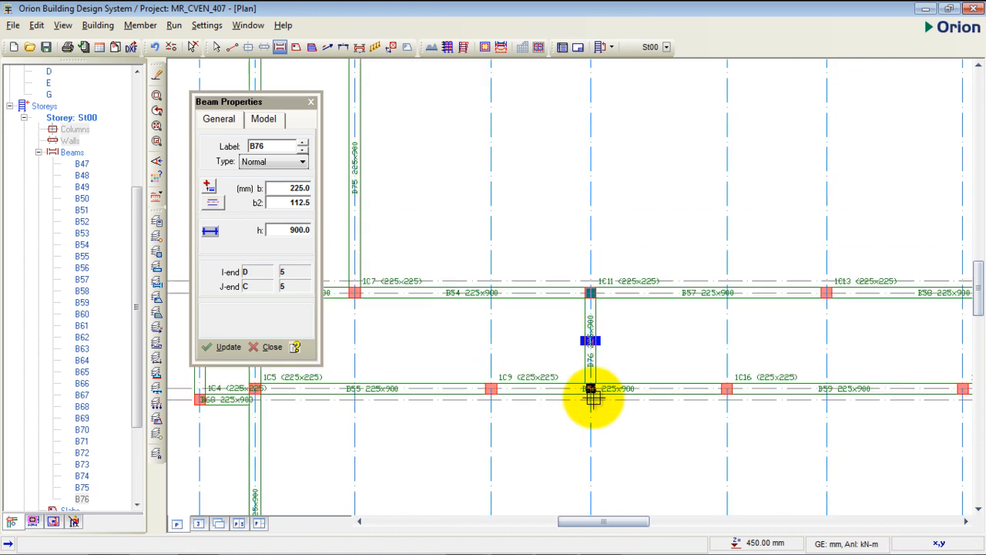
scroll(586, 324, up, 2)
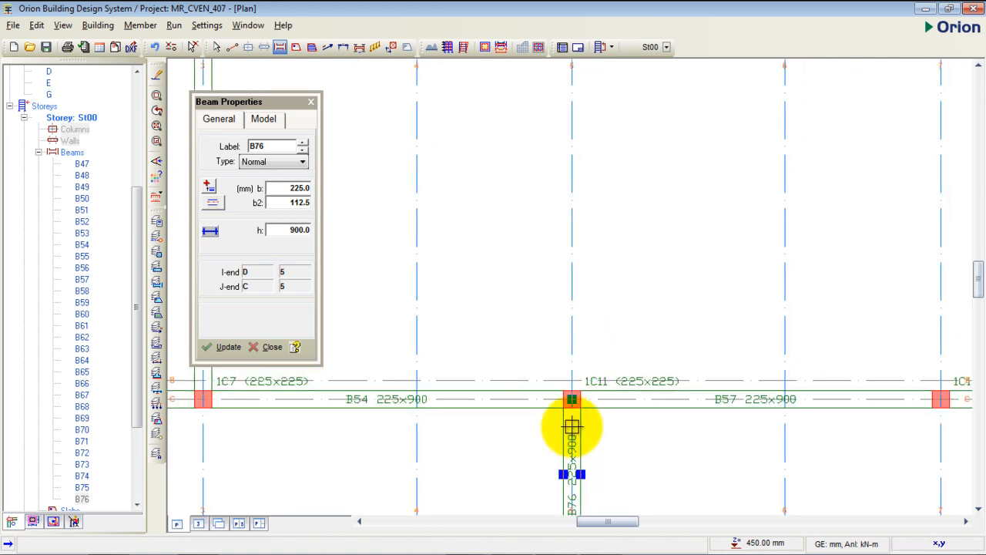
scroll(577, 408, down, 1)
drag(573, 397, 572, 84)
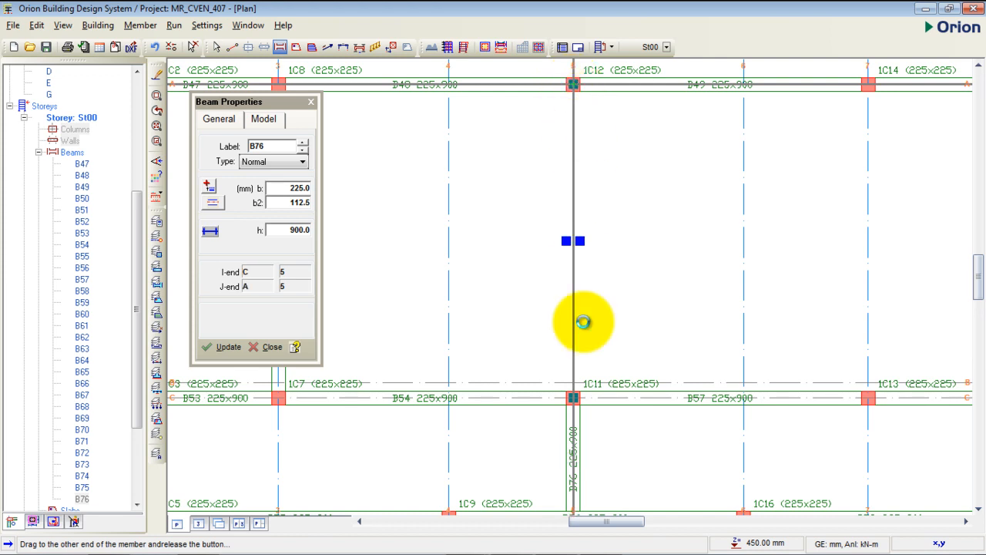
- Insert a 225 x 900 mm beam along axis 7 from axis C to axis A
scroll(577, 385, down, 3)
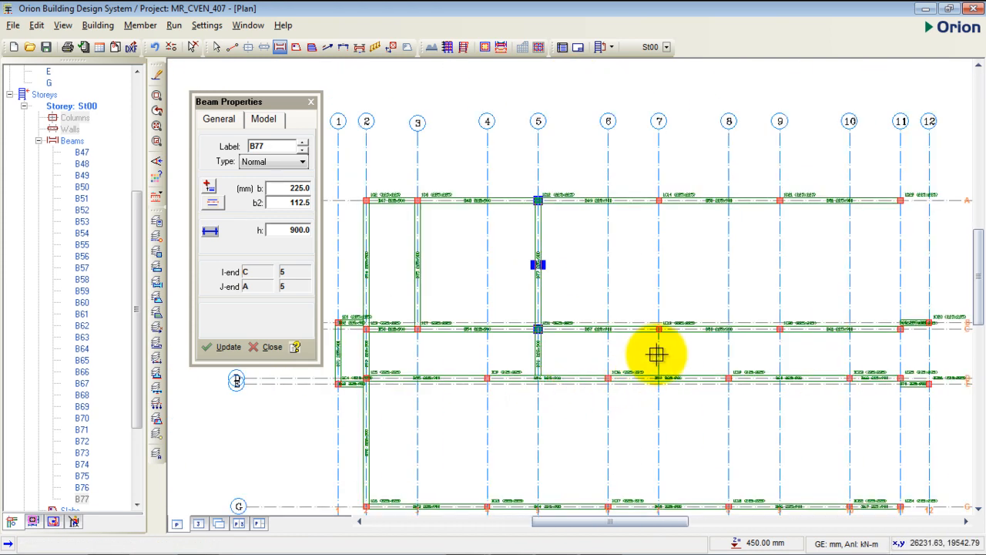
scroll(656, 352, up, 2)
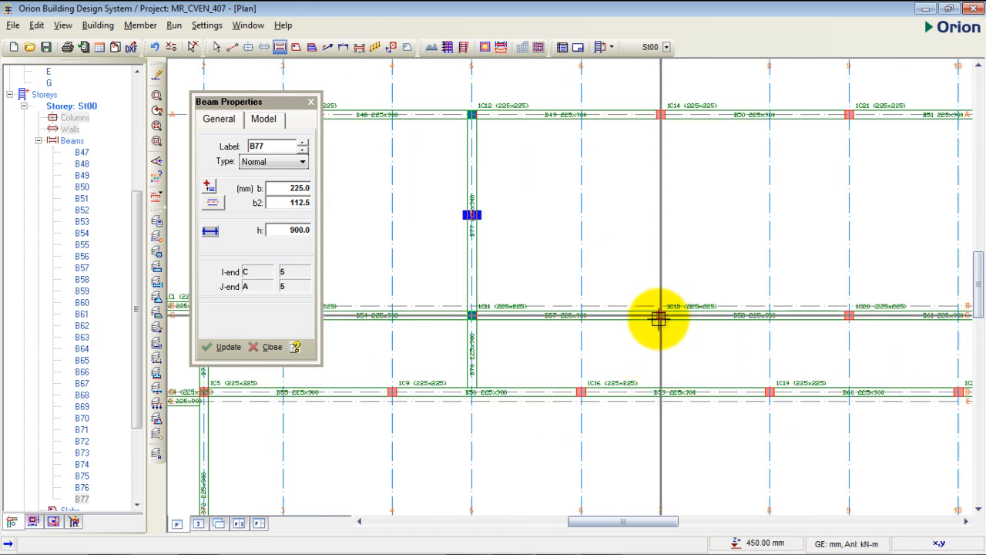
scroll(657, 315, up, 2)
scroll(669, 353, down, 1)
drag(662, 322, 661, 71)
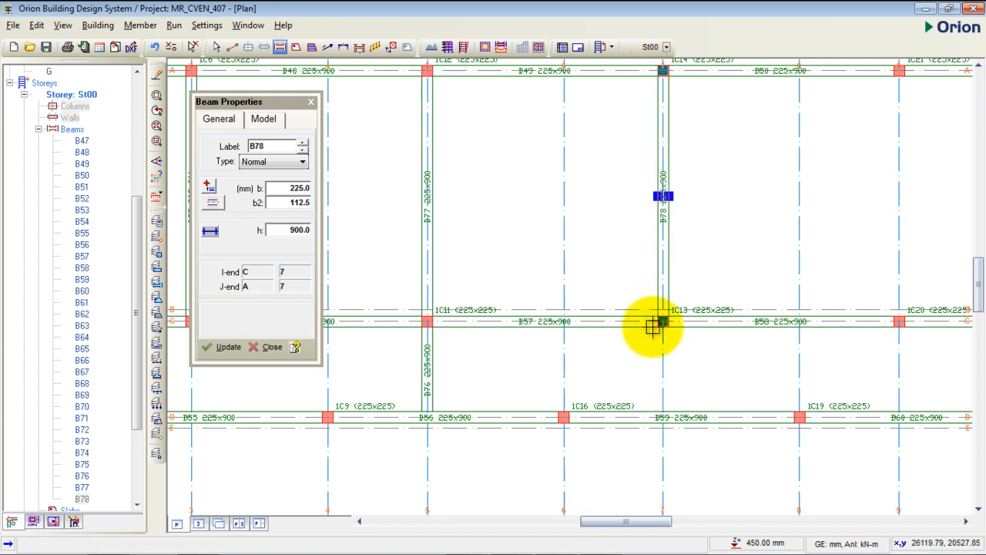
- Insert 225 x 900 mm beams along axis 9, from axis D to C and from axis C to A
scroll(654, 319, up, 2)
scroll(619, 315, down, 3)
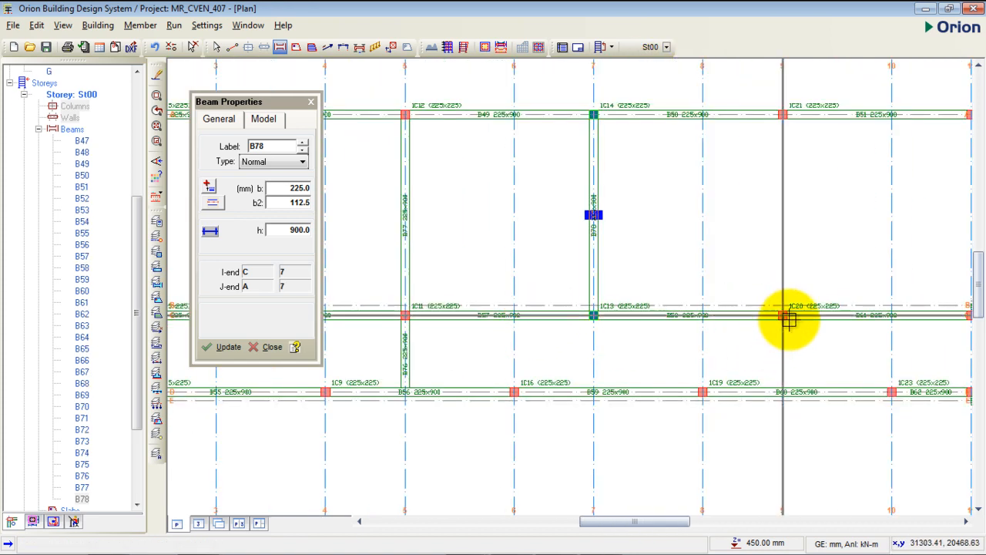
scroll(786, 321, up, 2)
scroll(756, 373, up, 3)
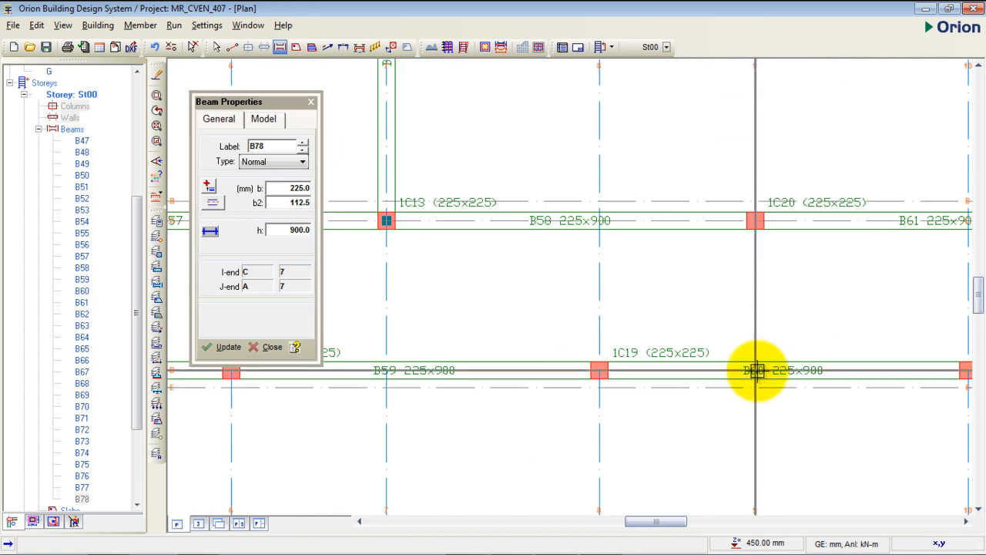
drag(755, 371, 756, 221)
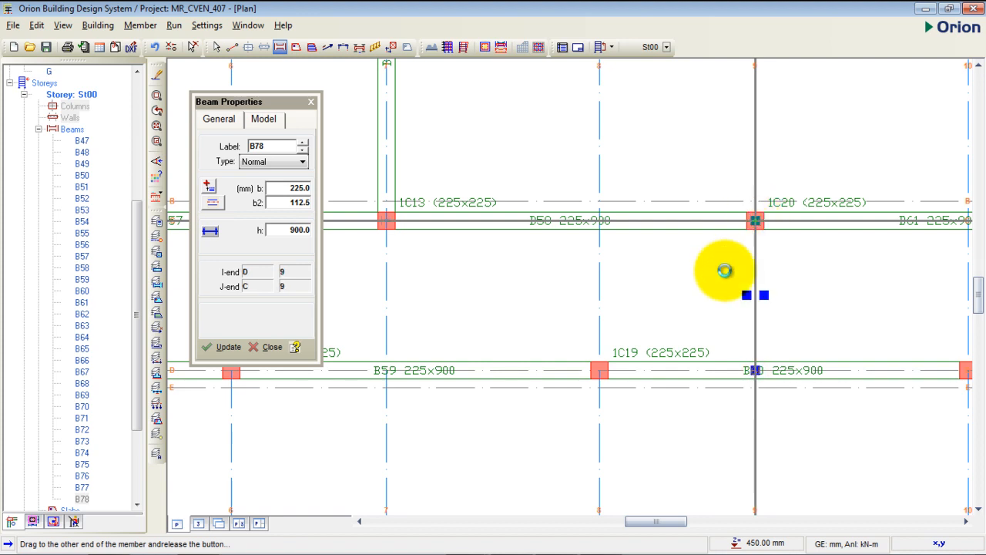
scroll(700, 392, down, 3)
scroll(724, 315, up, 3)
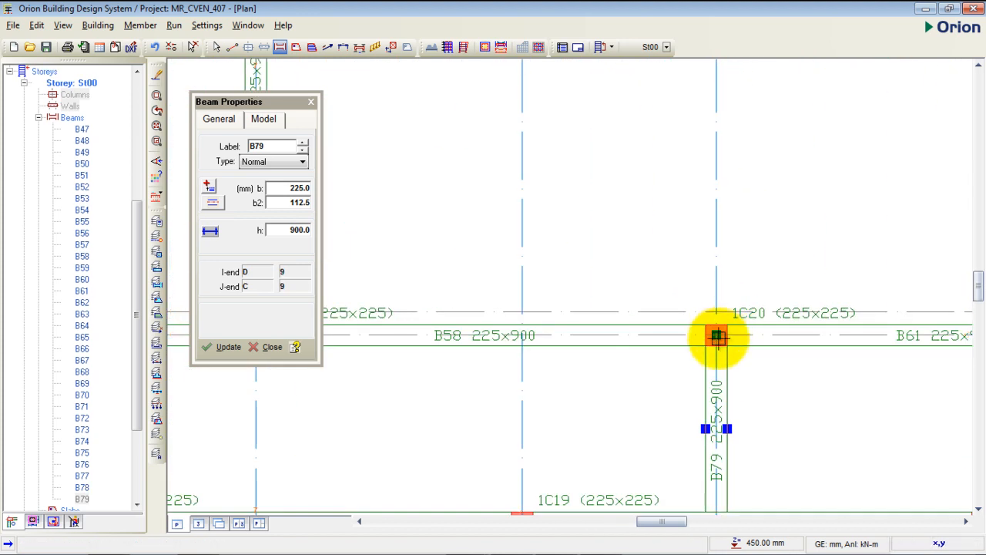
scroll(718, 334, down, 2)
scroll(717, 359, down, 1)
drag(717, 354, 717, 153)
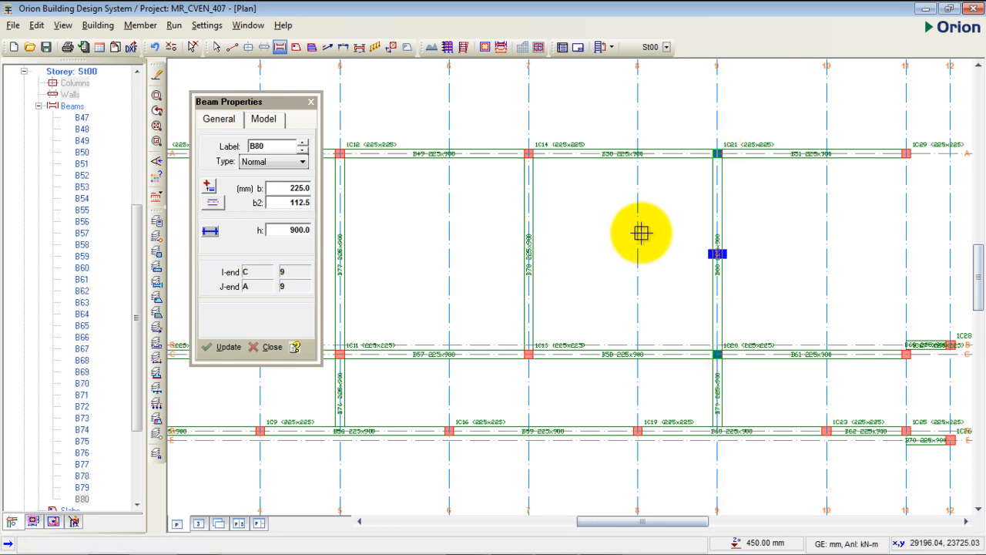
- Insert the 225 x 900 mm beams along axis 11 from axis A to axis G
scroll(679, 276, down, 2)
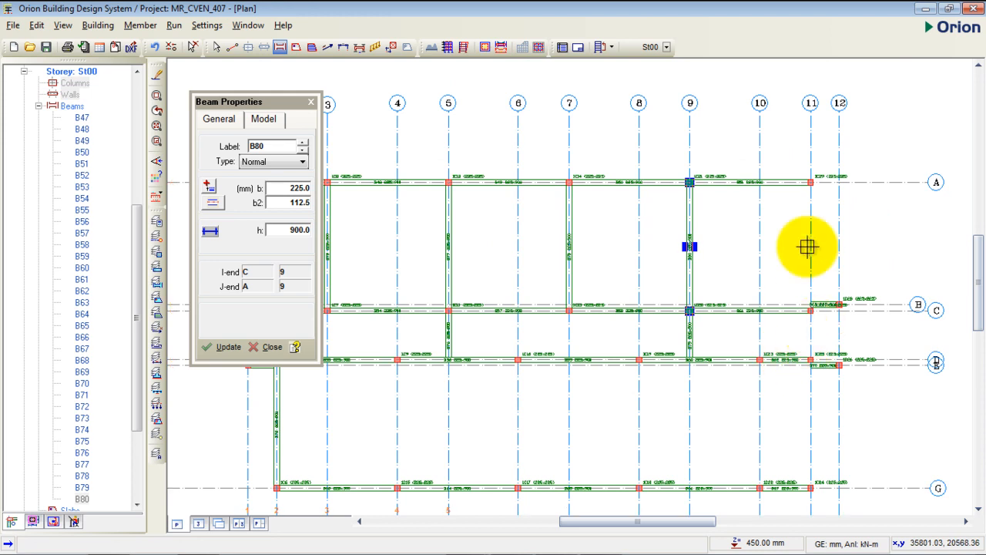
scroll(796, 171, down, 2)
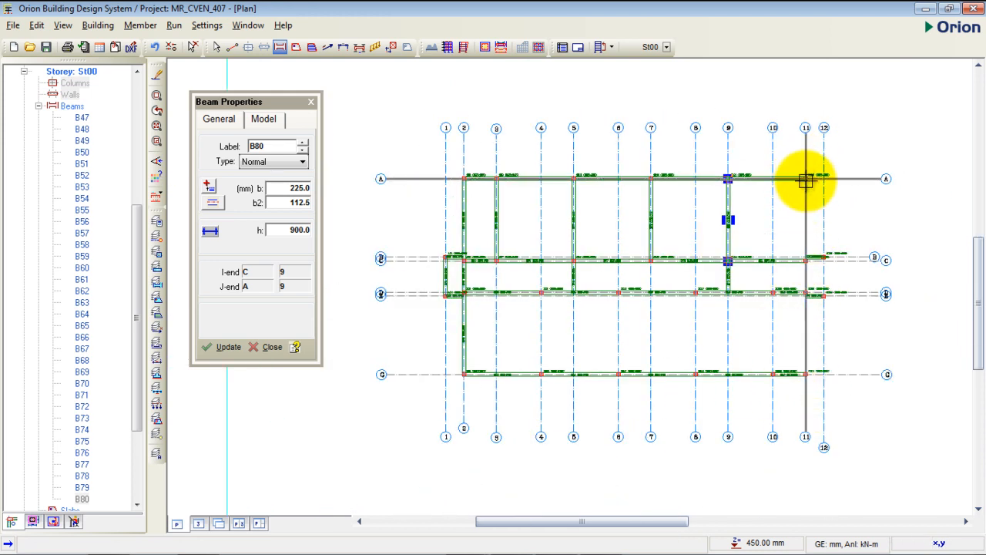
mouse_move(805, 178)
mouse_down()
mouse_move(802, 390)
mouse_move(806, 374)
mouse_up()
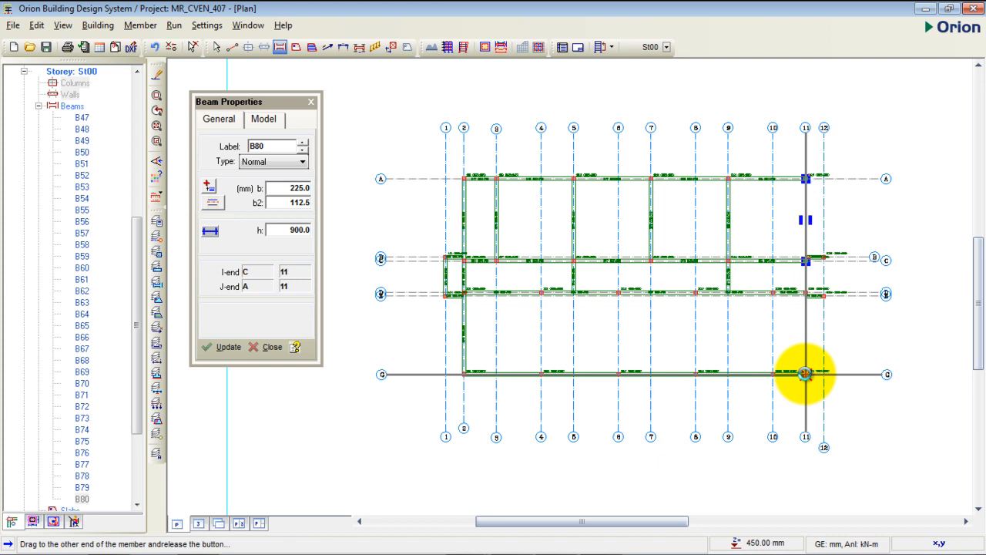
drag(805, 375, 806, 375)
- Insert a 225 x 900 mm beam along axis 12 between axes B and E
scroll(814, 279, up, 3)
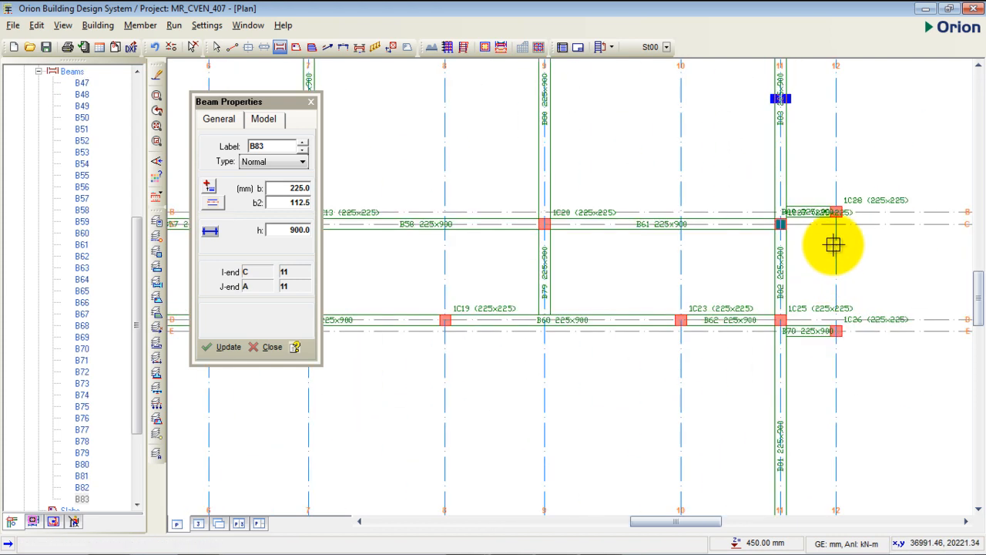
scroll(834, 211, up, 2)
drag(840, 212, 839, 444)
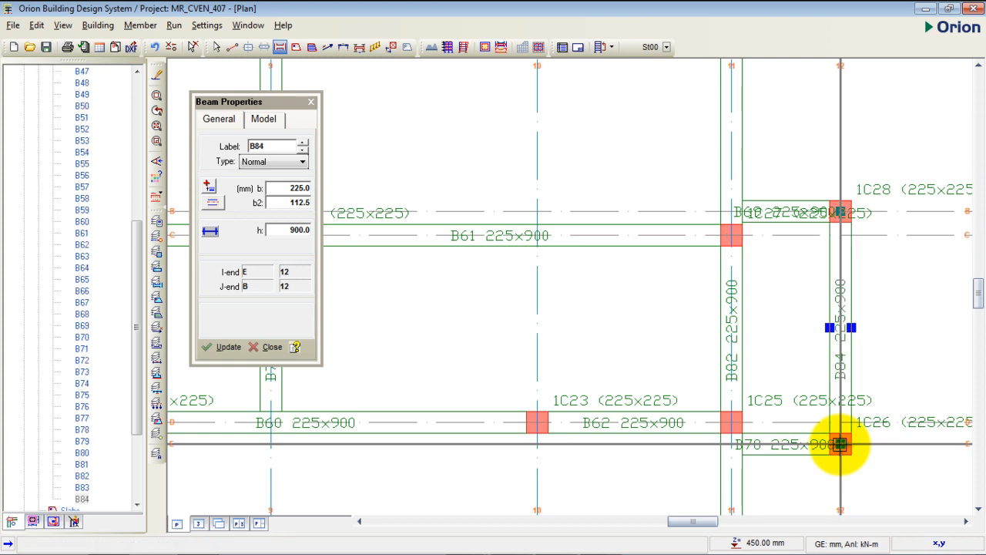
scroll(786, 269, down, 5)
mouse_move(604, 322)
middle_down()
mouse_move(732, 293)
mouse_move(711, 319)
middle_up()
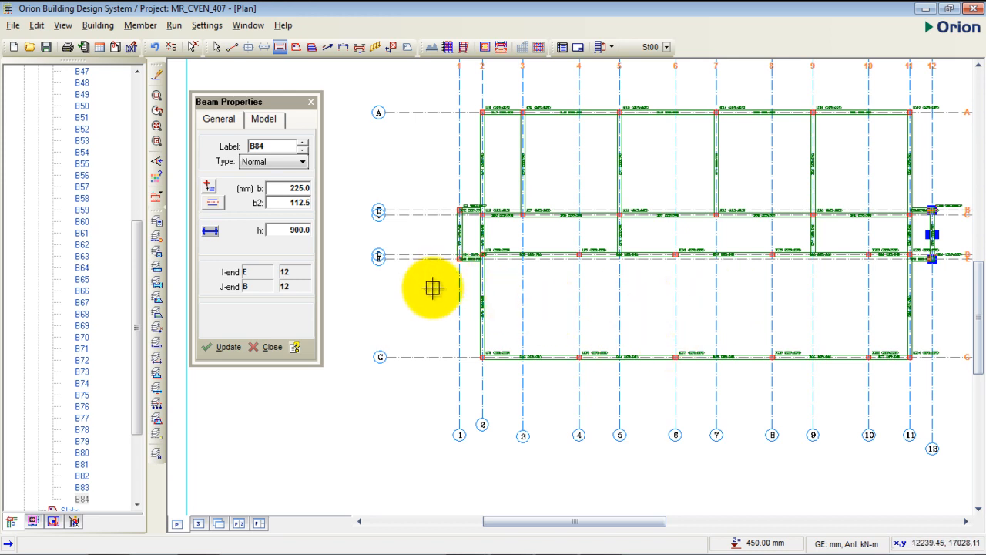
- Insert a 225 x 900 mm beam along axis 4 from axis D to axis G
scroll(579, 351, up, 2)
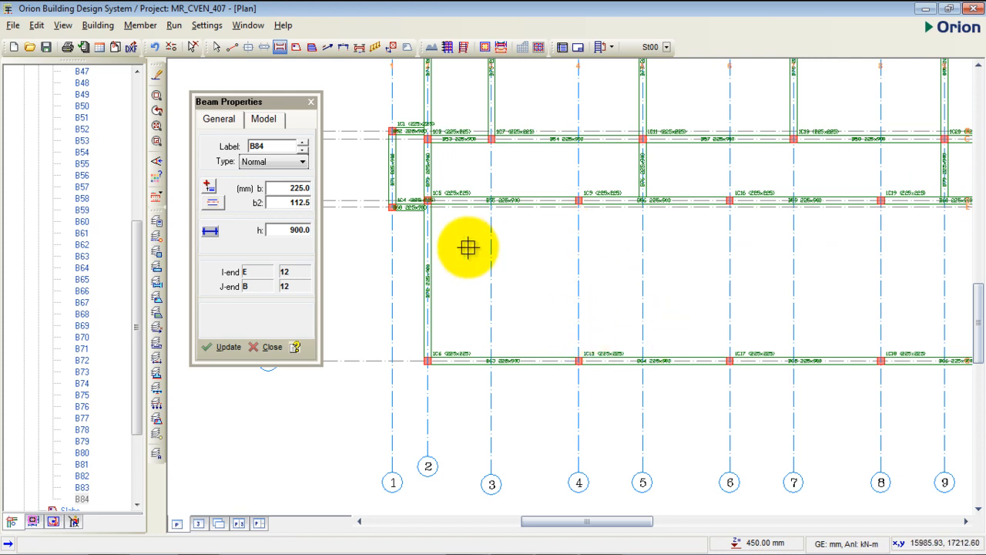
middle_drag(649, 265, 574, 251)
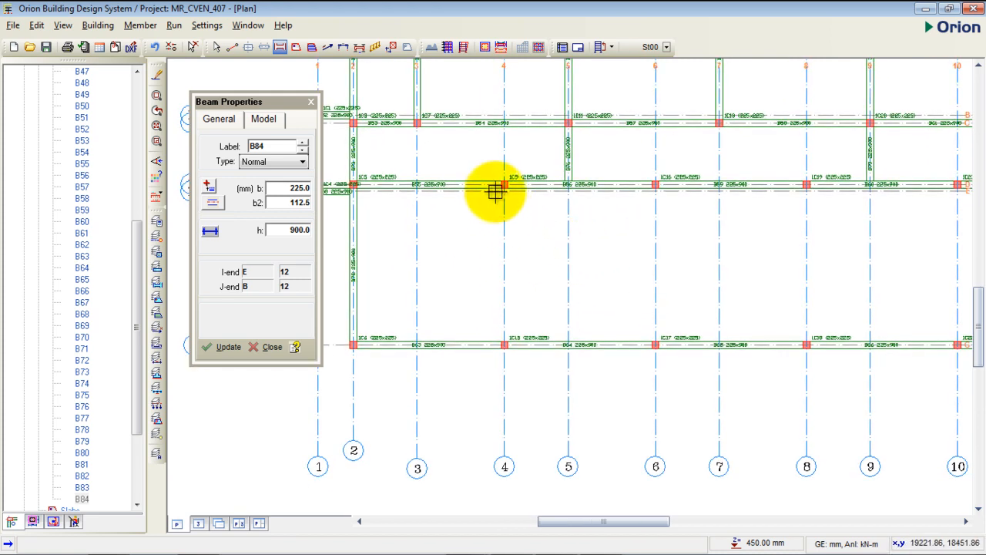
scroll(419, 247, down, 1)
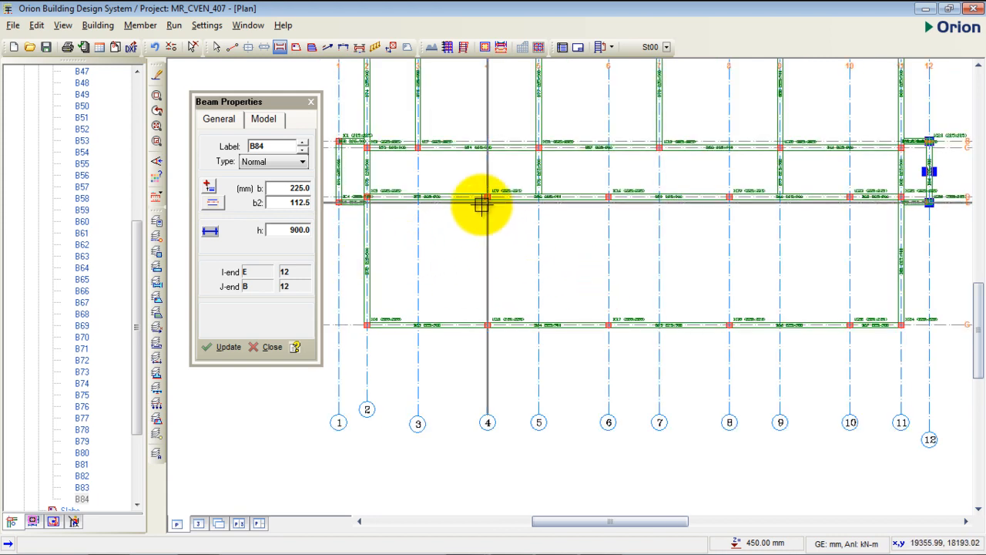
scroll(487, 201, up, 2)
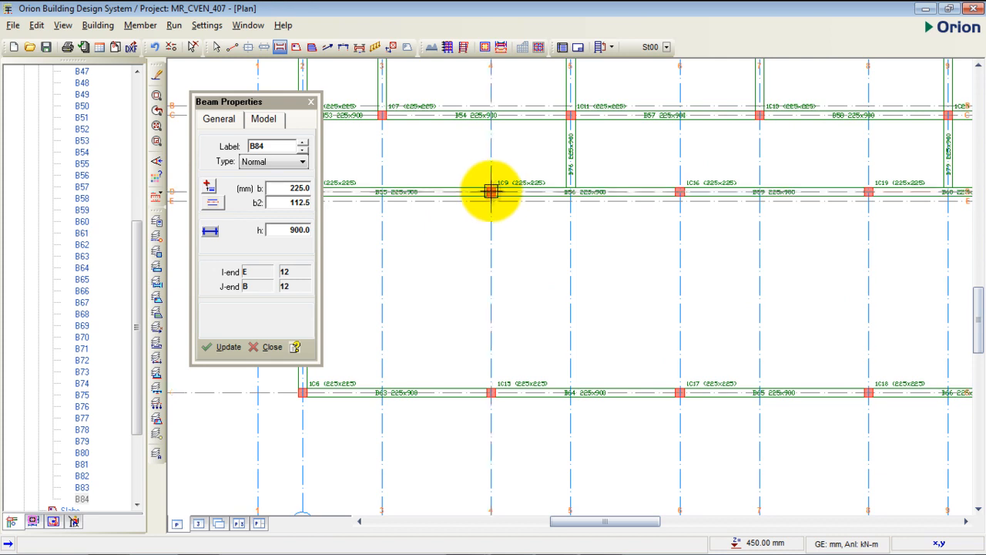
drag(490, 191, 491, 392)
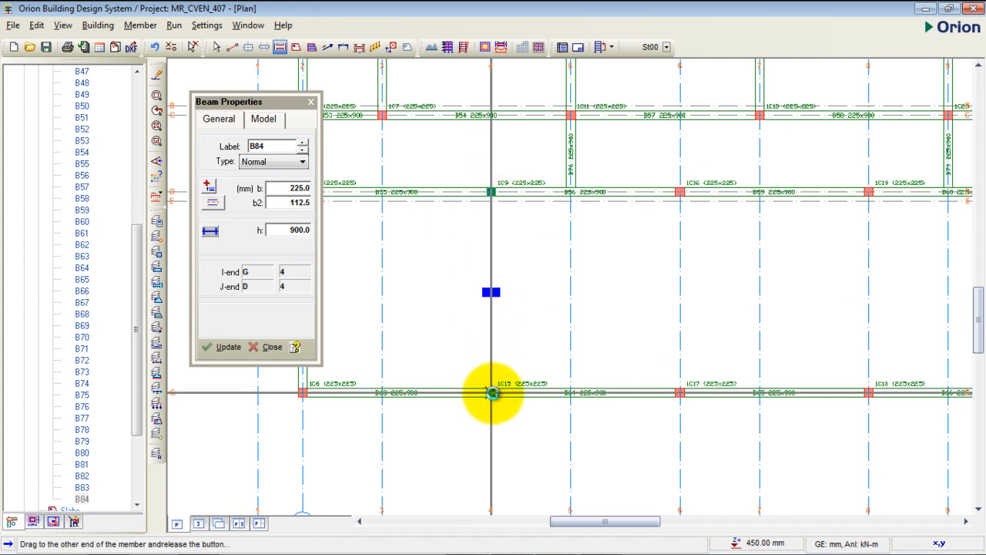
- Insert a 225 x 900 mm beam along axis 6 between axes D and G
scroll(449, 352, down, 2)
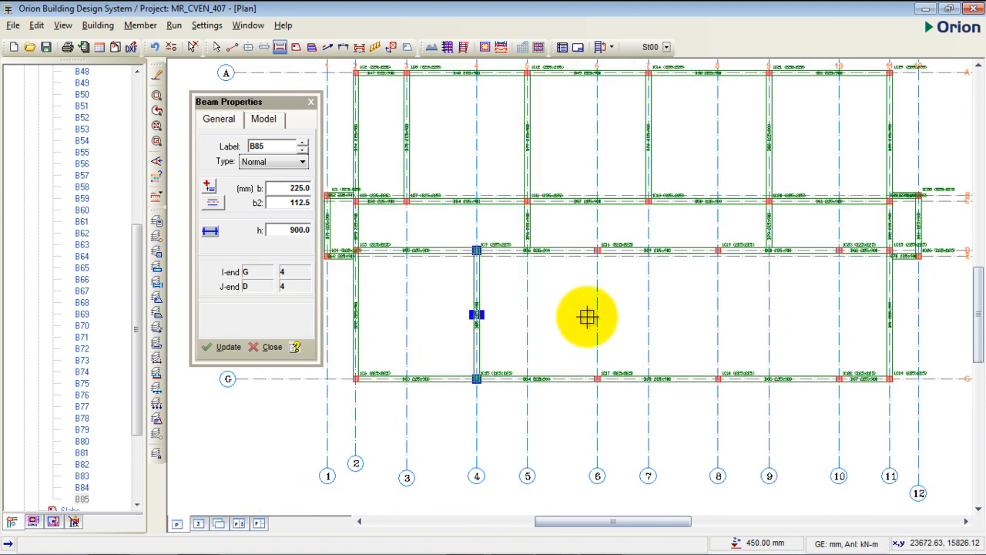
scroll(599, 257, up, 3)
drag(590, 240, 590, 442)
scroll(589, 241, down, 2)
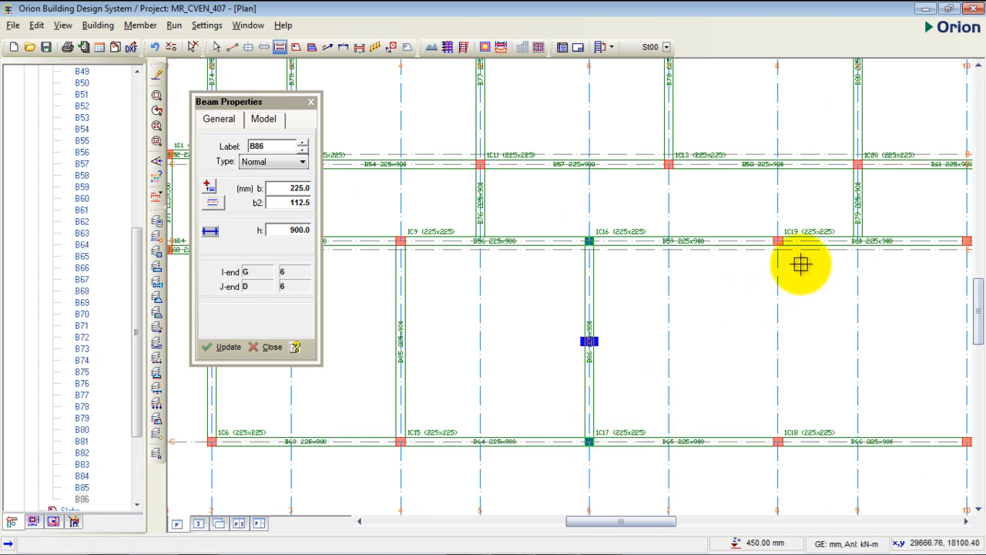
- Insert a 225 x 900 mm beam along axis 8 between axes D and G
middle_drag(755, 279, 631, 239)
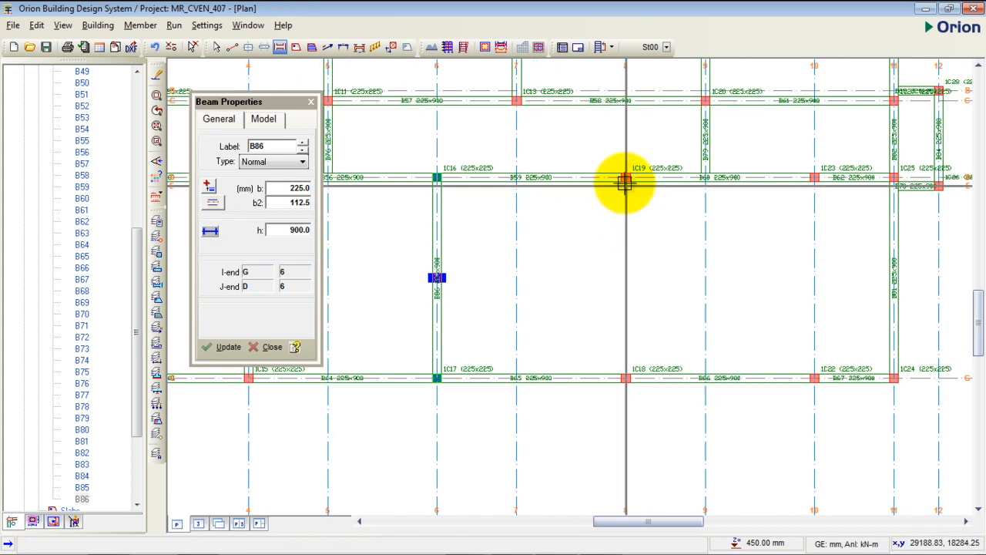
scroll(624, 171, up, 2)
scroll(601, 161, down, 1)
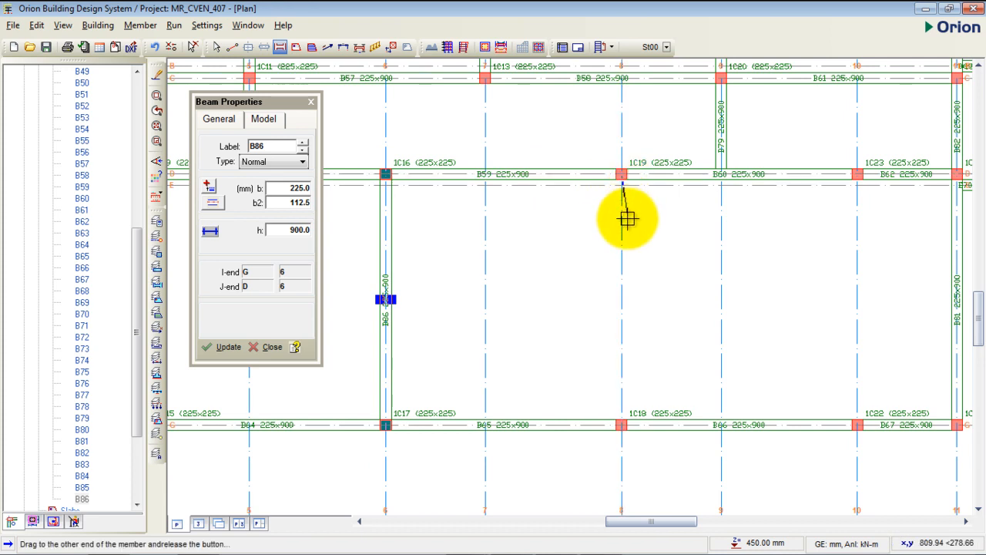
drag(661, 220, 621, 424)
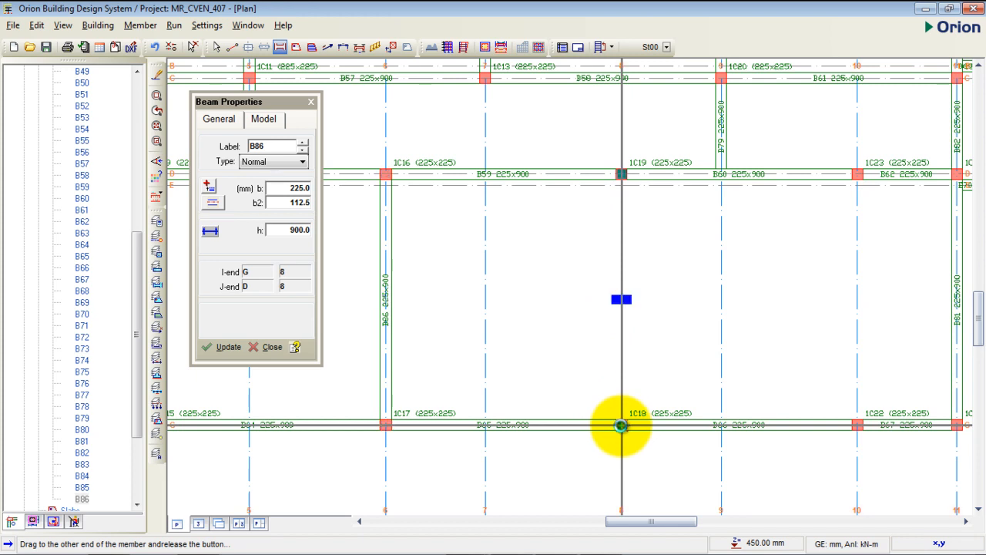
drag(620, 424, 621, 424)
scroll(539, 231, down, 2)
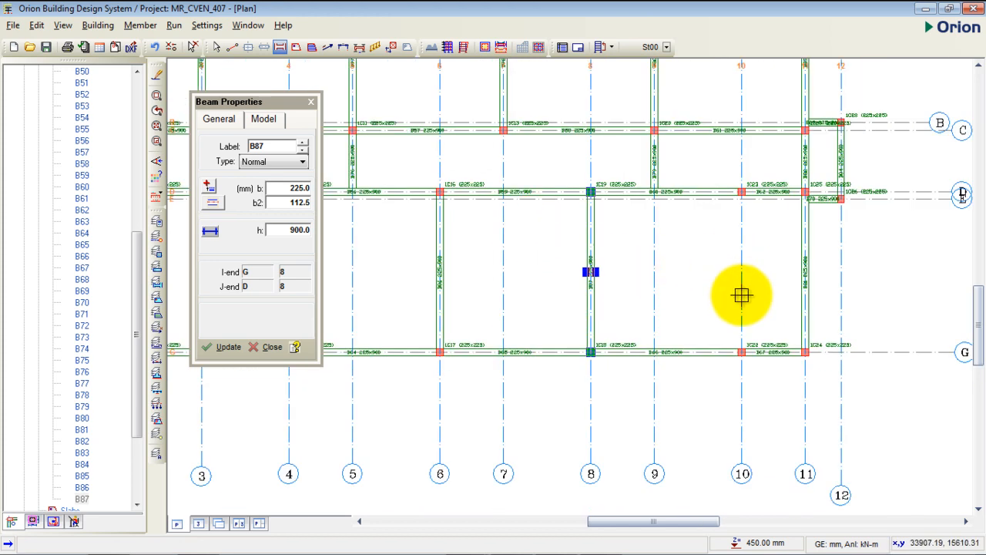
- Insert a 225 x 900 mm beam along axis 10 from axis D to axis G
middle_drag(745, 325, 696, 320)
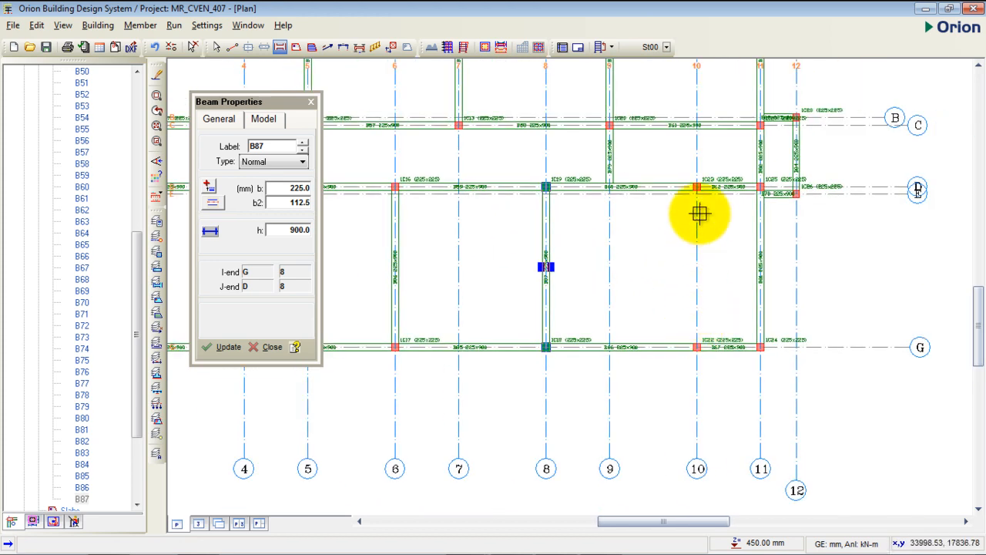
scroll(695, 199, up, 2)
drag(696, 180, 697, 430)
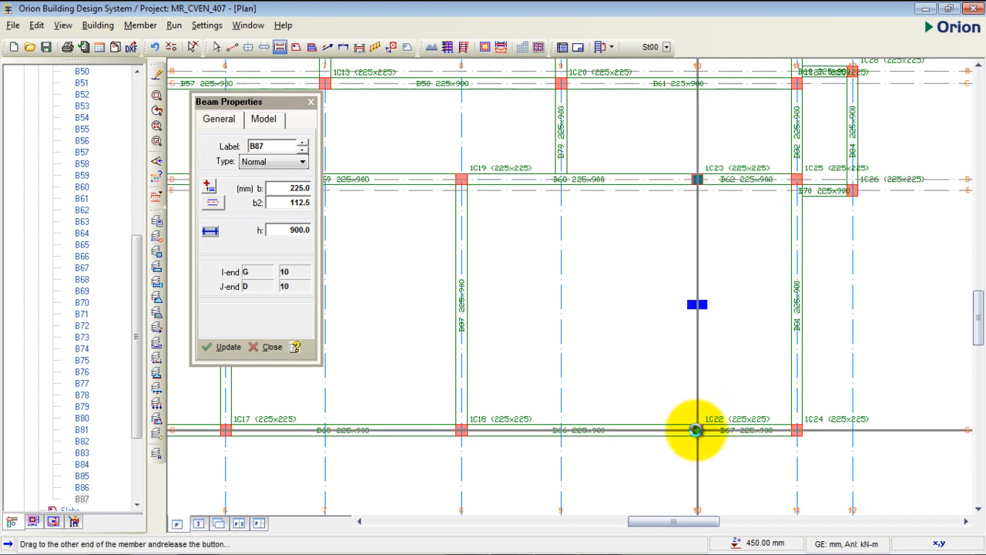
drag(697, 430, 697, 430)
scroll(740, 254, down, 3)
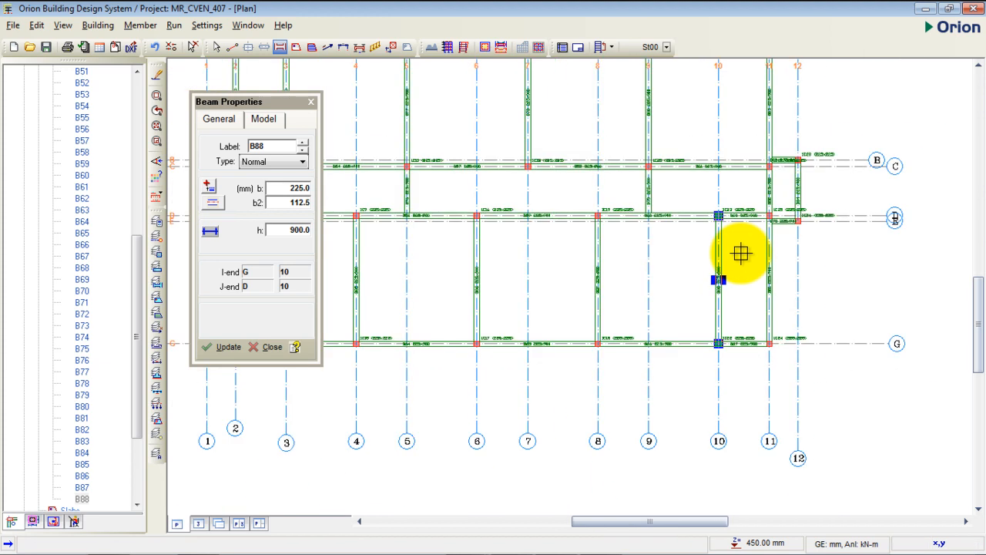
- Examine the completed ground beam layout in plan and in the 3D view of the building, and return to the plan
middle_drag(441, 257, 582, 269)
mouse_move(642, 270)
middle_down()
mouse_move(553, 301)
mouse_move(601, 297)
mouse_move(651, 262)
middle_up()
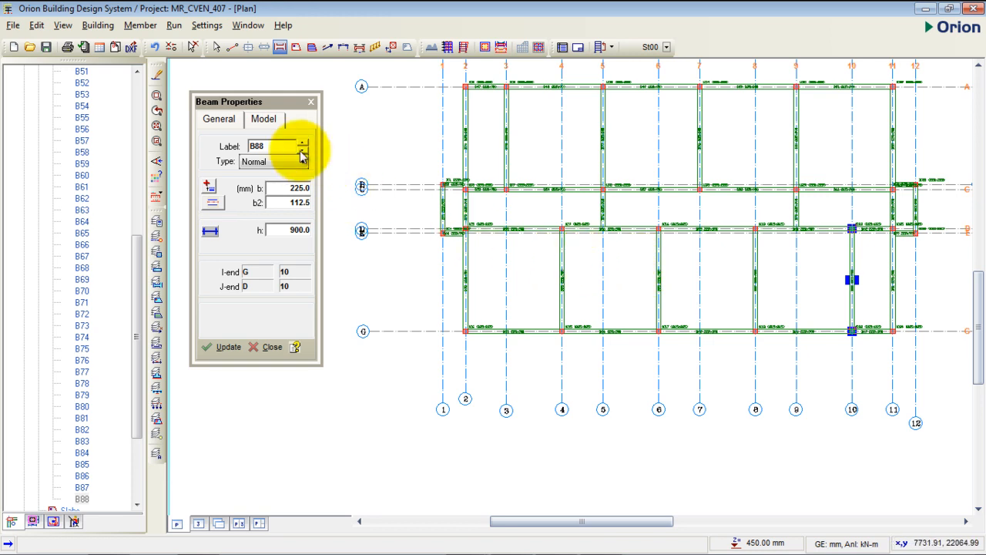
middle_drag(559, 231, 504, 229)
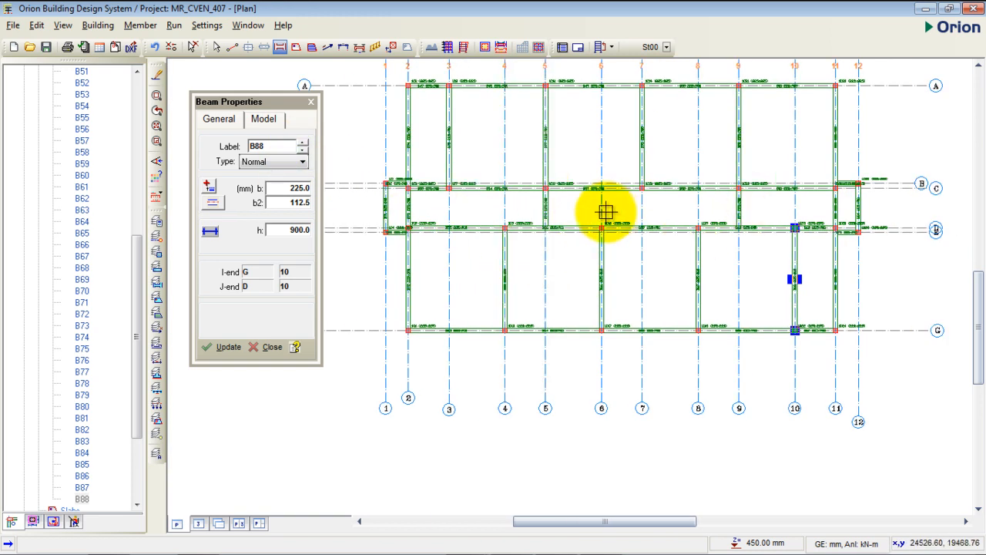
middle_drag(634, 249, 628, 226)
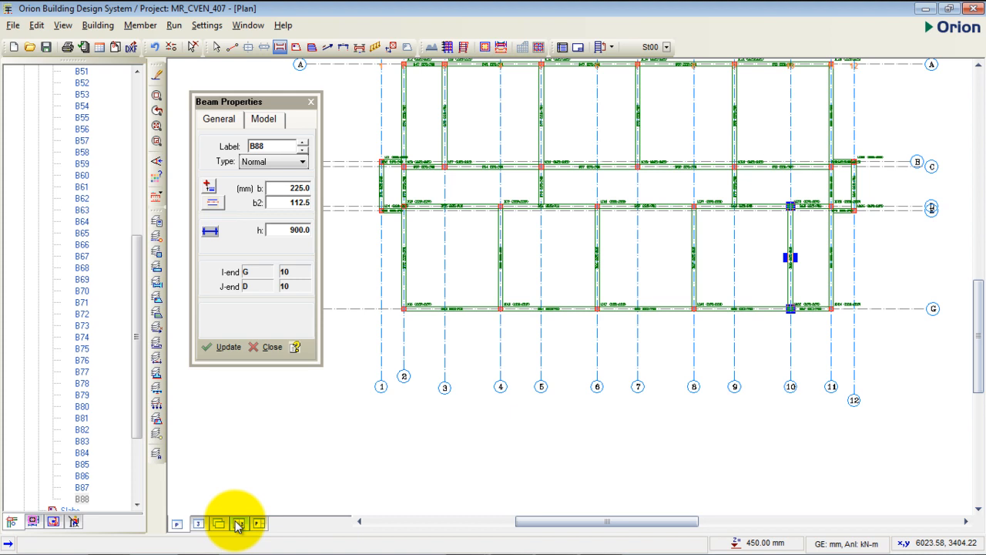
click(201, 523)
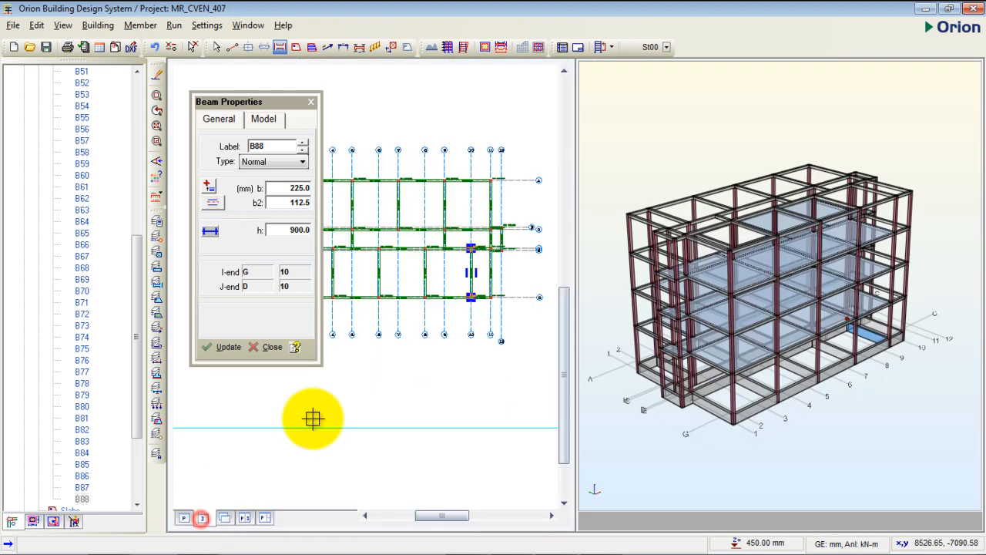
middle_drag(530, 317, 550, 237)
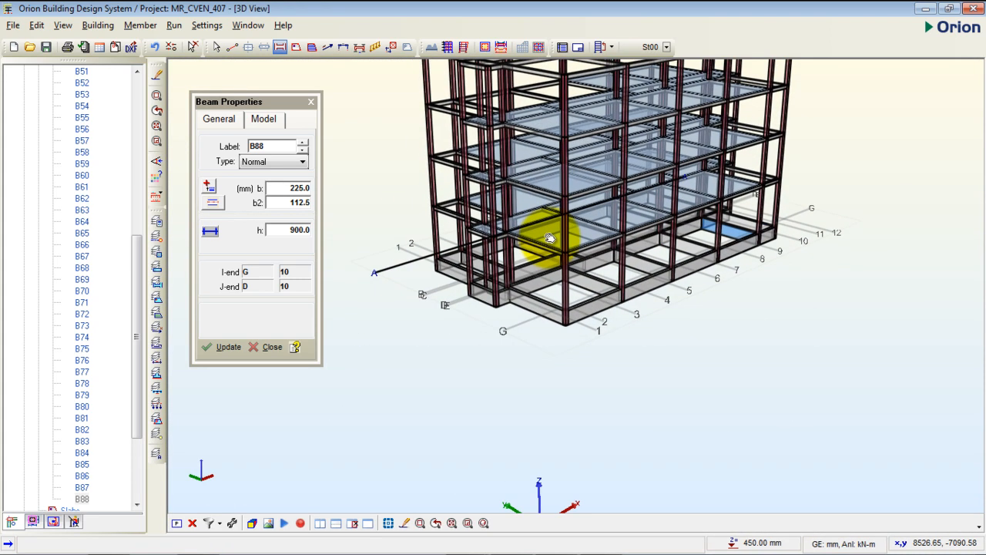
scroll(511, 309, up, 4)
scroll(511, 309, up, 1)
middle_drag(522, 314, 607, 321)
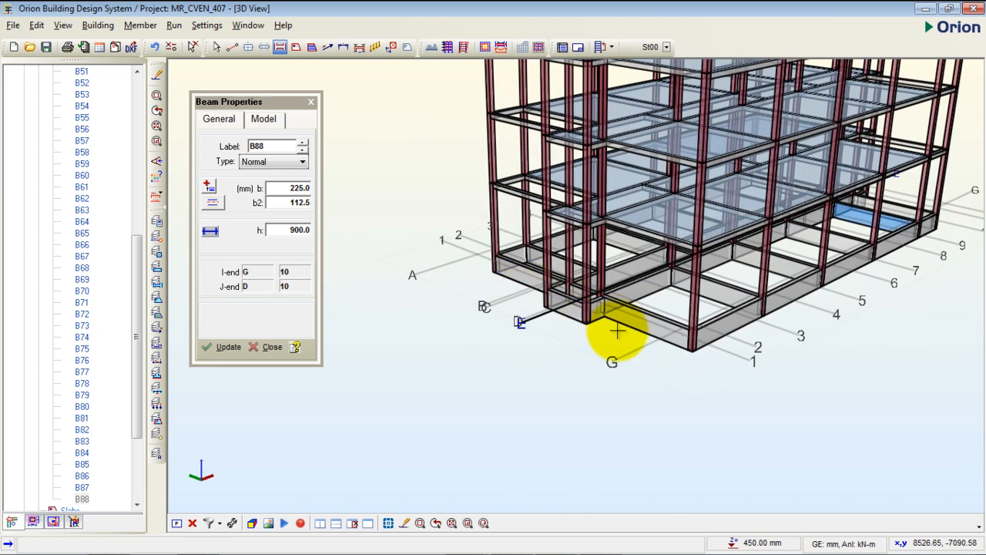
middle_drag(736, 334, 670, 332)
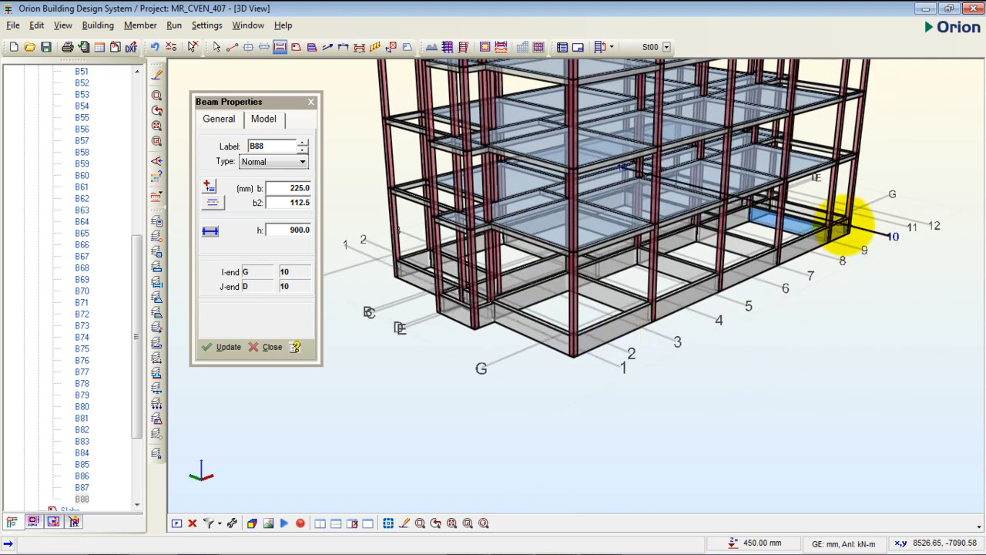
middle_drag(733, 280, 655, 306)
middle_drag(561, 293, 556, 328)
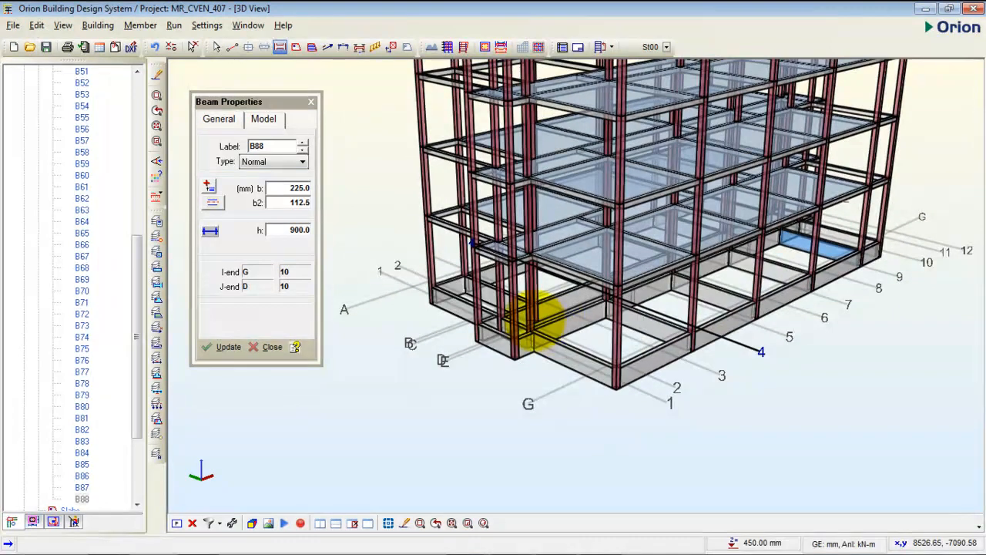
middle_drag(568, 242, 524, 283)
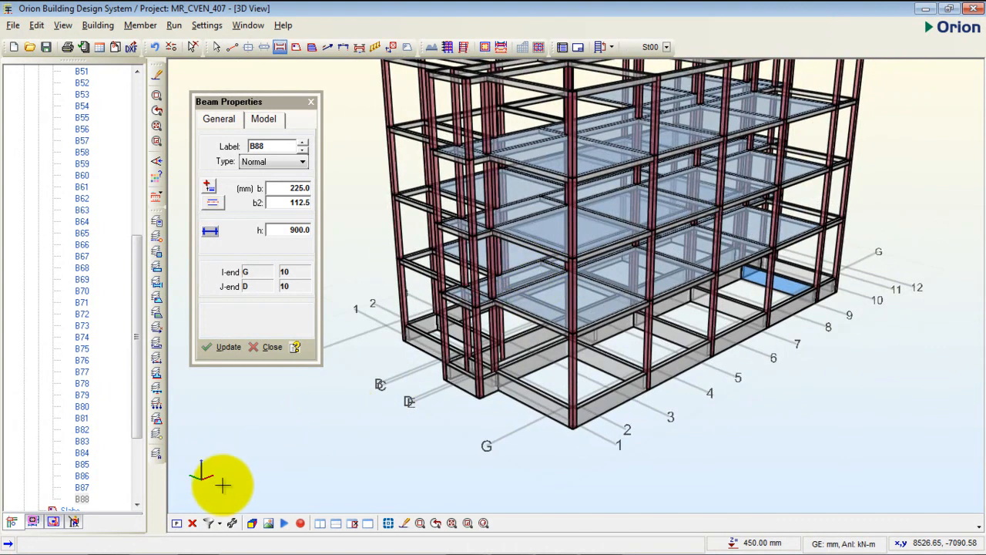
click(178, 522)
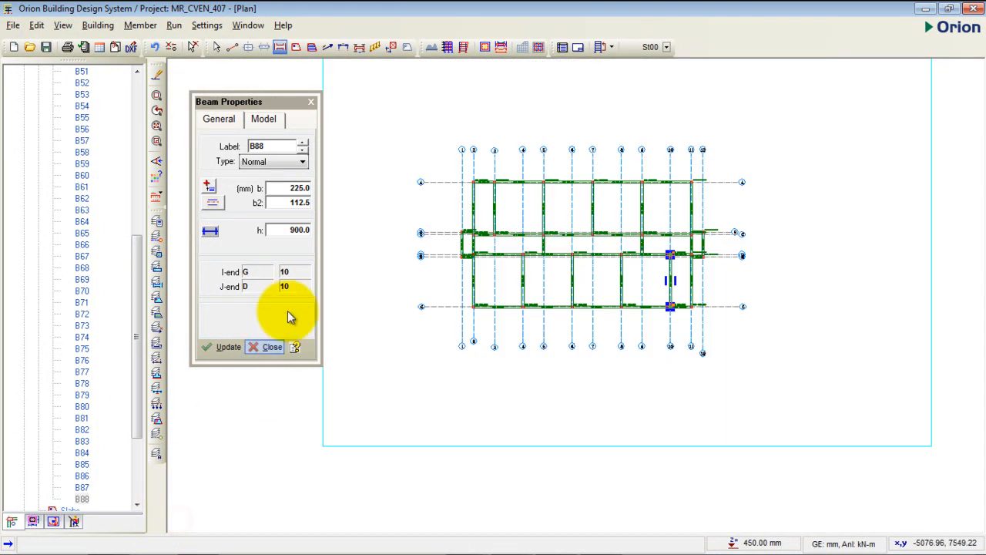
- End beam insertion and start the Slab command with the slab depth set to 200 mm
click(311, 102)
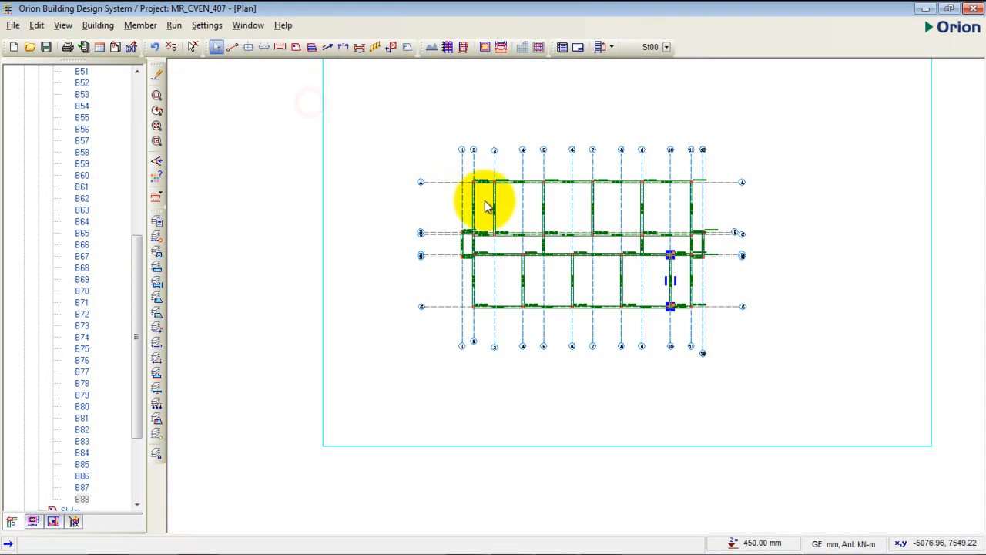
key(Escape)
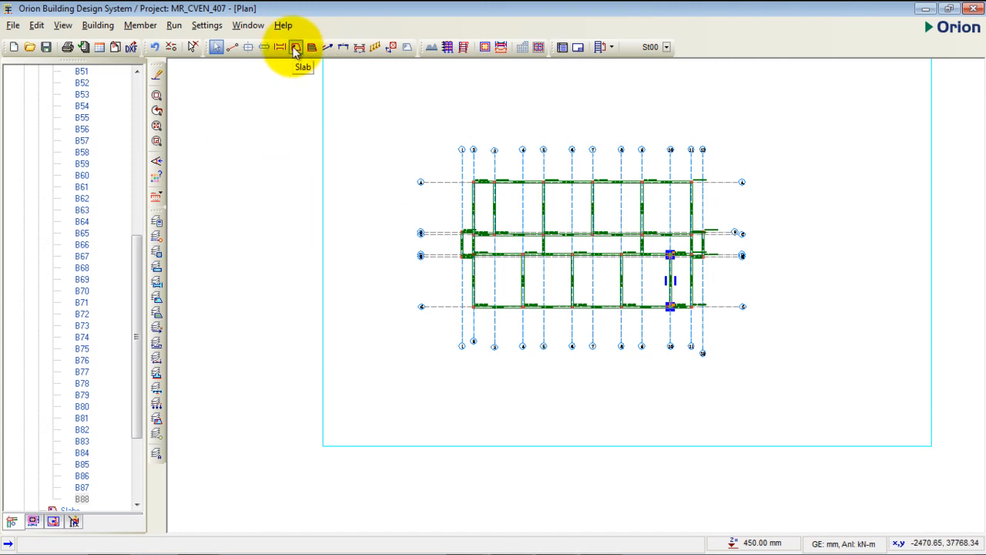
click(295, 48)
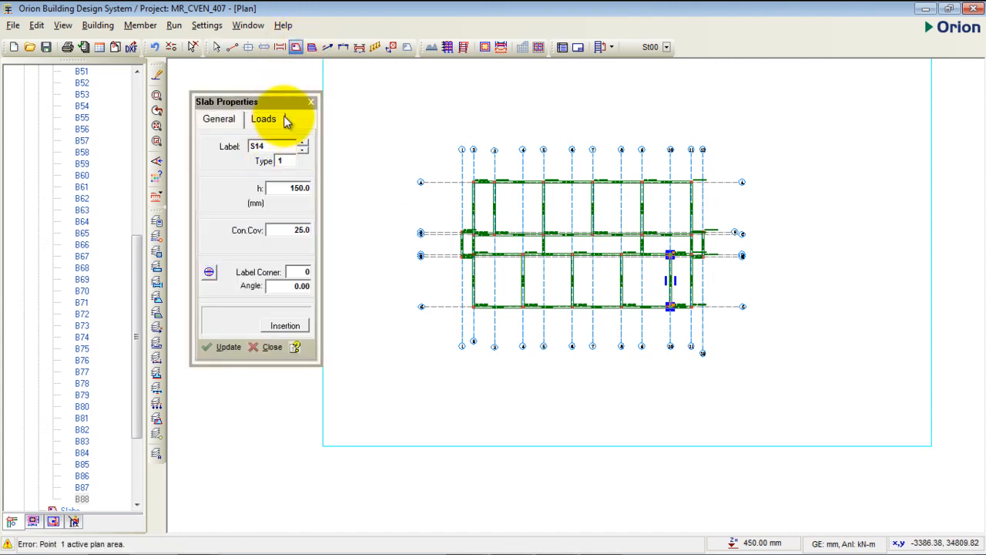
drag(280, 105, 272, 107)
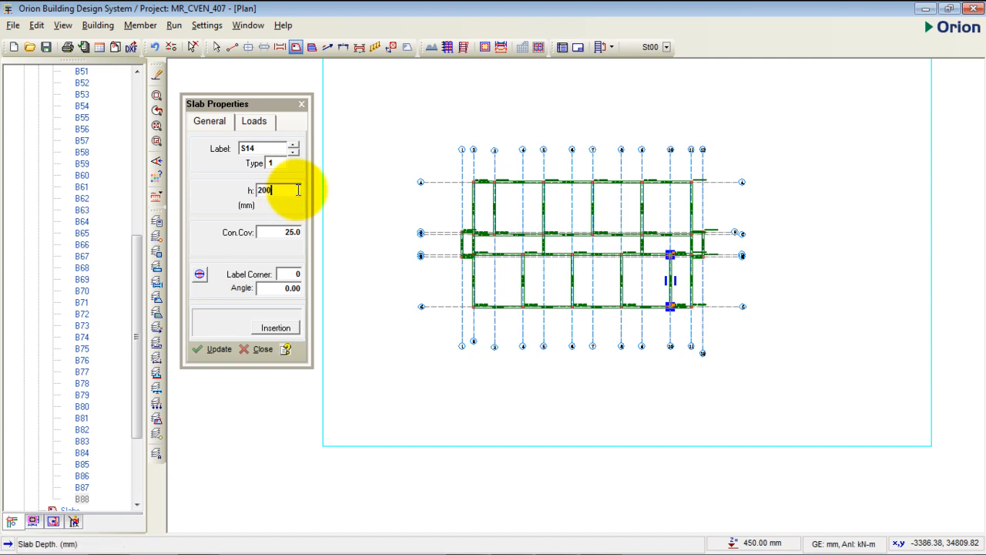
click(296, 238)
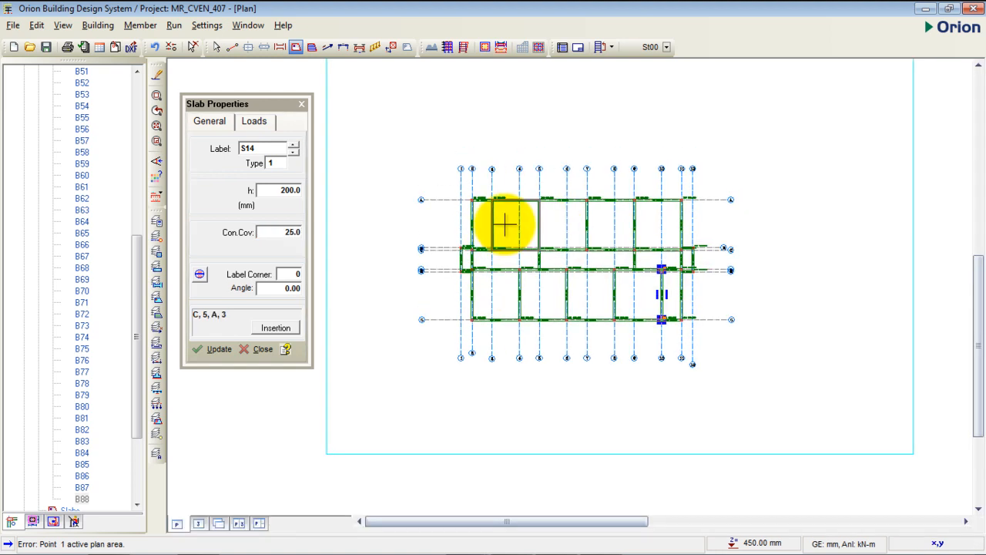
- Insert 200 mm thick slabs in the five panels between axes A and C, from axis 2 to axis 11
scroll(488, 234, up, 3)
scroll(411, 154, down, 1)
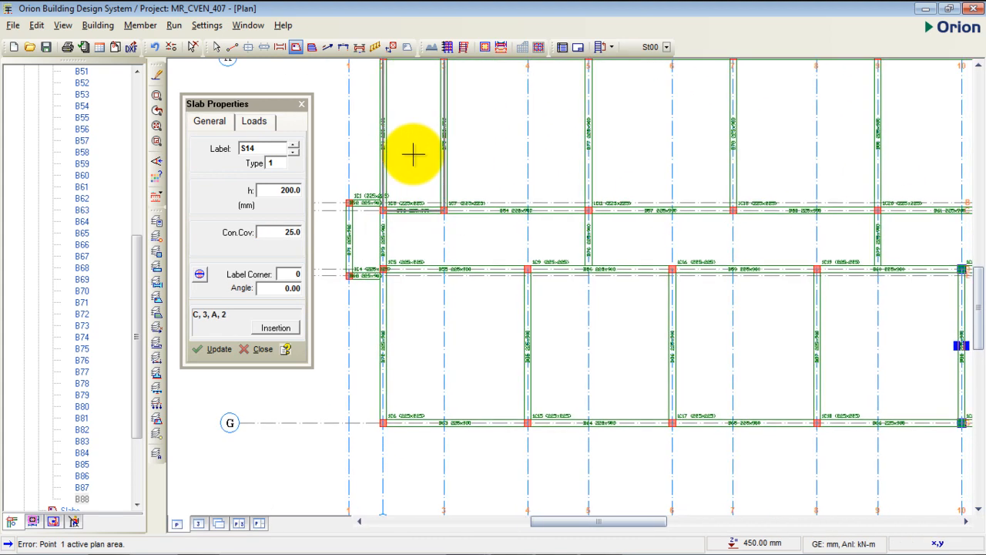
scroll(403, 194, down, 2)
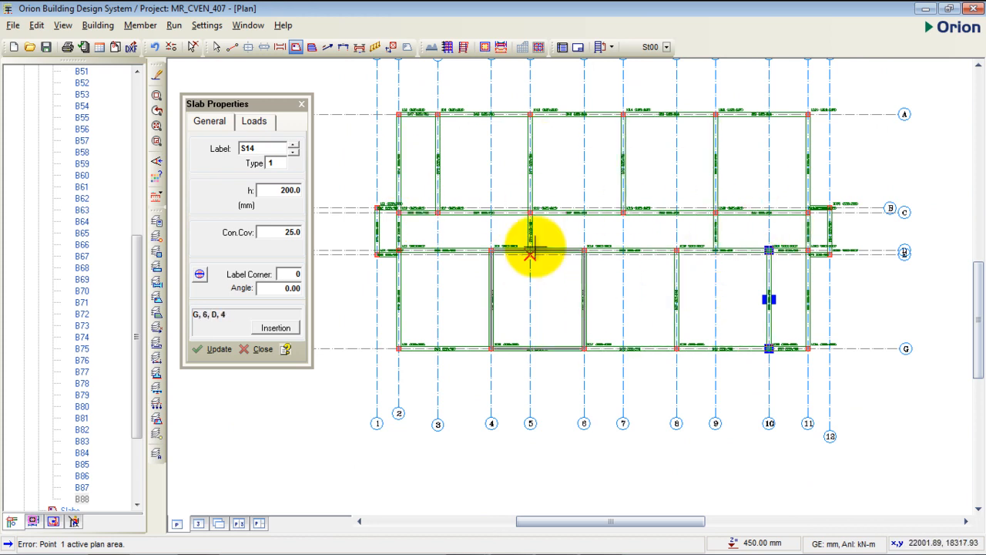
scroll(417, 179, up, 1)
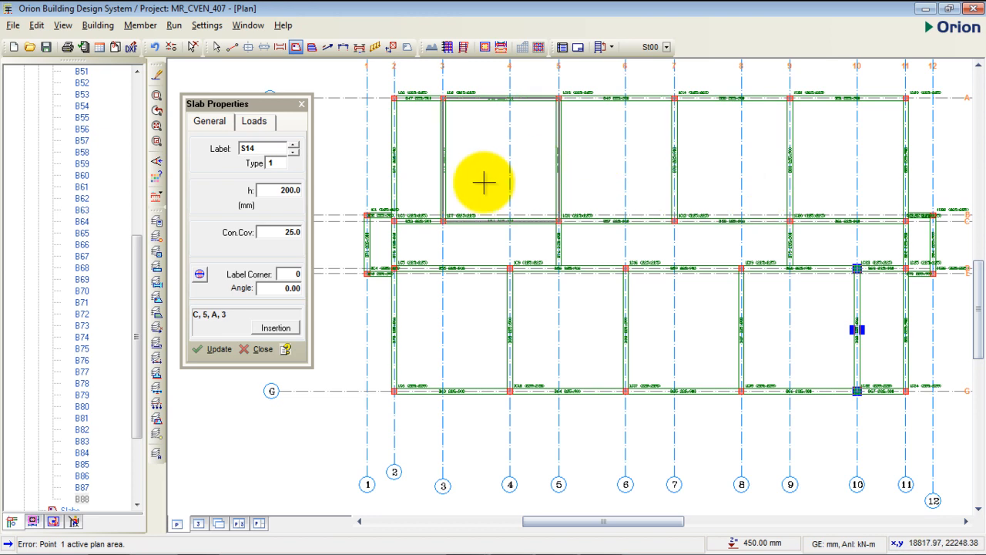
click(422, 166)
click(476, 169)
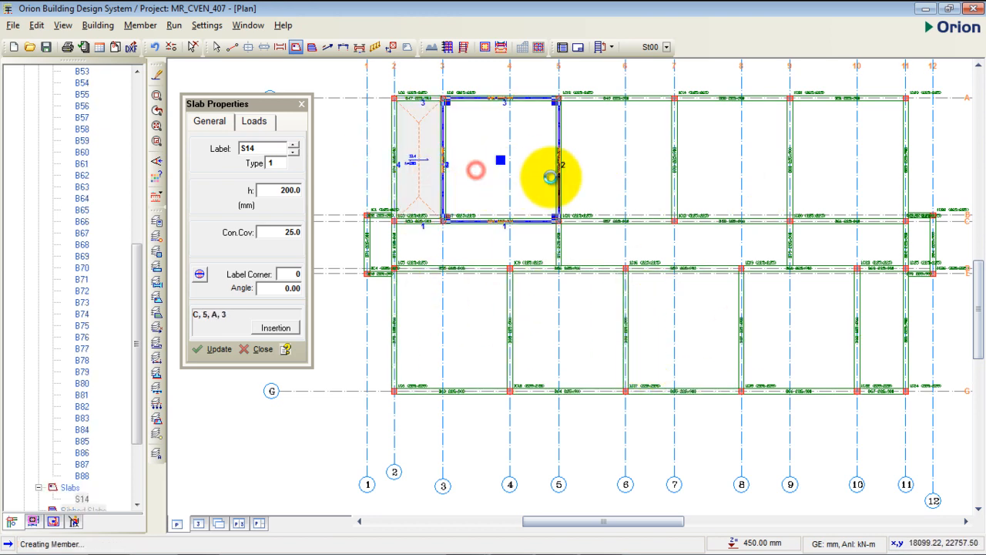
click(593, 161)
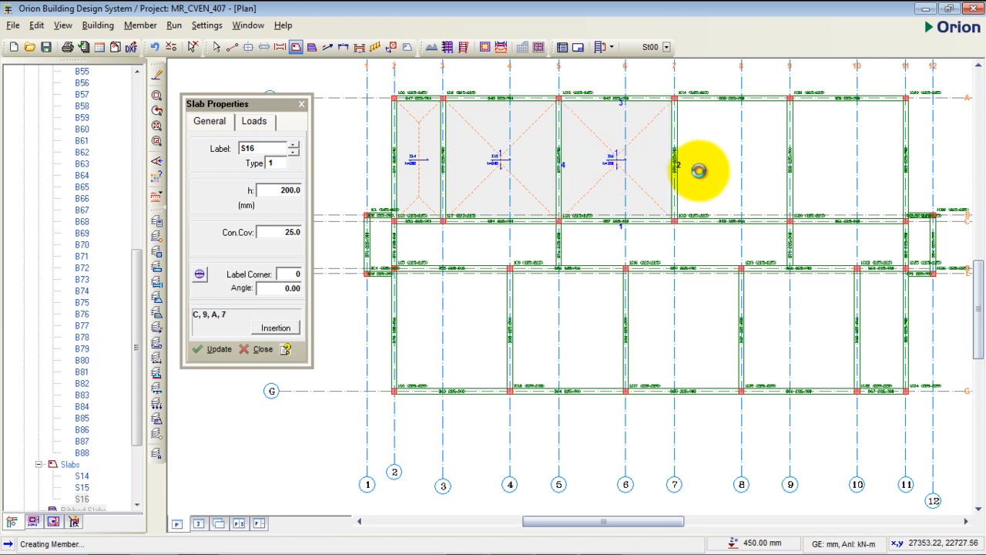
click(732, 164)
click(838, 161)
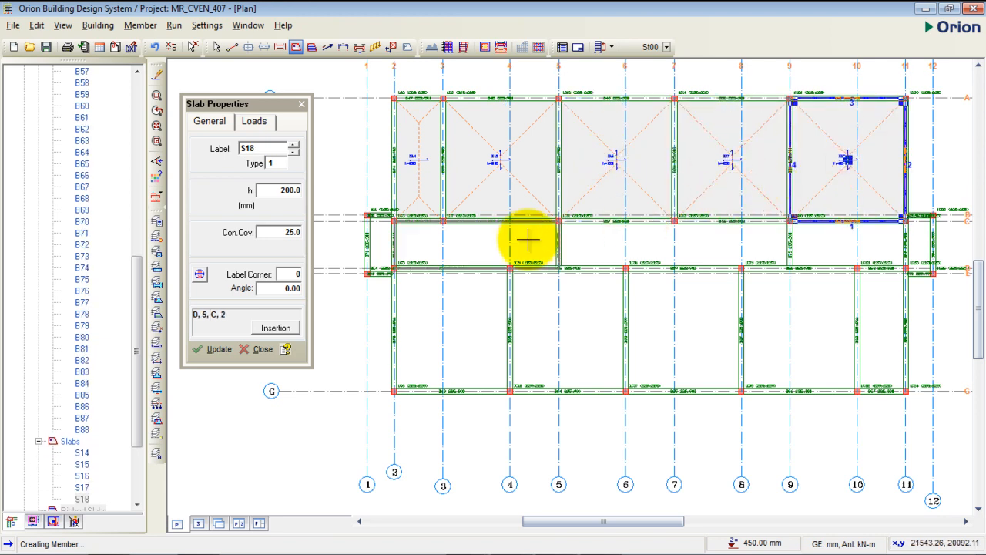
- Insert 200 mm thick slabs in the five corridor panels between the upper and lower bays, from axis 1 to axis 12
click(383, 241)
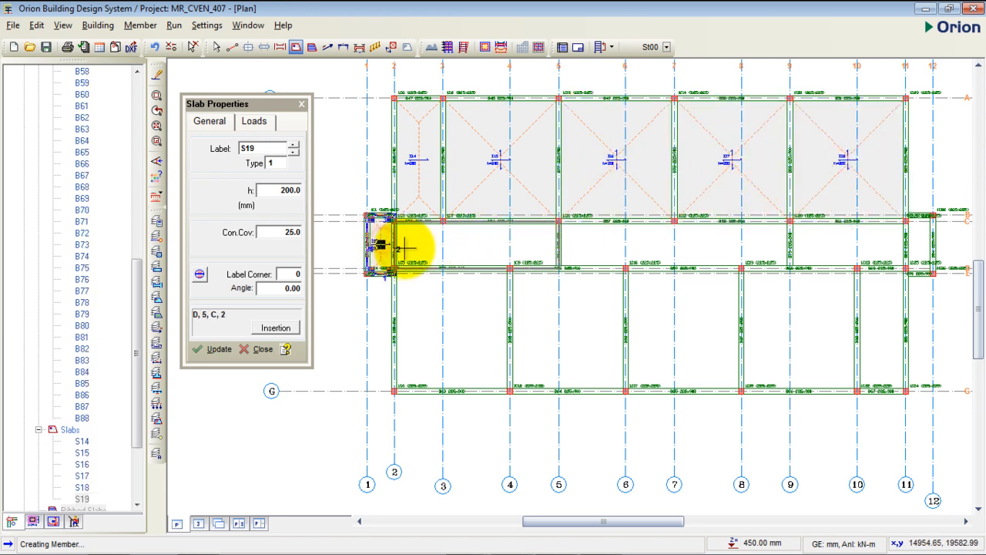
click(429, 244)
click(678, 251)
click(819, 253)
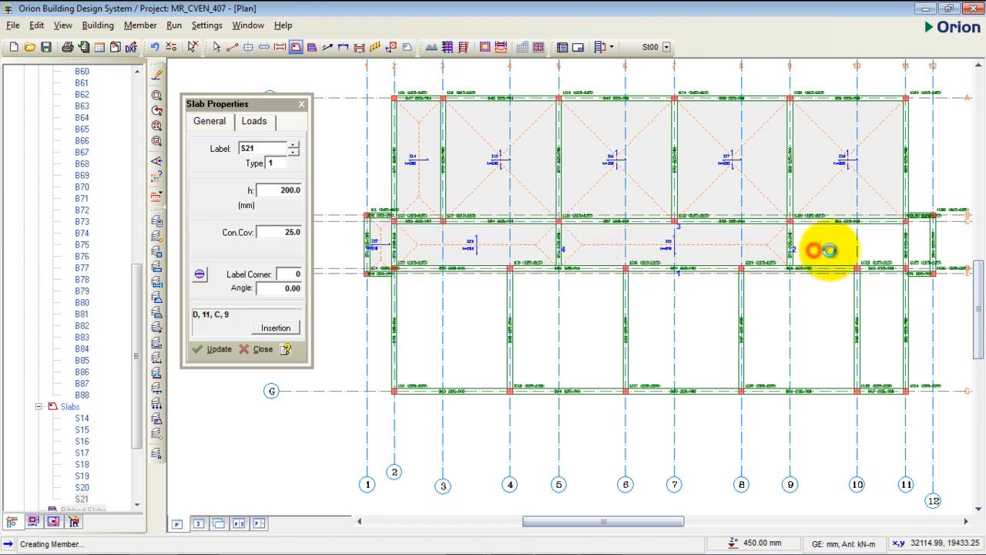
click(919, 247)
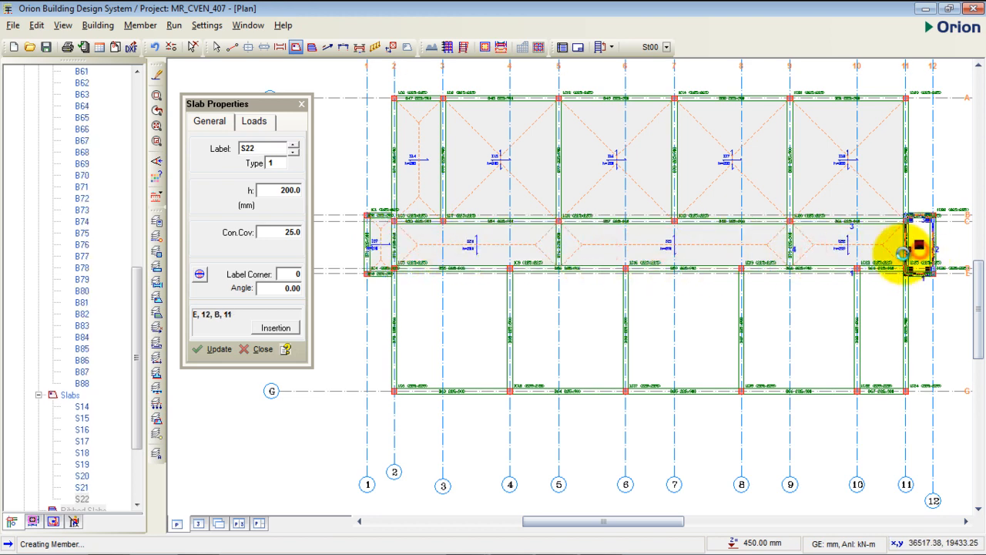
- Insert 200 mm thick slabs in the five panels between axes D and G, from axis 2 to axis 11
click(477, 327)
click(558, 329)
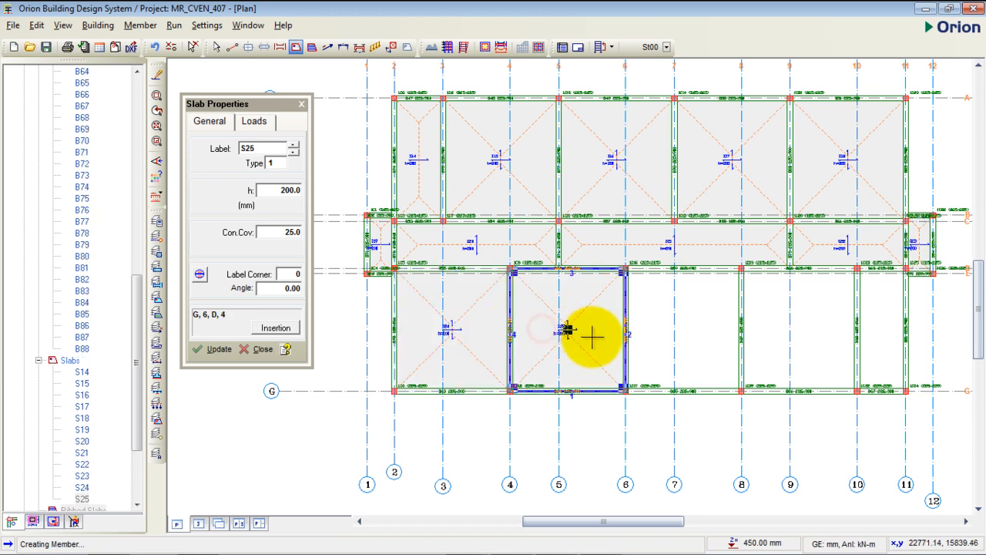
click(672, 333)
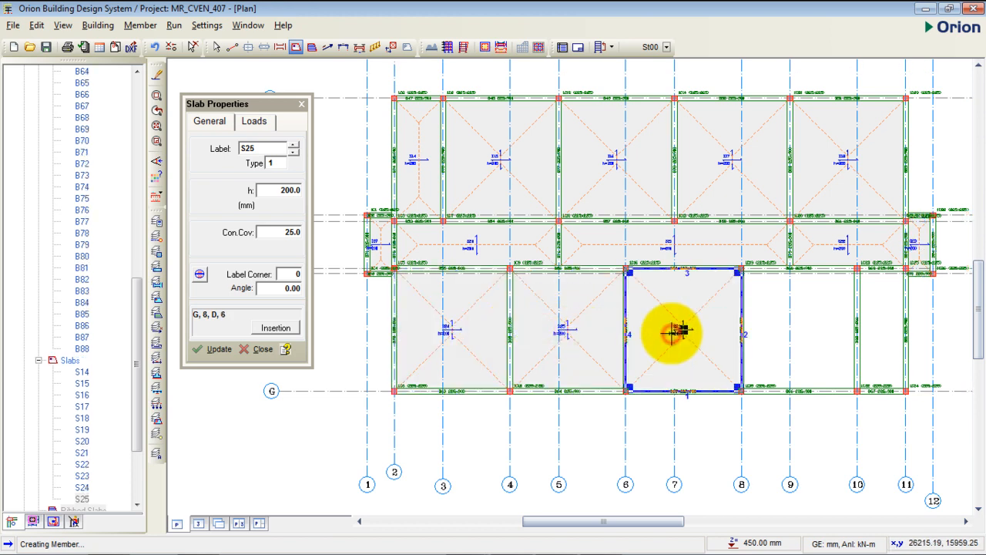
click(808, 331)
click(873, 321)
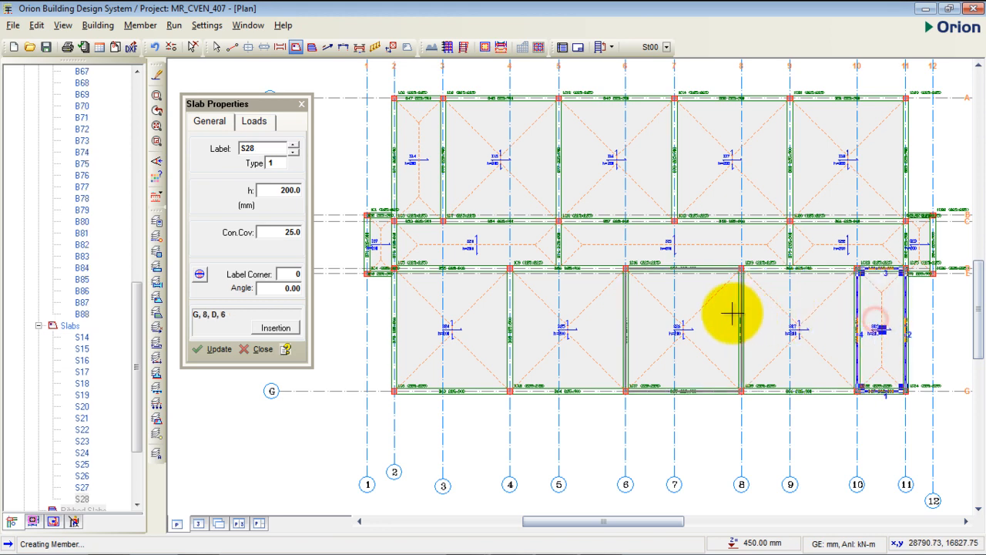
- Examine the completed ground slabs in plan and in the 3D view of the building, using the clockwise rotation animation
scroll(643, 243, down, 1)
scroll(643, 243, down, 1)
click(403, 354)
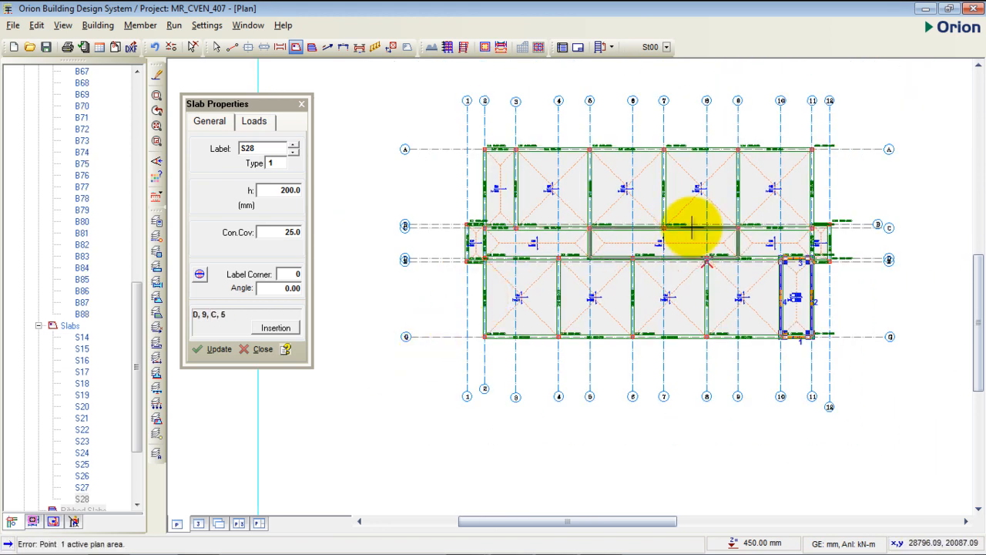
click(198, 526)
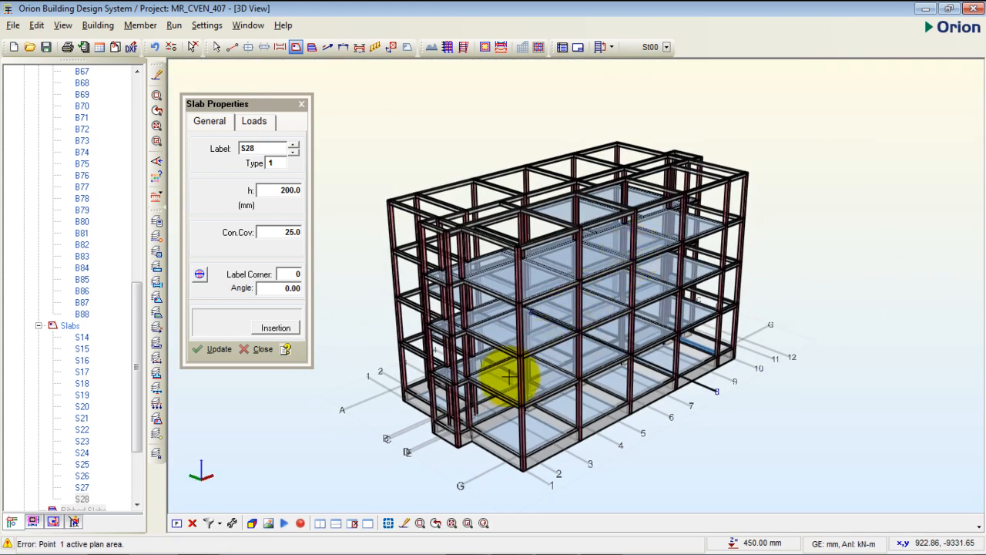
middle_drag(492, 400, 561, 303)
scroll(539, 322, up, 2)
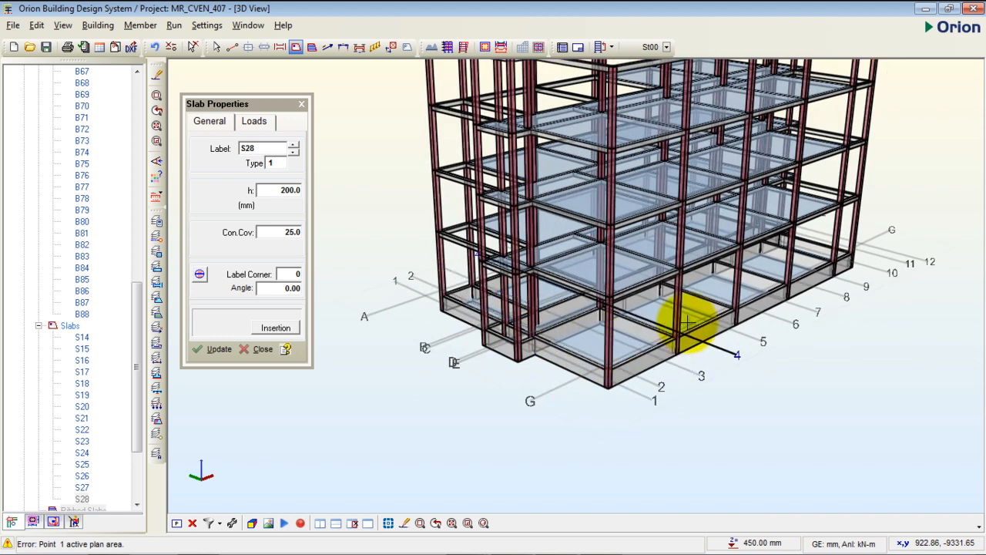
click(284, 523)
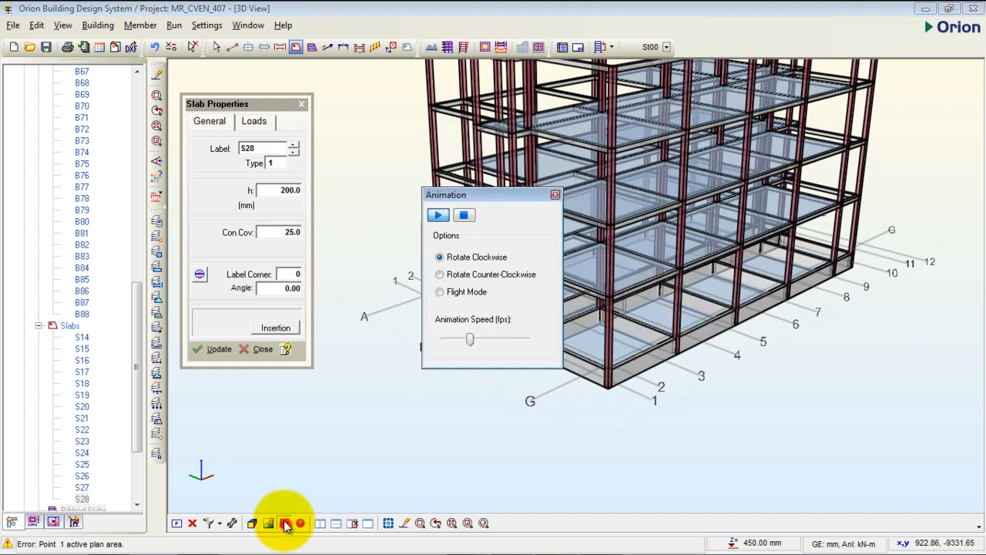
drag(510, 199, 348, 297)
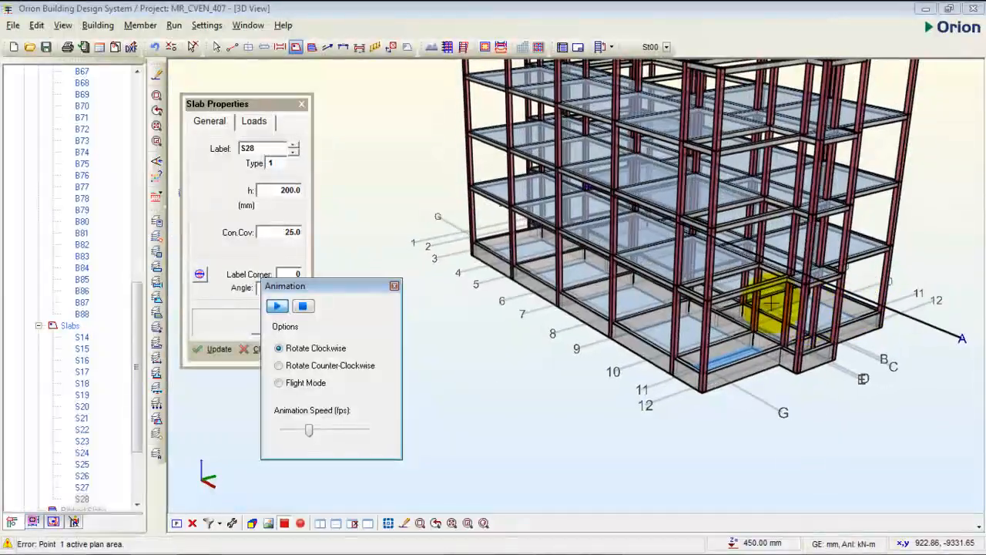
click(394, 288)
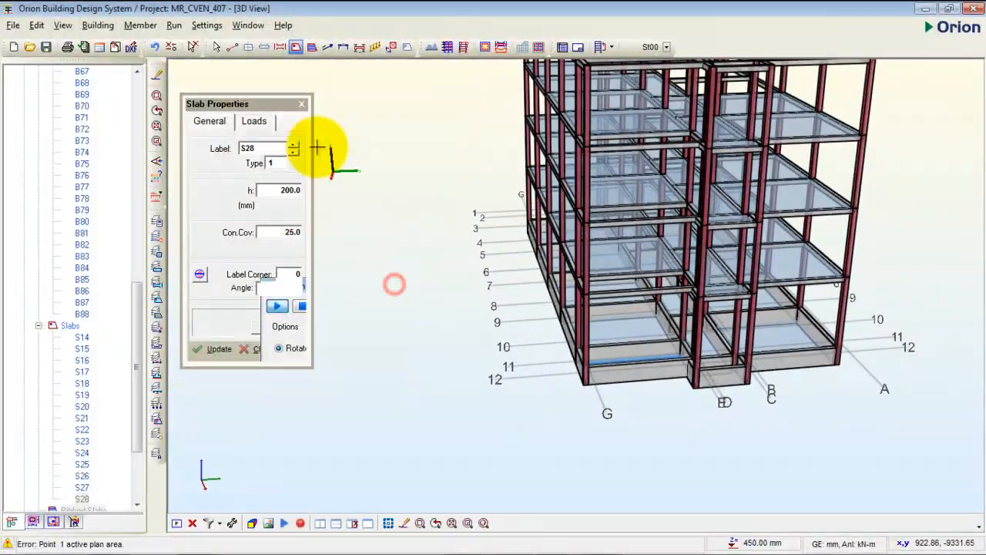
- End slab insertion and return to the plan view of storey St00
click(302, 105)
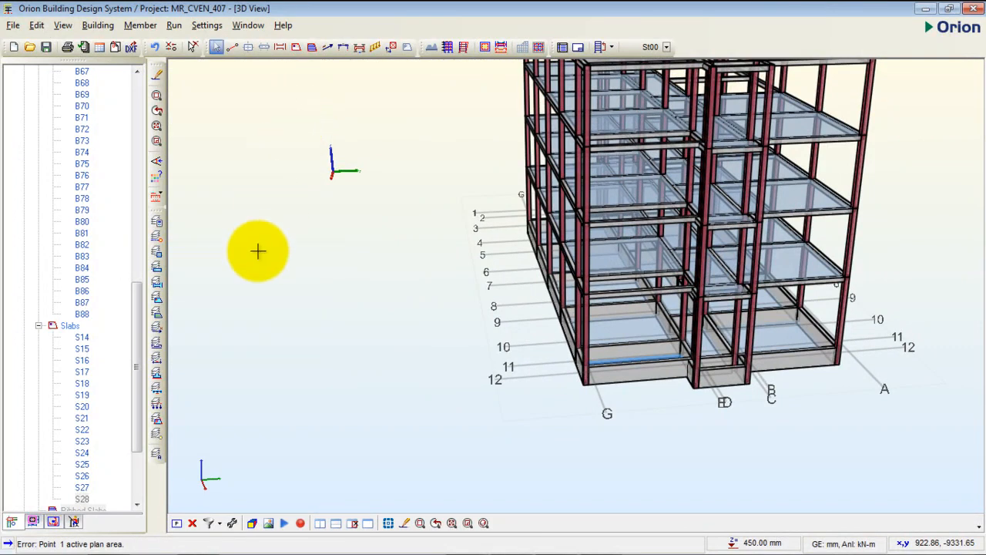
click(176, 524)
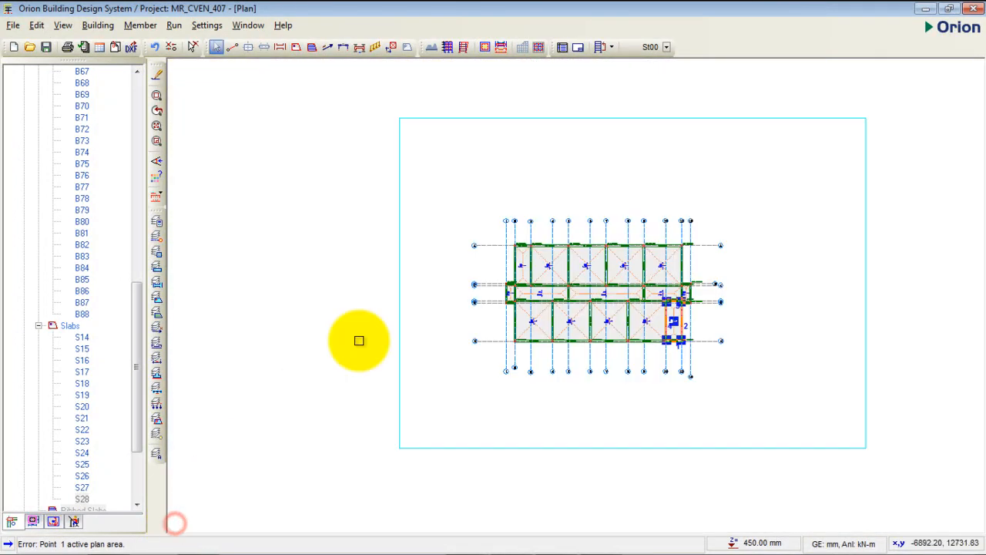
middle_drag(563, 237, 544, 242)
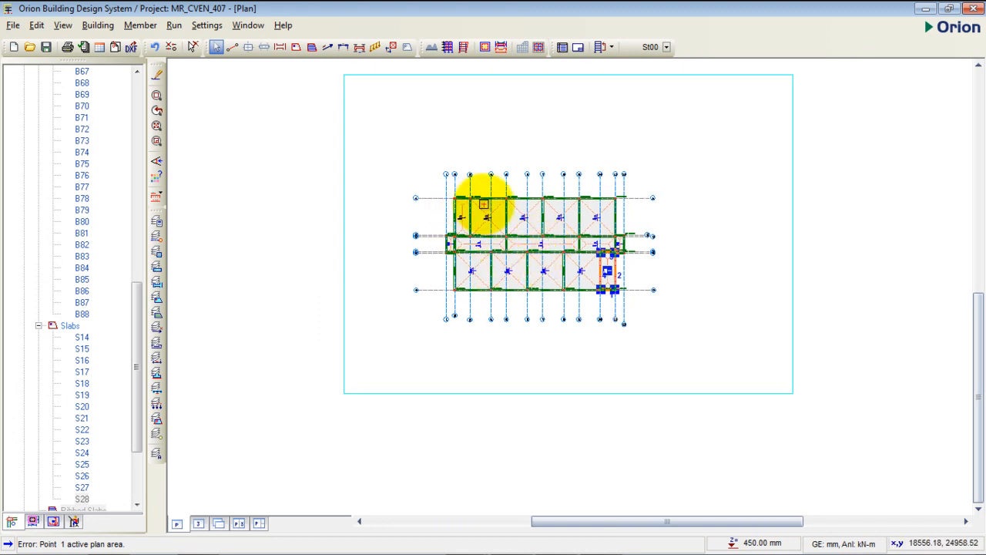
middle_drag(483, 205, 445, 197)
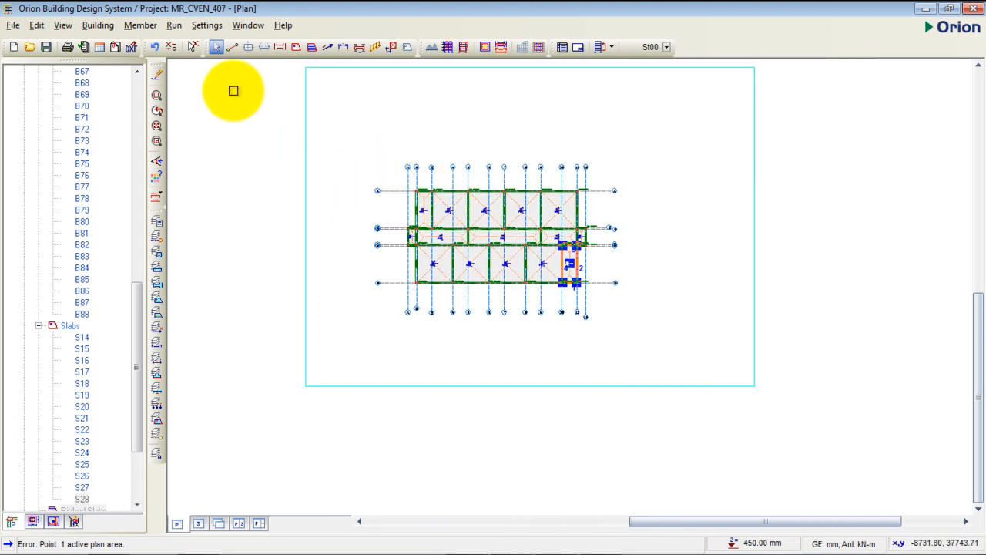
- Open the FE raft foundation analysis and set the soil subgrade coefficient to 24000 kN/m3, the lower limit for silty medium dense sand
click(177, 29)
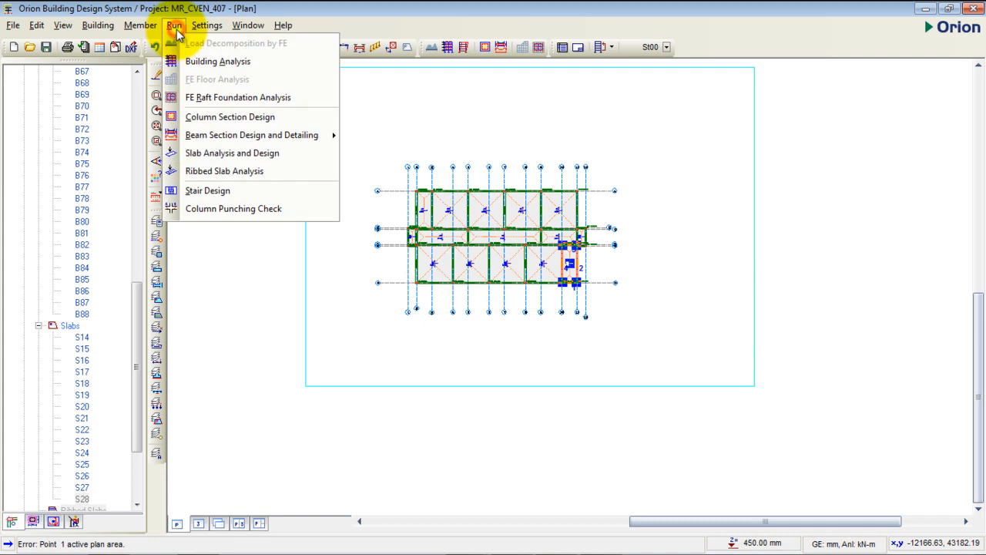
click(249, 97)
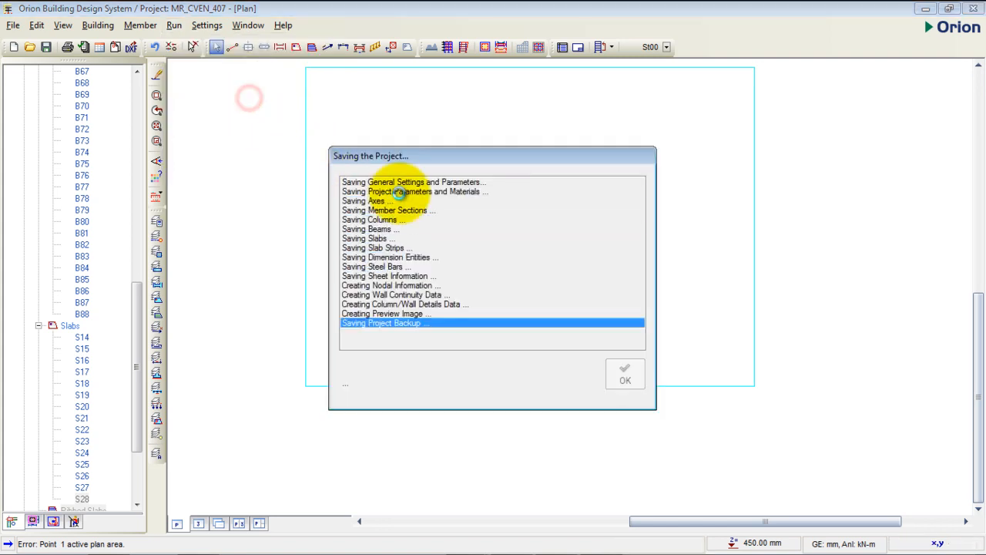
drag(471, 88, 461, 79)
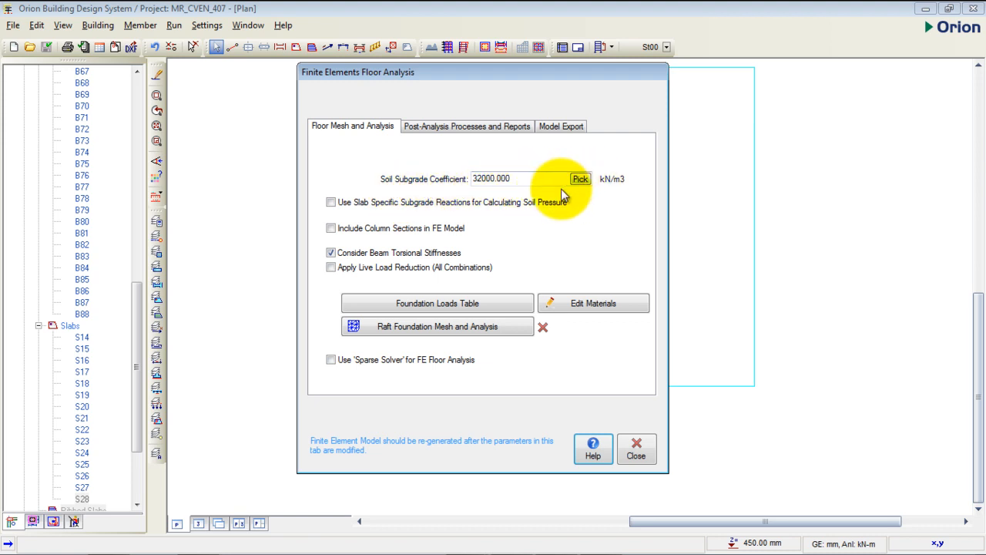
click(579, 180)
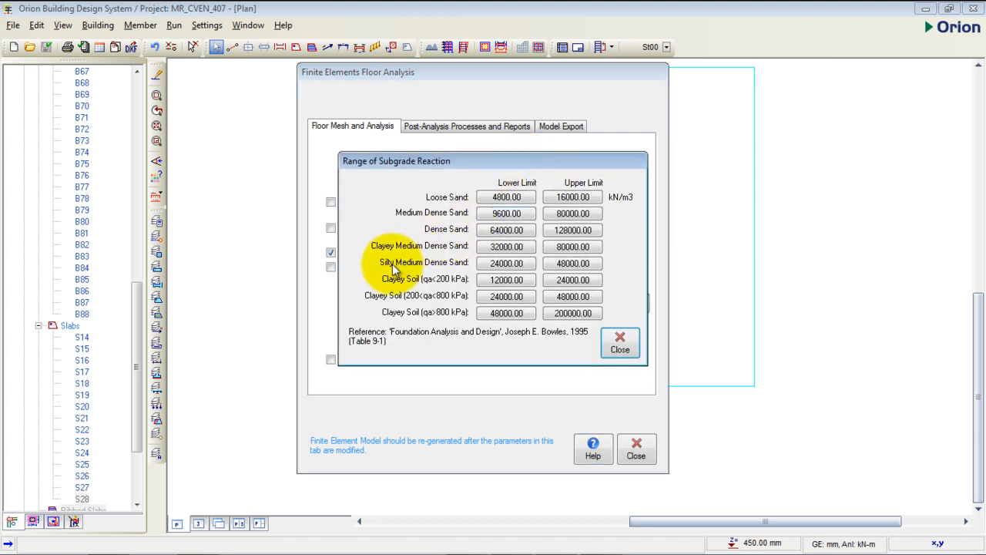
click(502, 265)
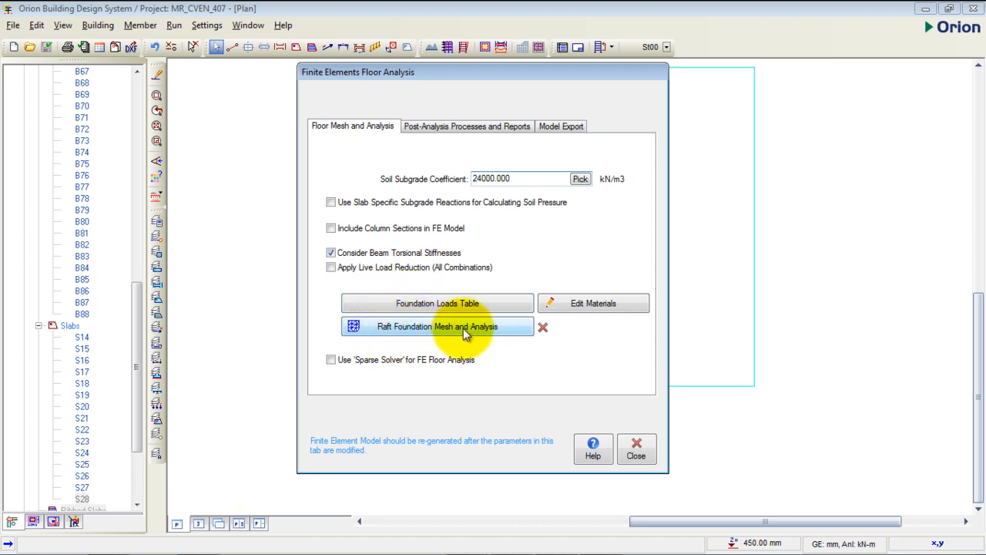
- Start the raft foundation mesh and analysis, replacing the floor's existing FE model
mouse_move(543, 327)
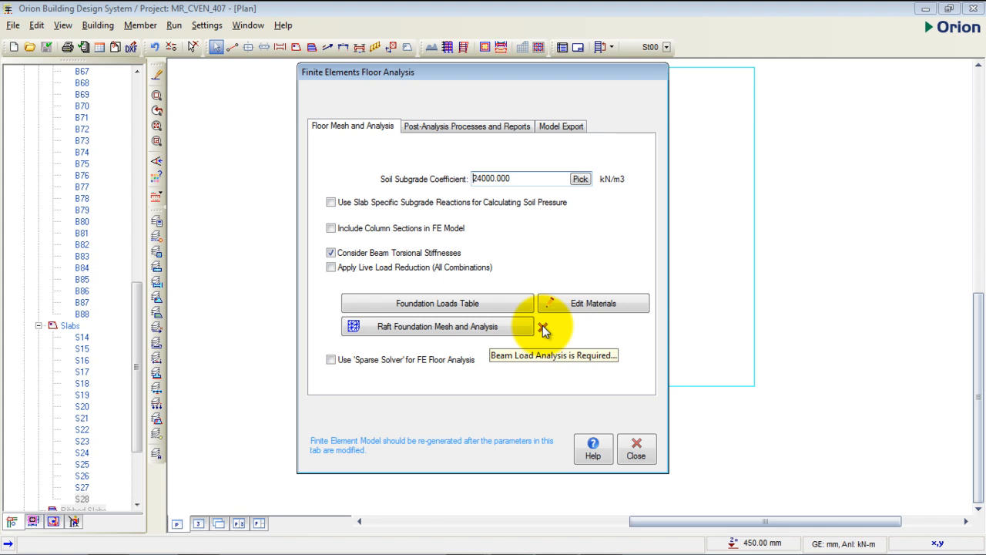
click(485, 327)
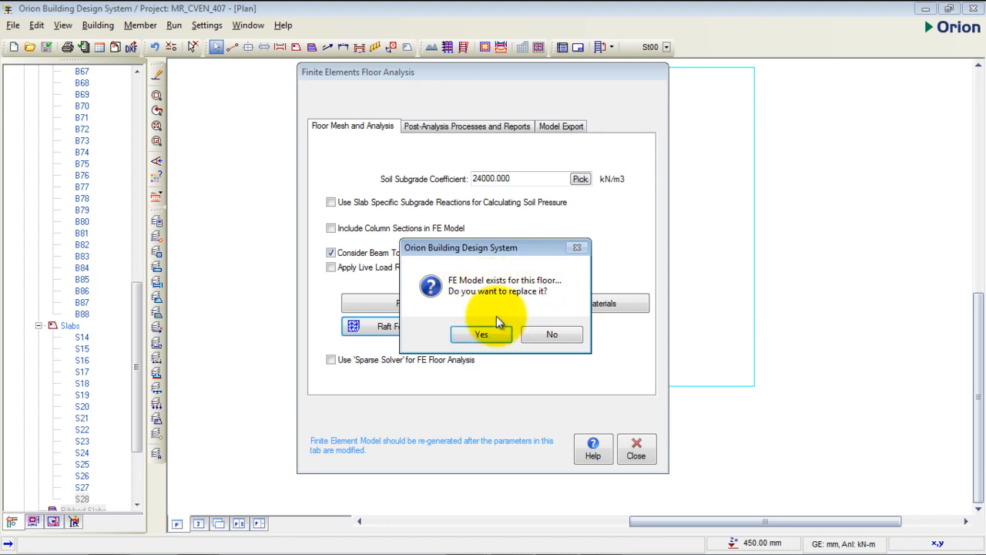
click(479, 336)
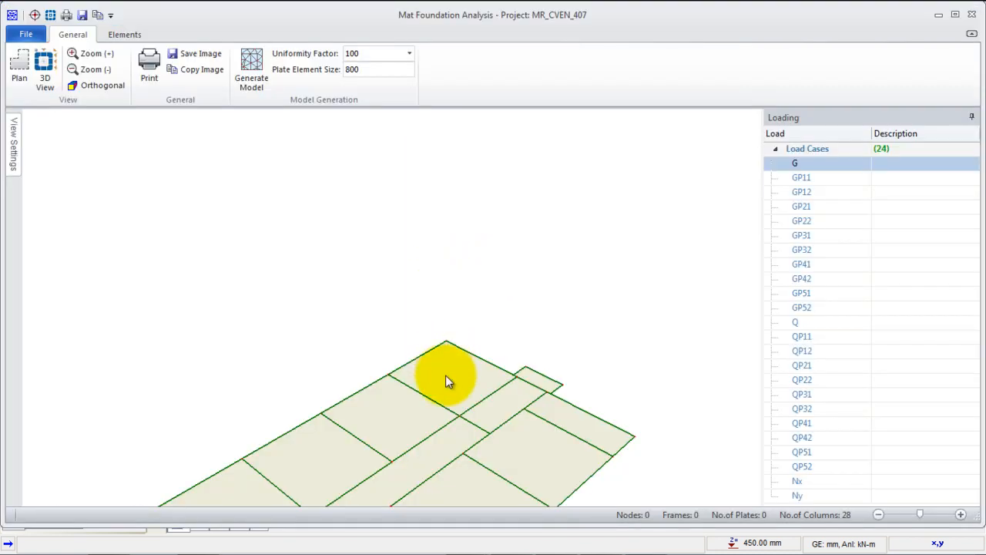
- Generate the finite element model of the mat foundation with a uniformity factor of 100
drag(446, 374, 478, 258)
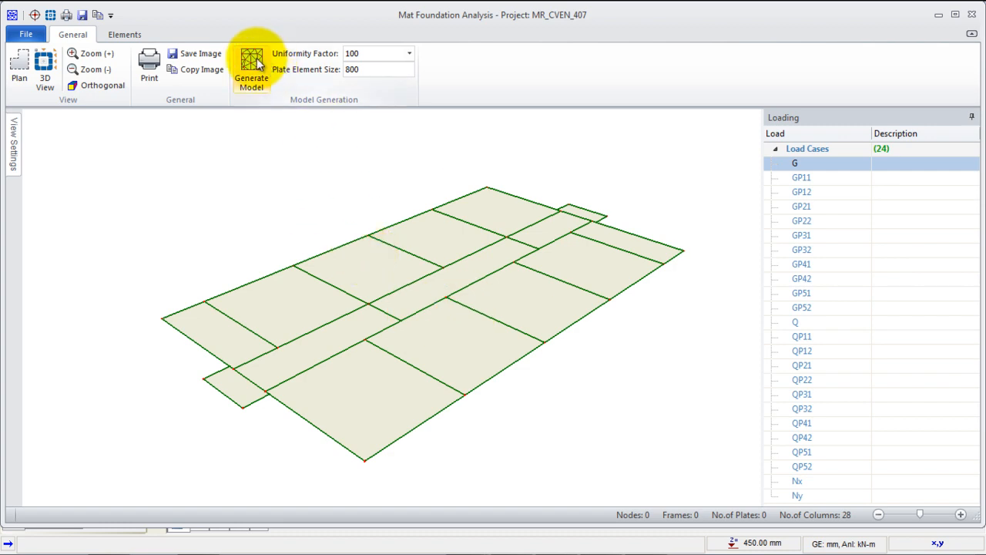
click(409, 58)
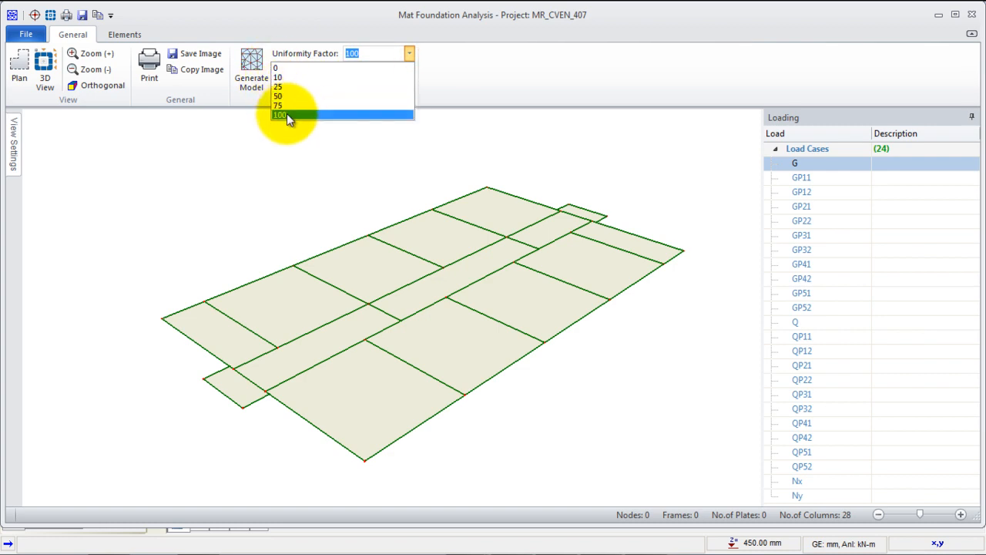
click(286, 114)
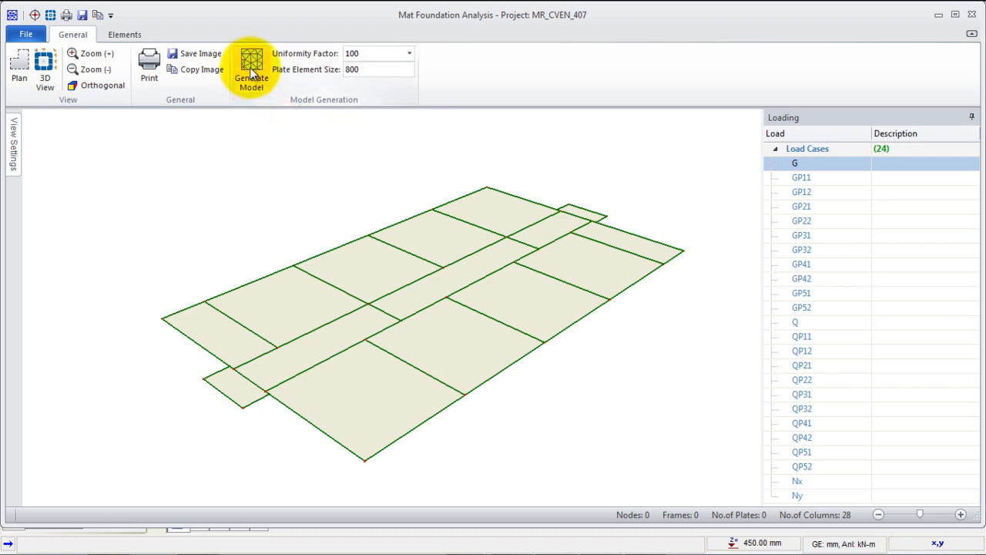
click(260, 86)
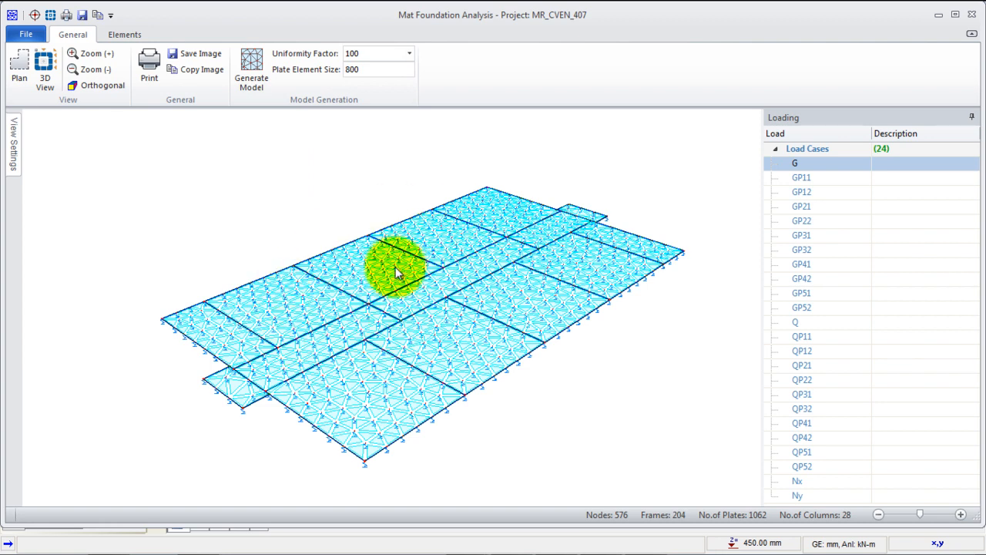
- Examine the generated foundation mesh, its plate elements, nodes and soil springs up close and as a whole
scroll(356, 324, up, 5)
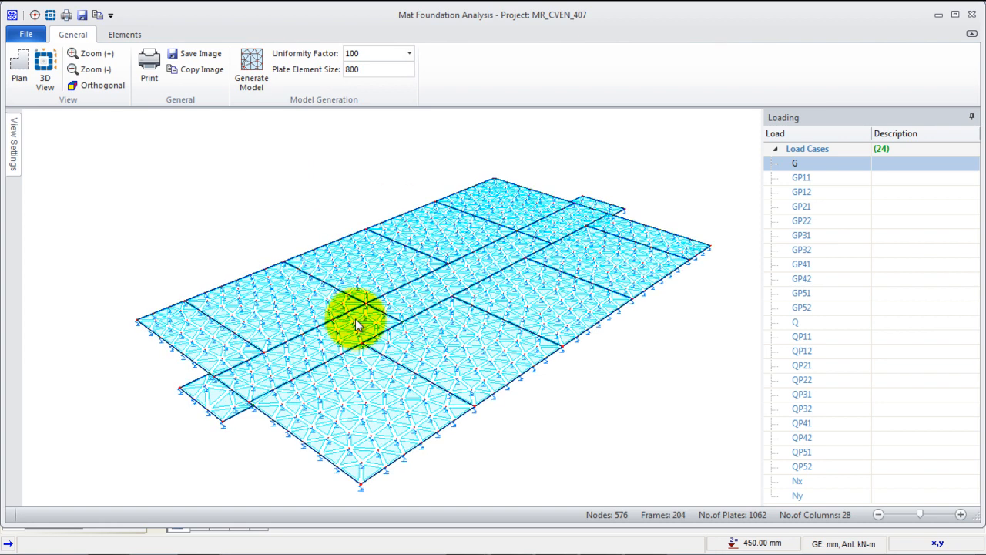
scroll(379, 228, down, 5)
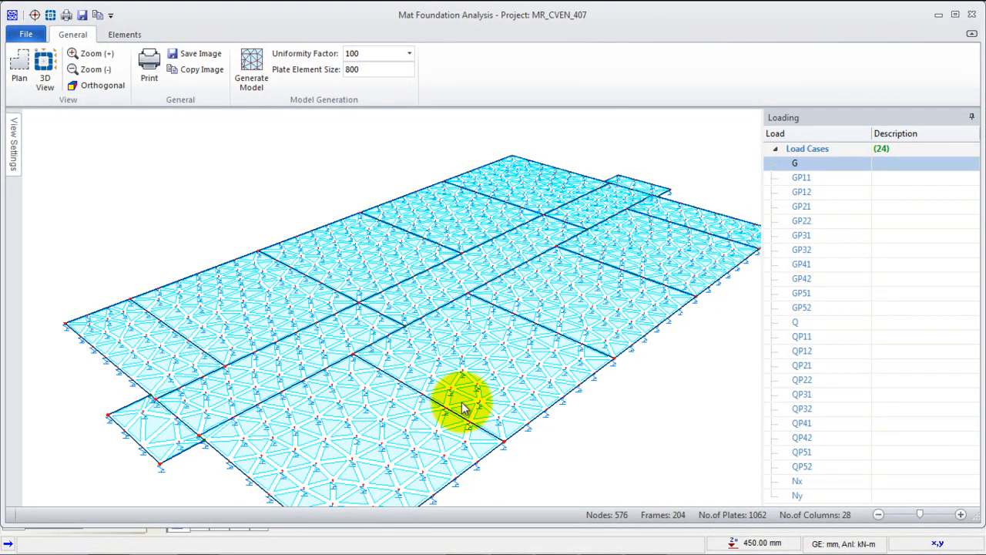
scroll(340, 477, up, 2)
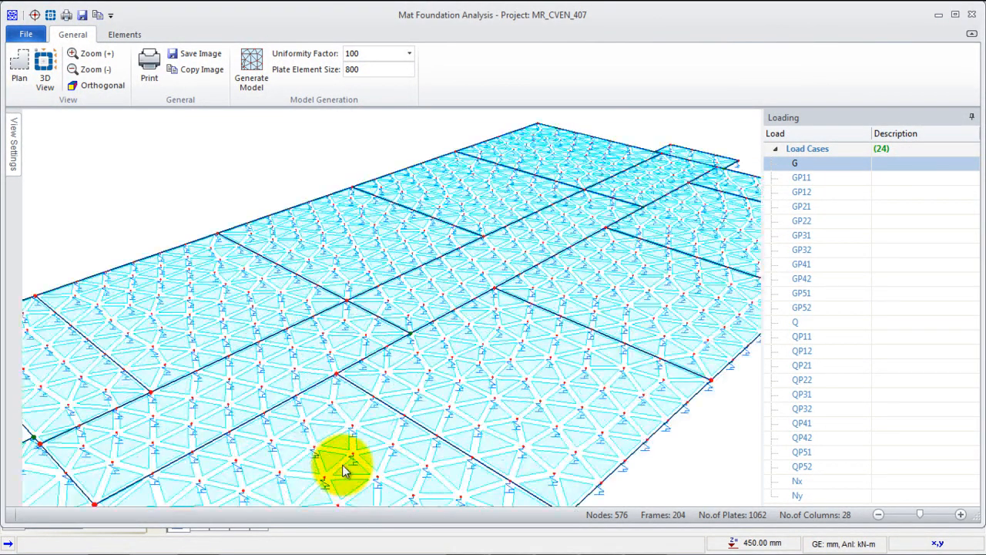
scroll(225, 456, up, 3)
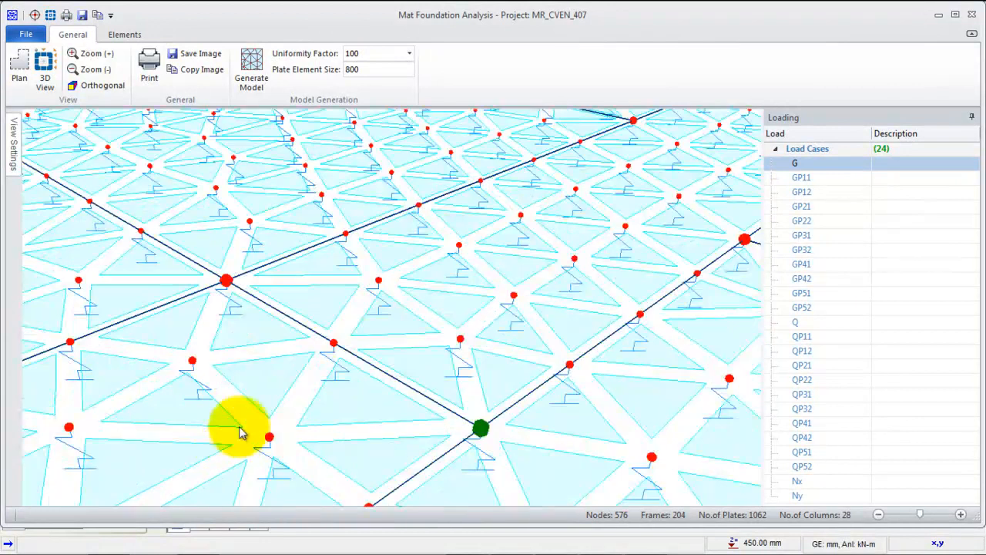
scroll(198, 400, up, 2)
scroll(259, 396, down, 4)
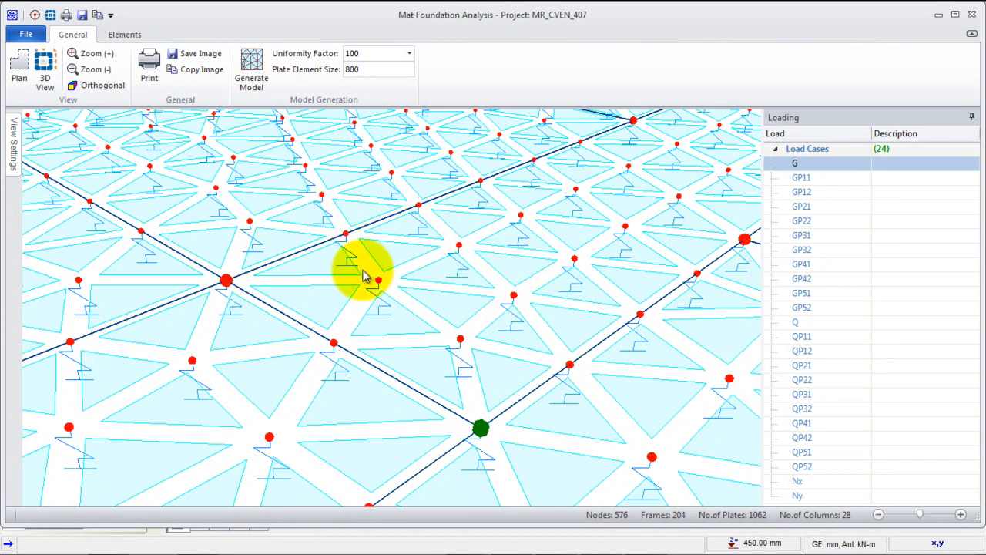
scroll(359, 269, down, 2)
scroll(447, 221, down, 3)
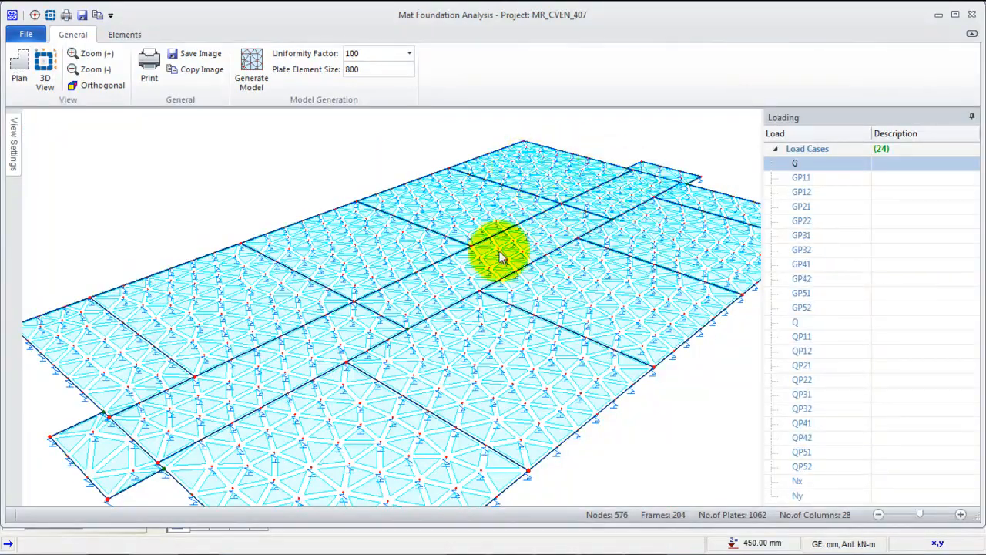
scroll(430, 229, down, 1)
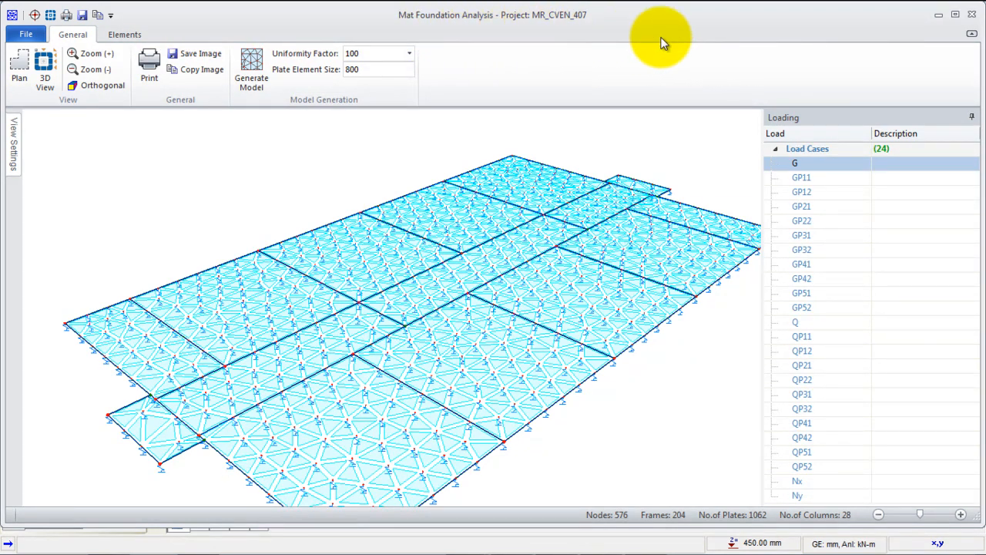
- Close the foundation mesh model and open the post-processing of the floor analysis results
click(975, 22)
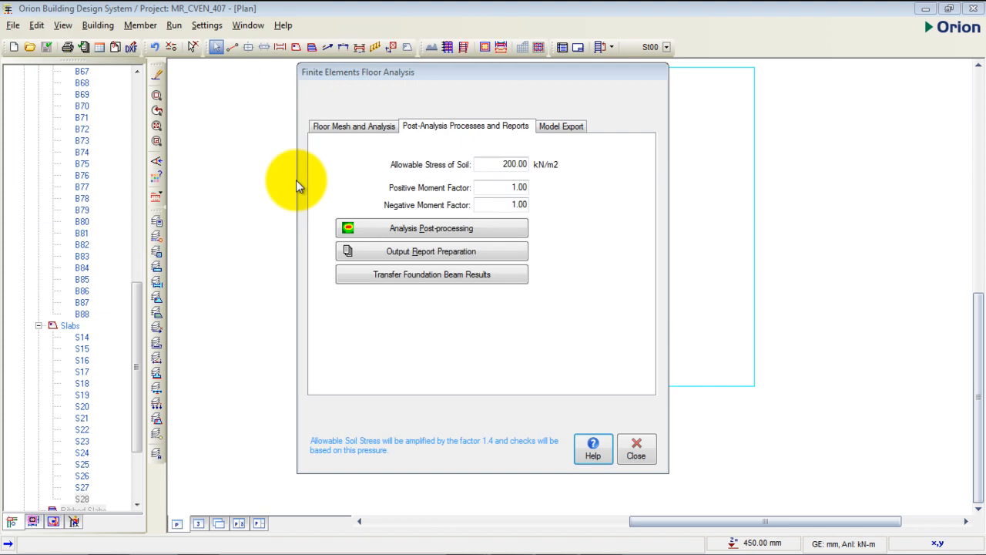
drag(501, 77, 554, 80)
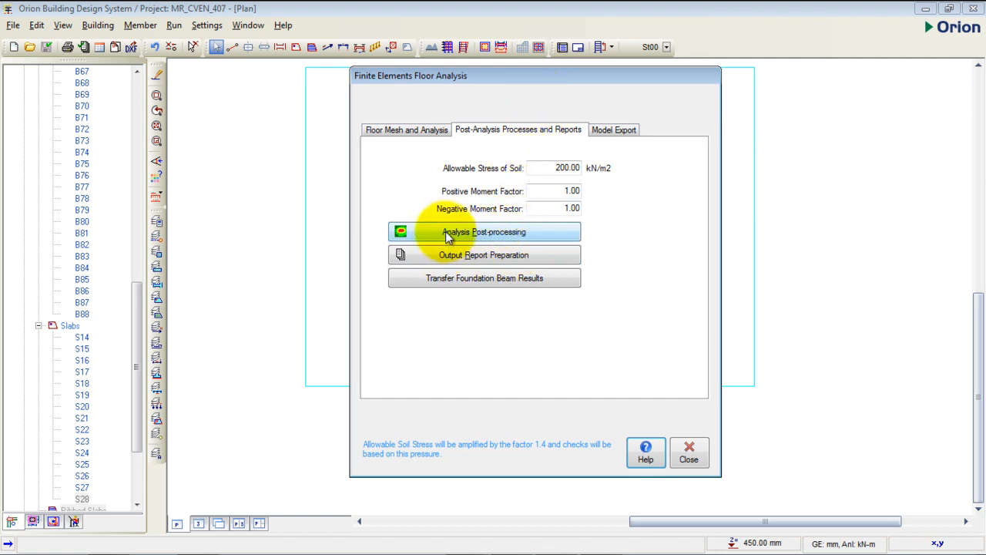
click(487, 238)
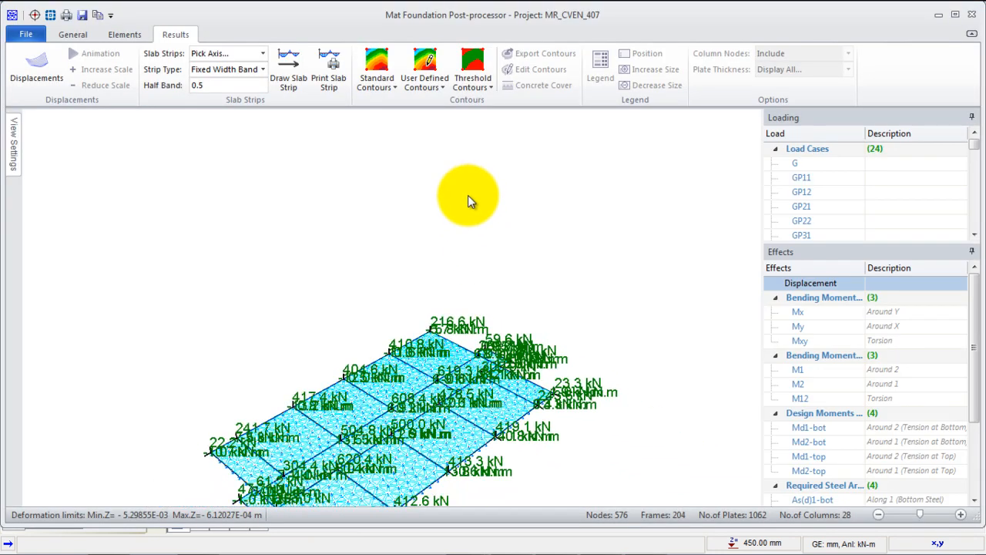
- Examine the column loads and moments applied to the mat foundation, up close and across the whole raft
middle_drag(455, 332, 467, 227)
scroll(286, 308, up, 6)
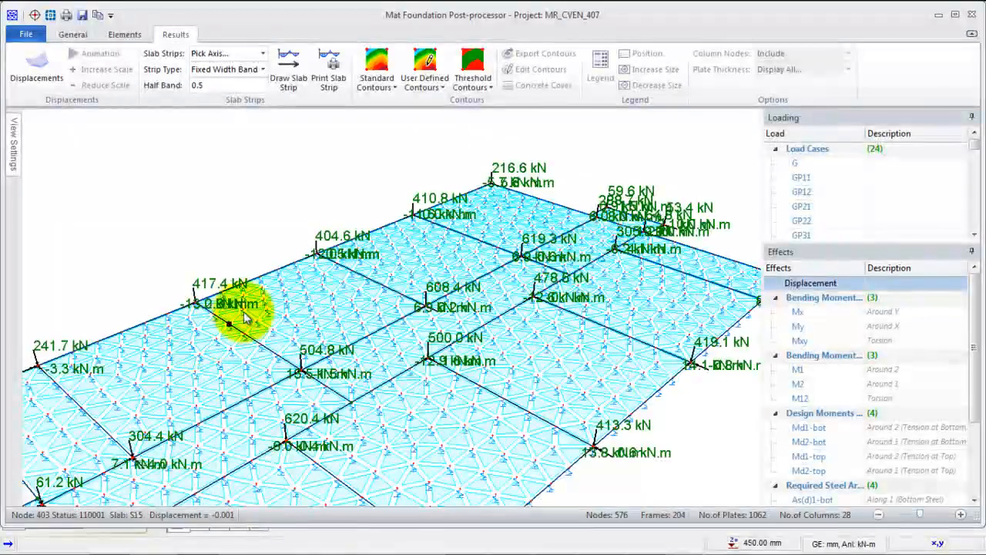
scroll(206, 304, up, 3)
scroll(282, 231, up, 2)
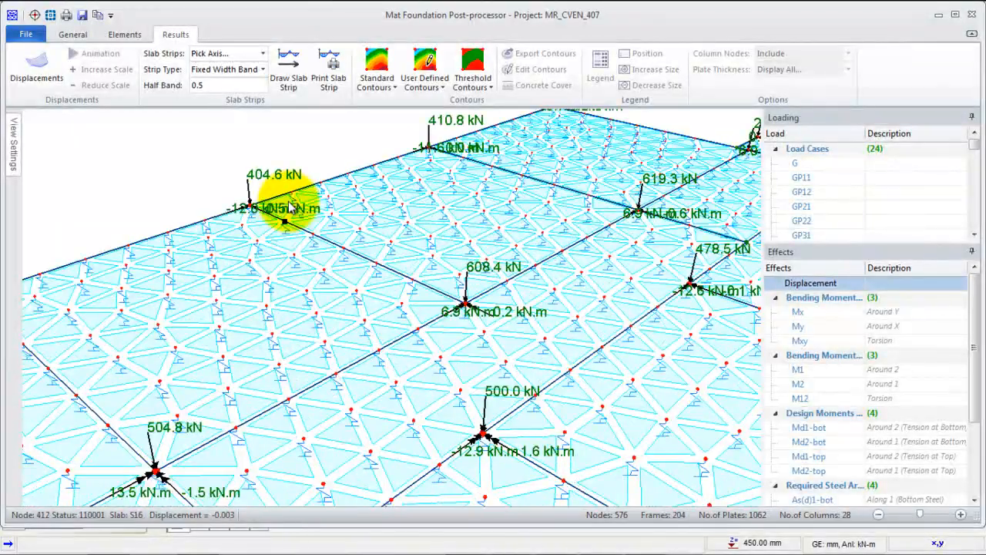
scroll(287, 208, up, 2)
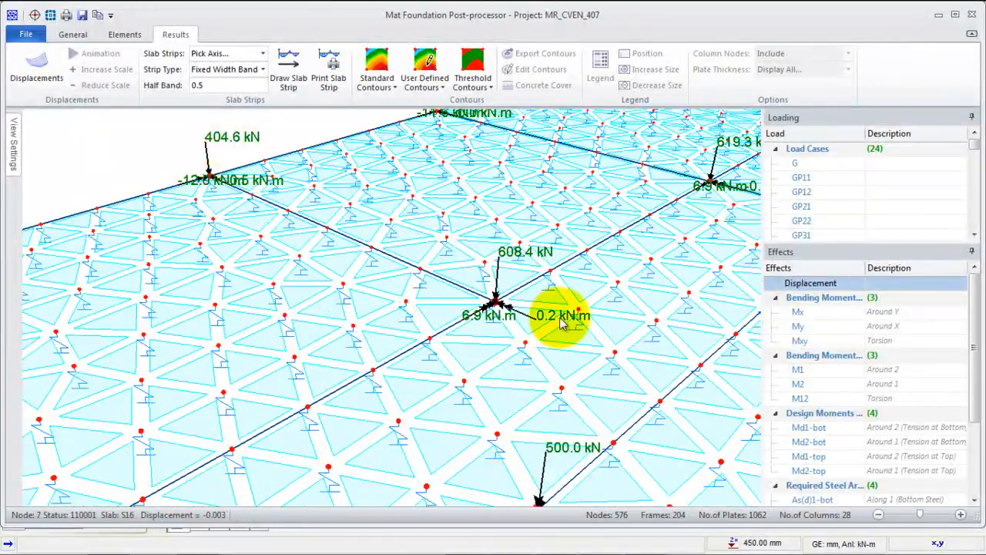
scroll(515, 266, down, 1)
scroll(501, 279, down, 1)
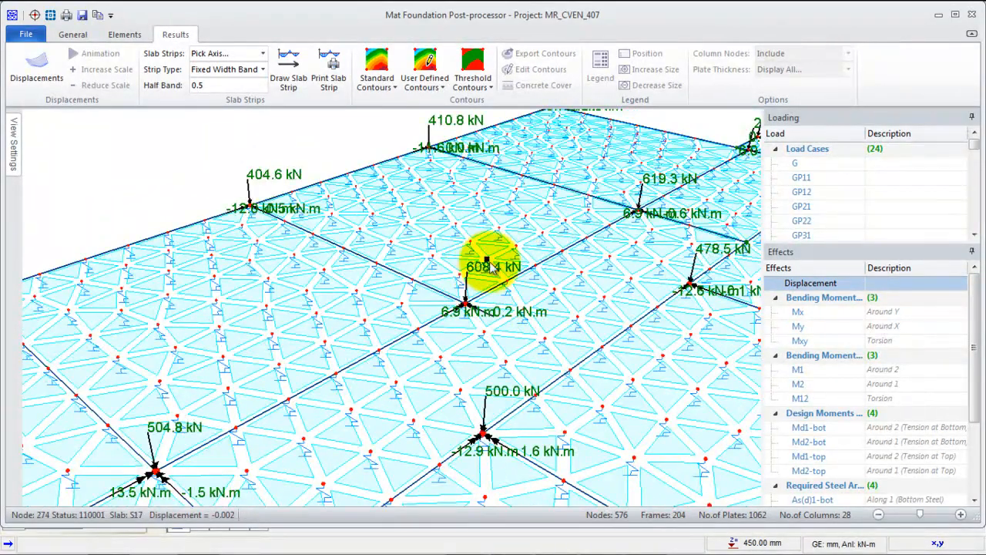
scroll(454, 320, up, 1)
scroll(451, 318, down, 2)
scroll(628, 289, up, 2)
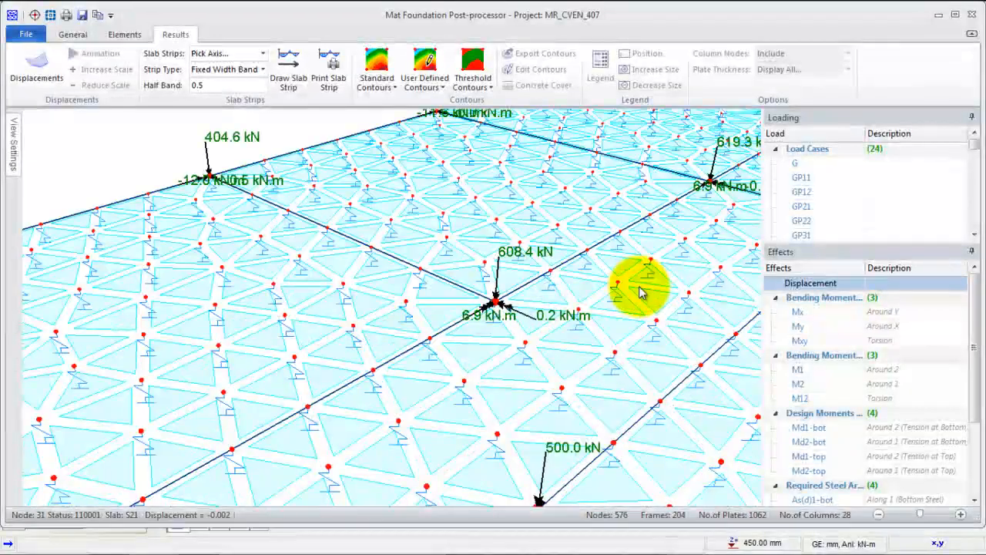
scroll(524, 289, down, 3)
scroll(589, 260, down, 2)
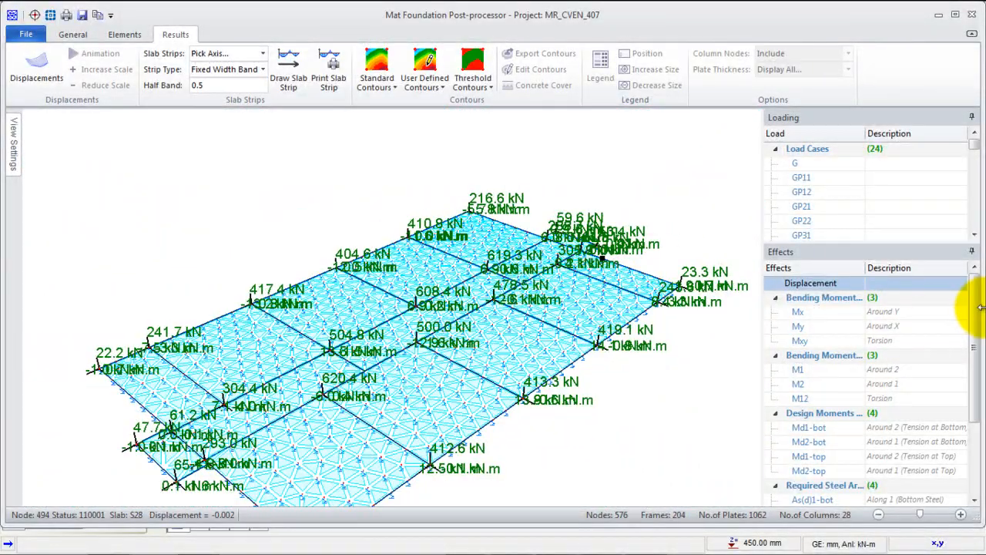
- Look through the available result effects and turn on threshold contours for the raft's displacement
drag(971, 296, 968, 378)
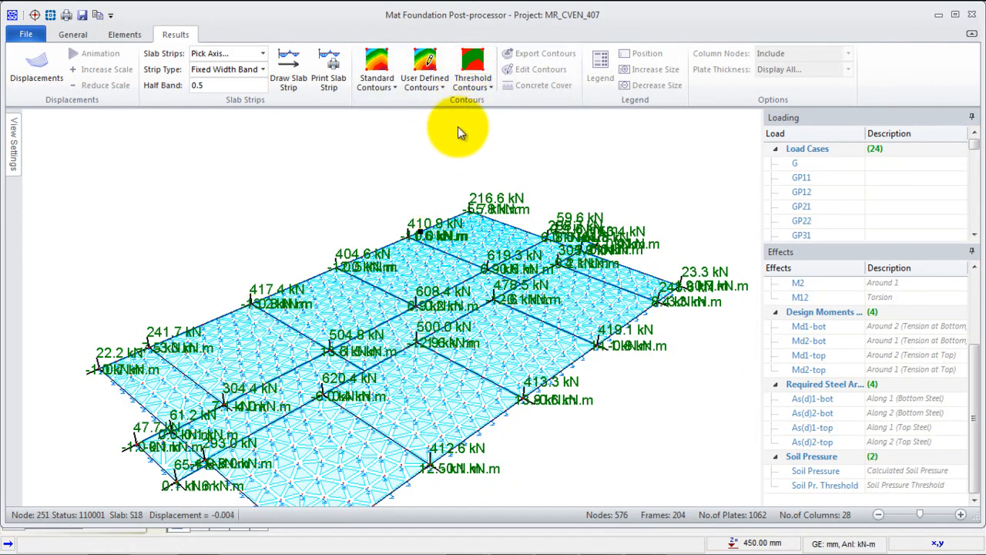
click(472, 74)
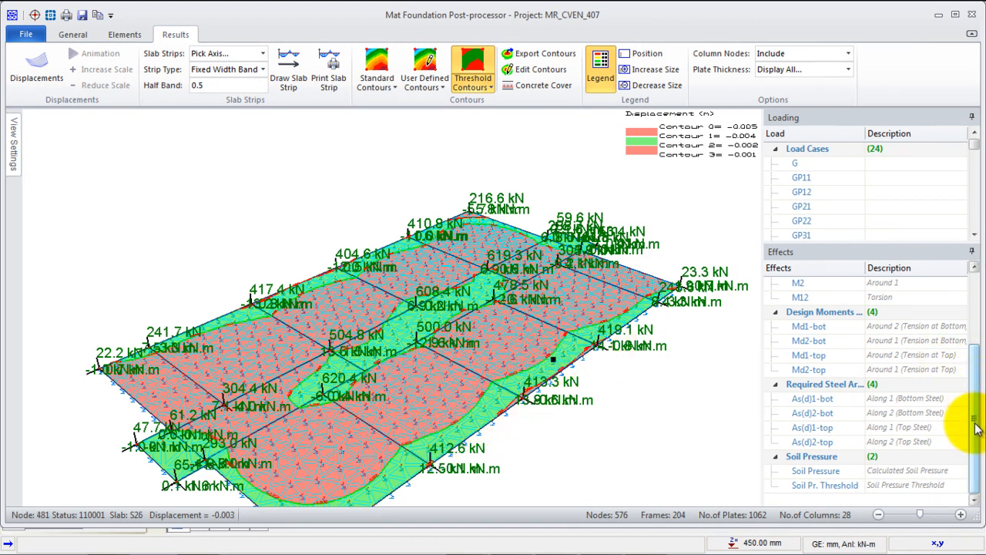
scroll(977, 364, up, 2)
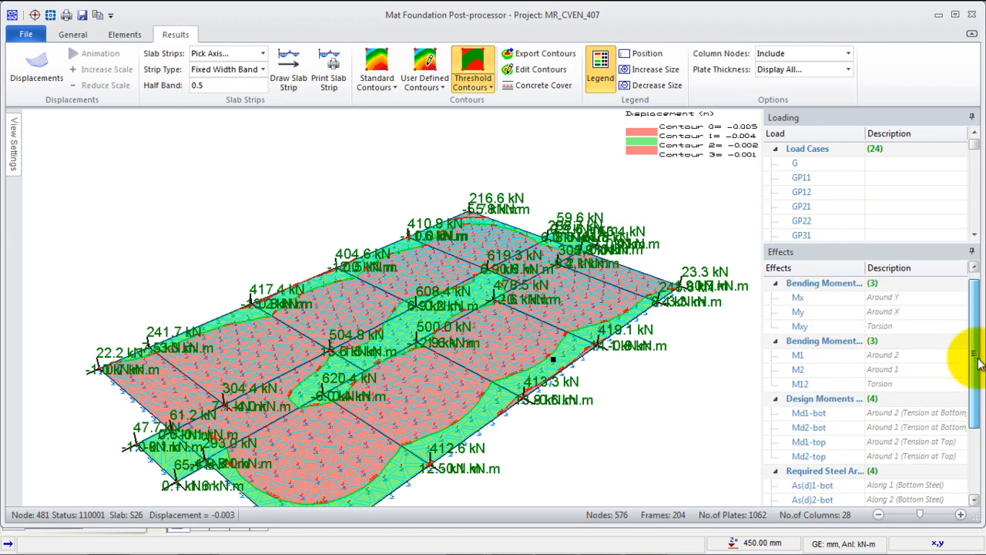
- Show the required steel area contours in turn for As(d)1-bot, As(d)2-bot and As(d)1-top
drag(977, 363, 976, 405)
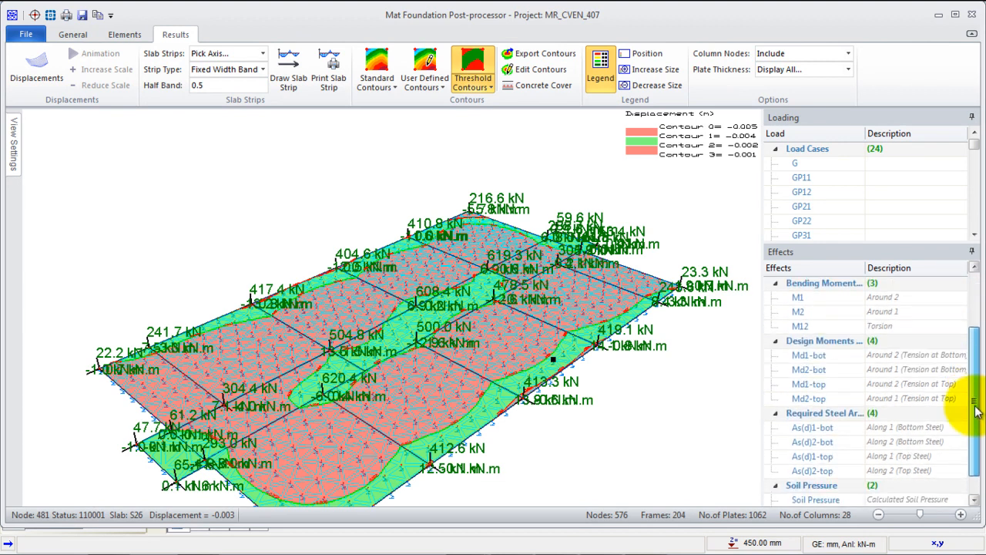
click(812, 428)
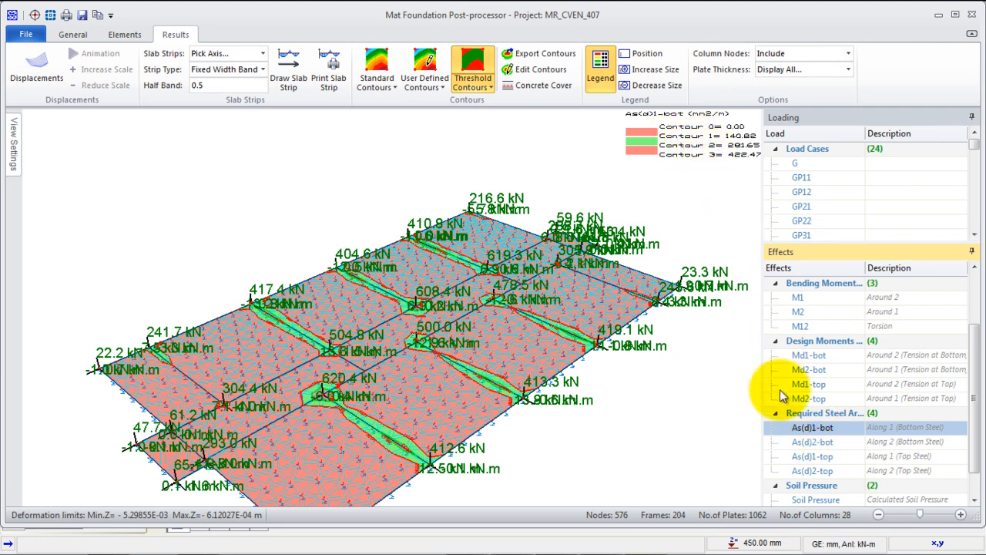
click(812, 444)
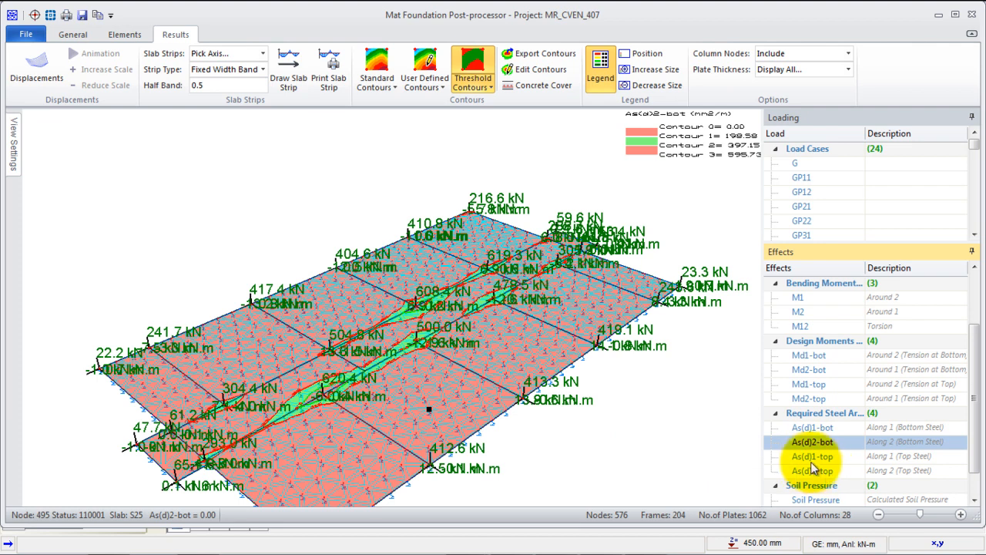
click(811, 456)
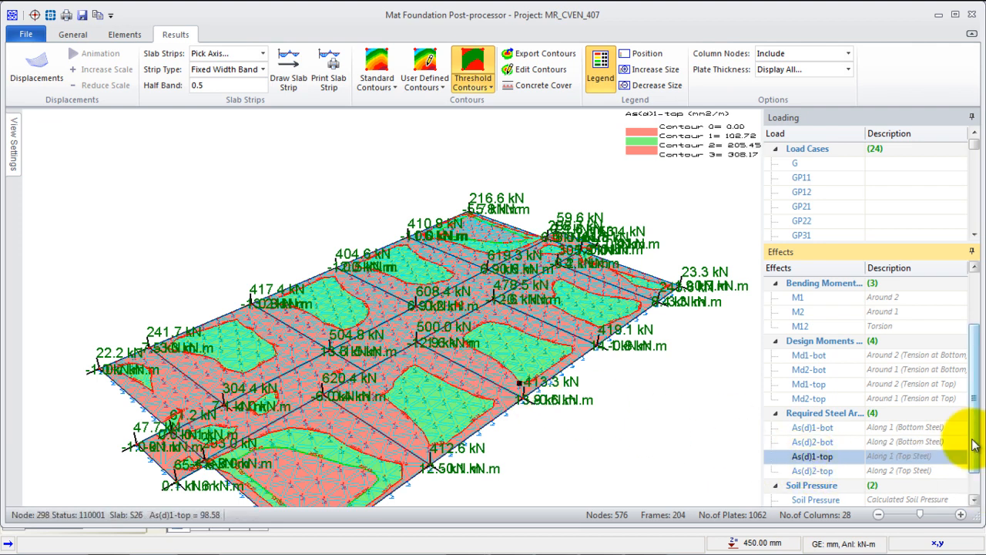
- Look through the load cases and review the bottom steel area contours again for As(d)1-bot and As(d)2-bot
scroll(975, 453, down, 1)
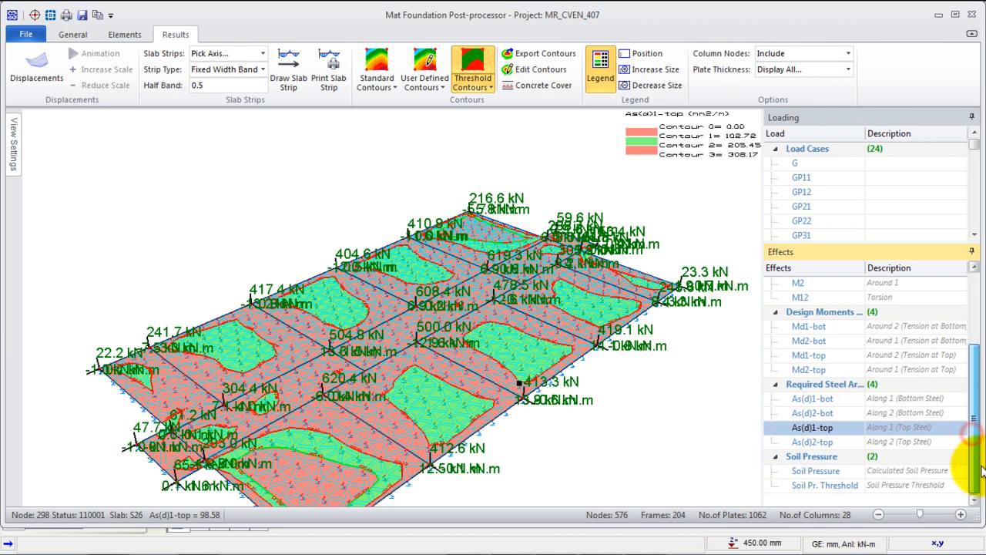
click(976, 235)
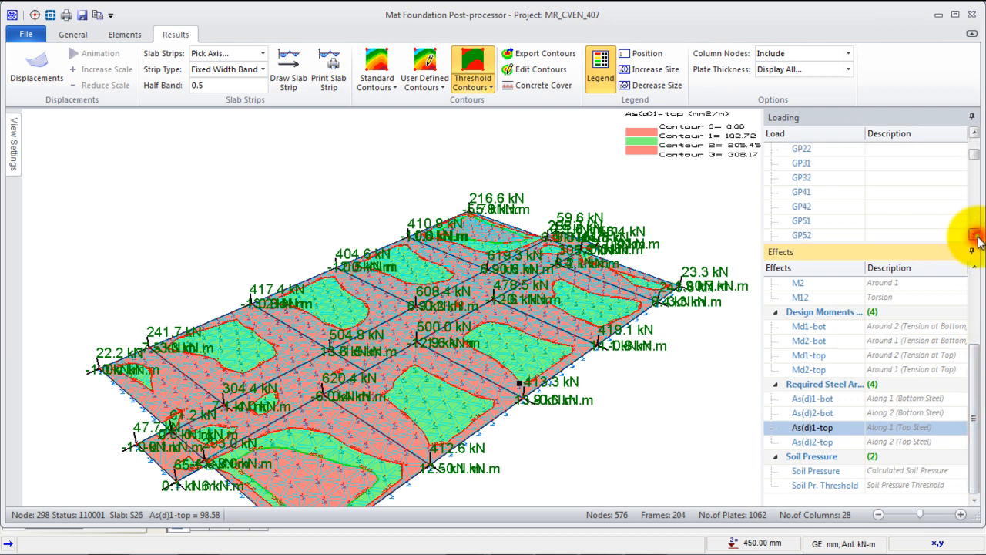
scroll(976, 235, down, 1)
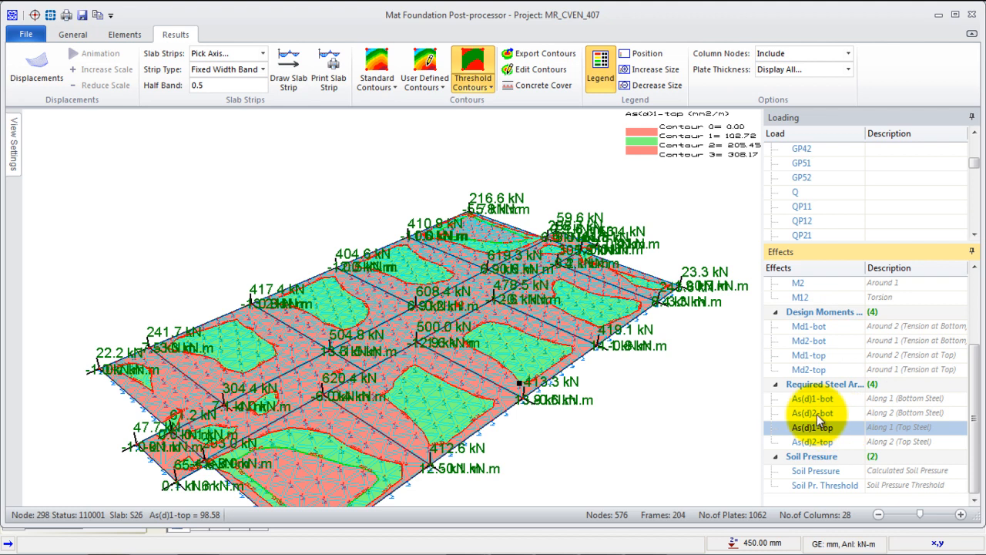
click(881, 397)
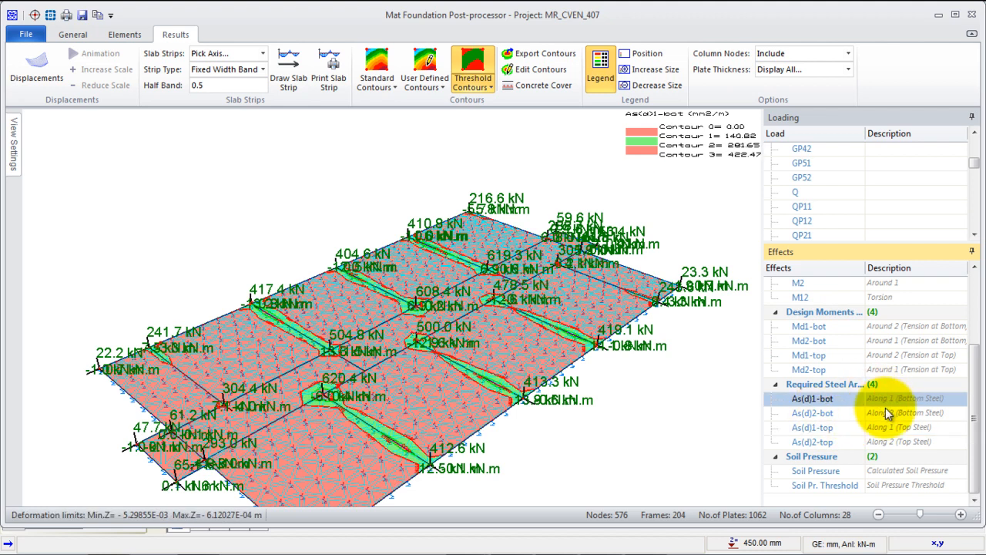
click(886, 414)
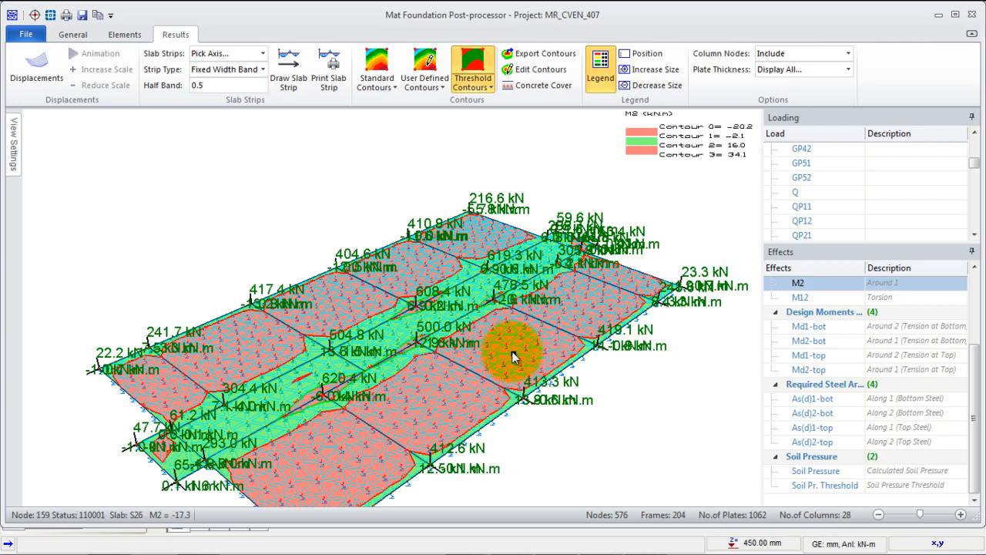
- Inspect the M2 bending moment contours around the interior columns and over the whole raft
scroll(392, 414, up, 1)
scroll(319, 326, up, 3)
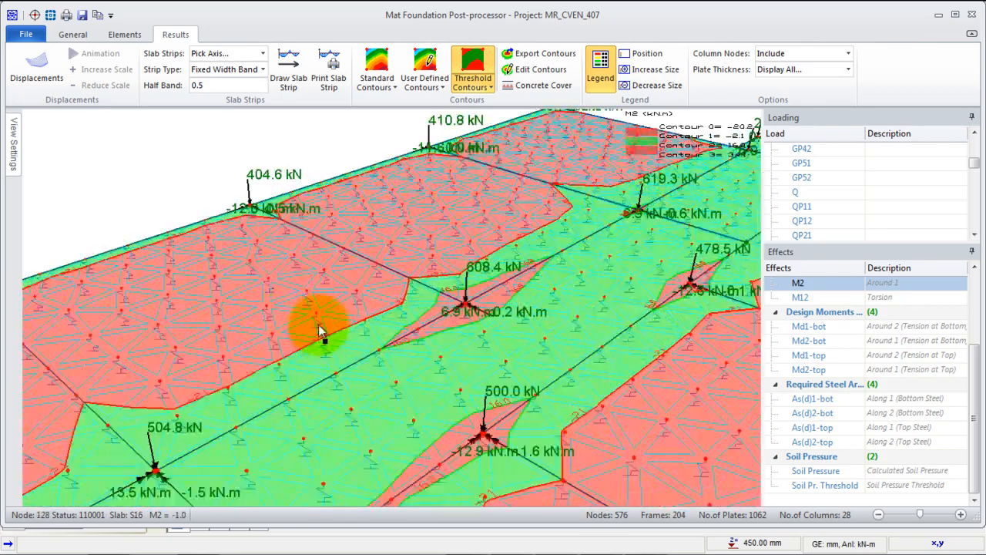
scroll(328, 262, down, 2)
scroll(327, 262, down, 3)
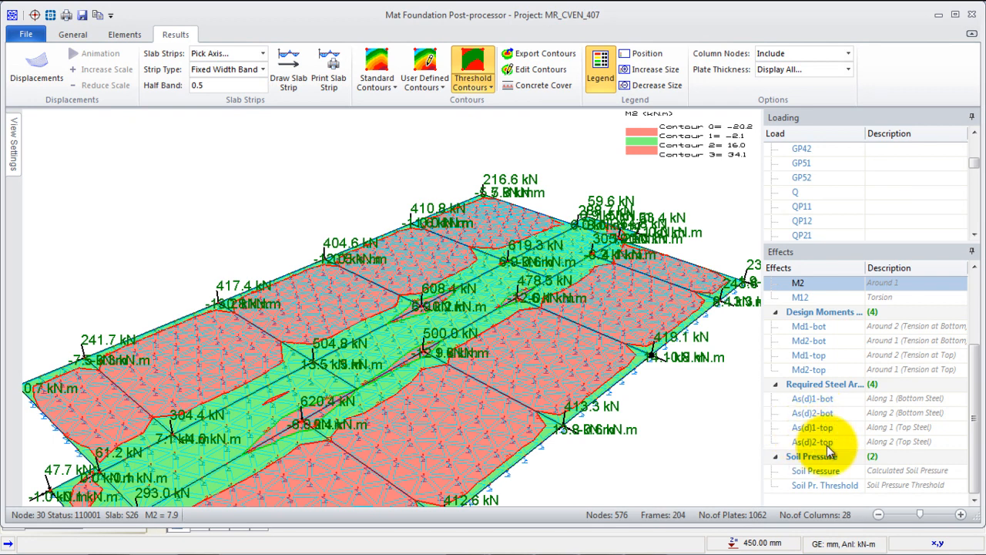
- Display the As(d)1-bot contours and set their upper threshold from nominal steel of T12 bars at 150 mm spacing
click(803, 398)
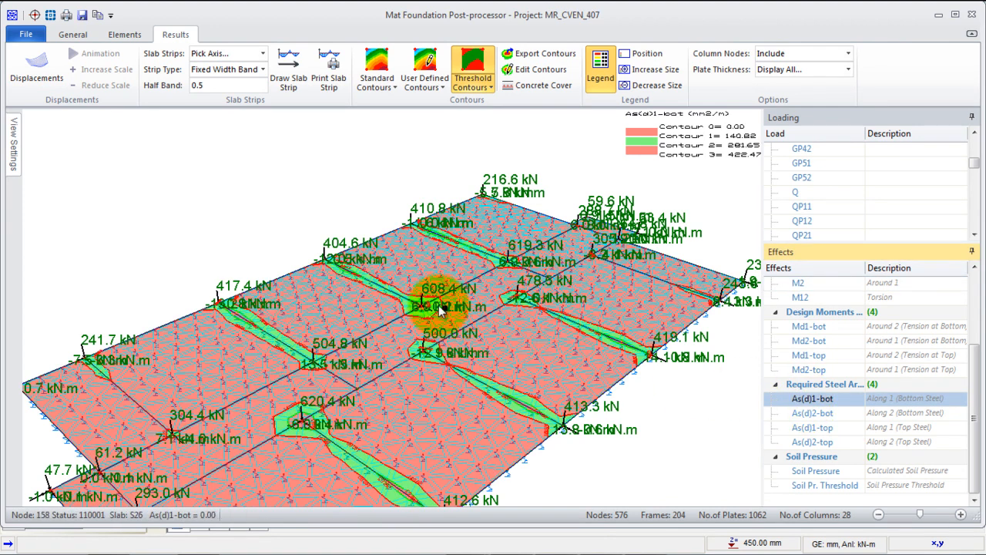
click(531, 71)
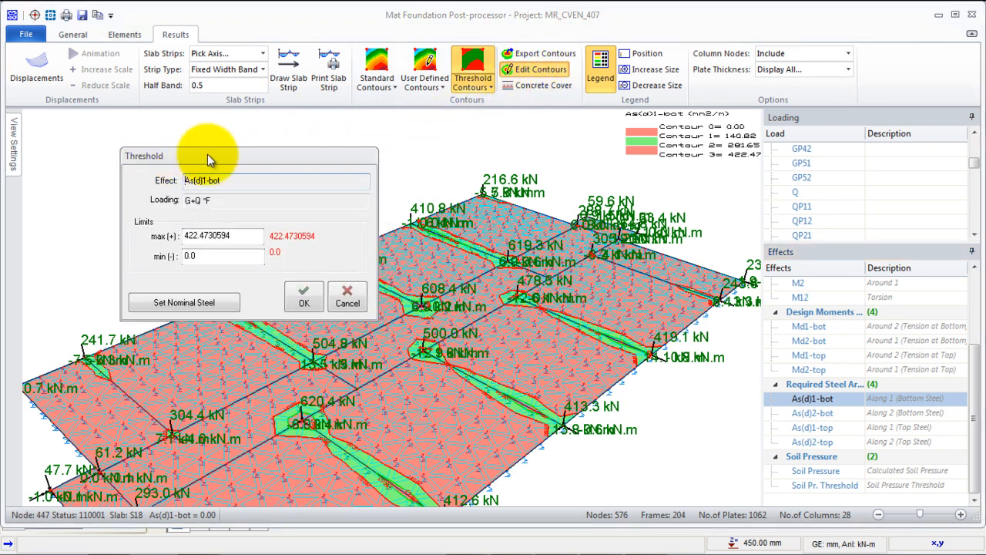
drag(207, 157, 212, 133)
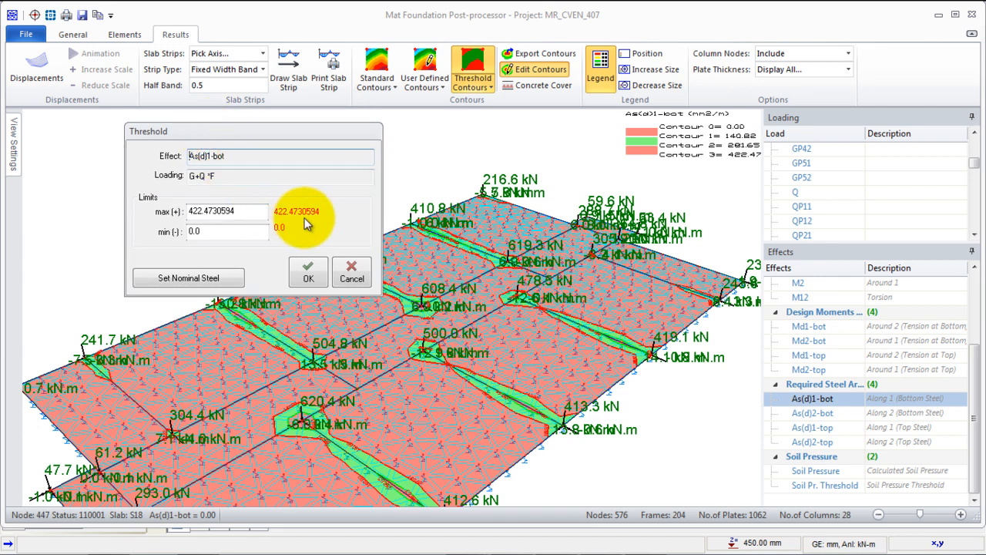
click(200, 211)
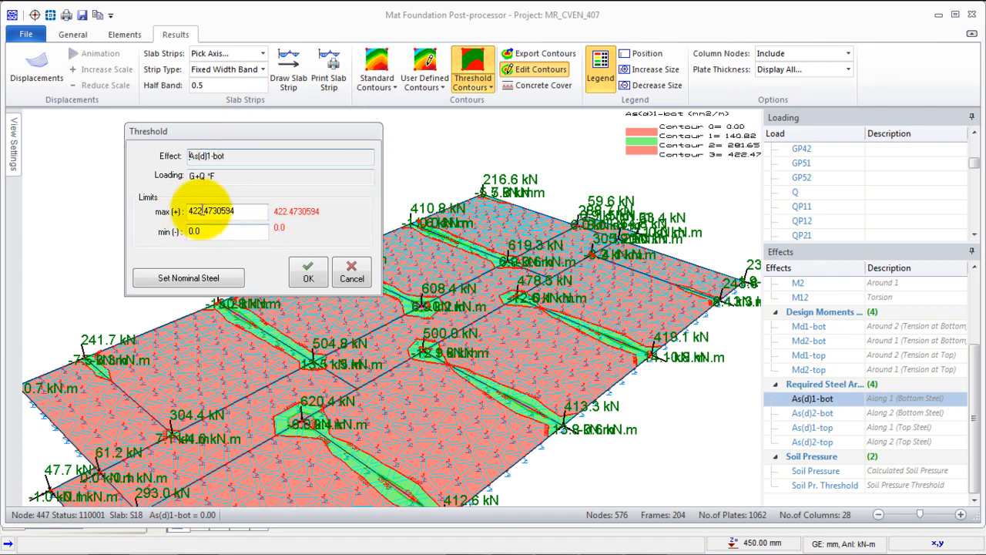
click(188, 281)
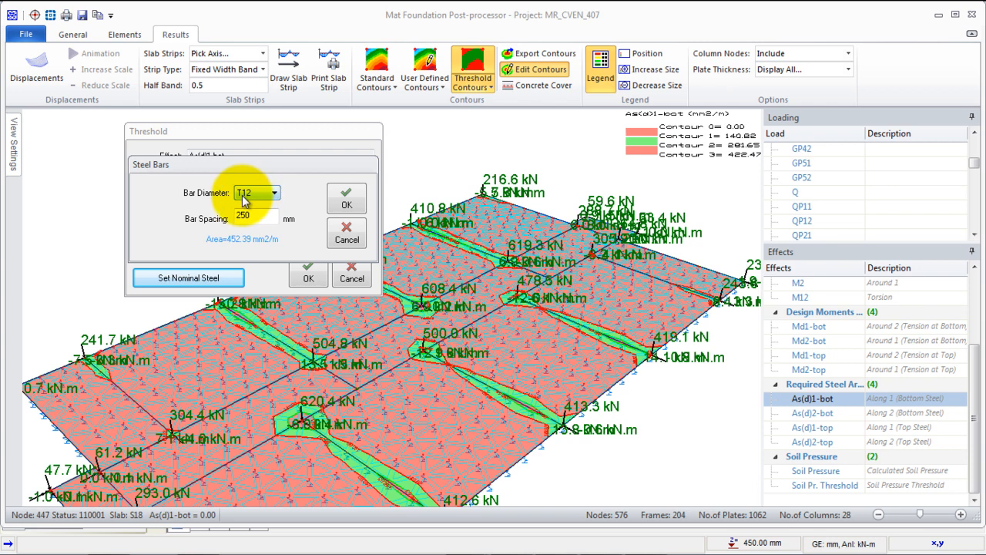
drag(253, 216, 230, 217)
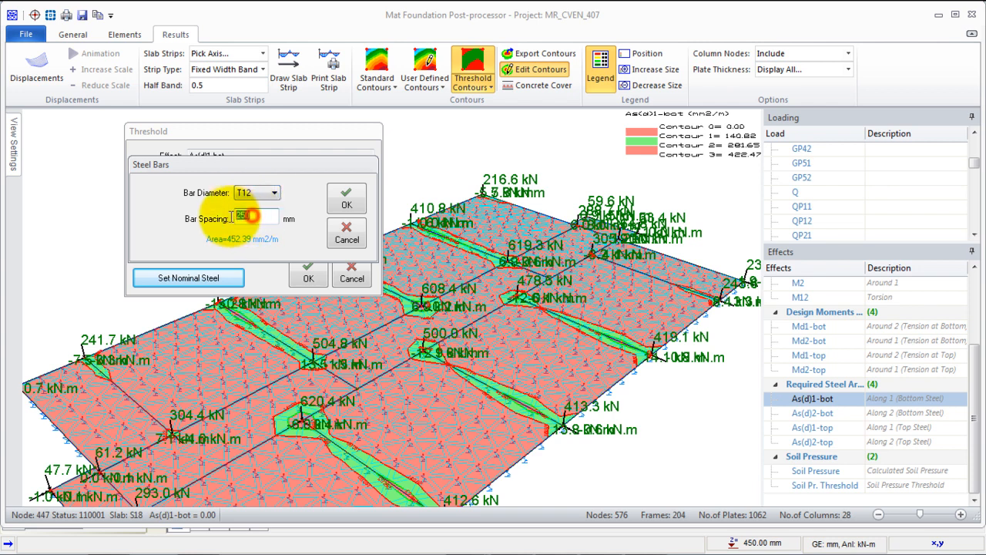
text(150)
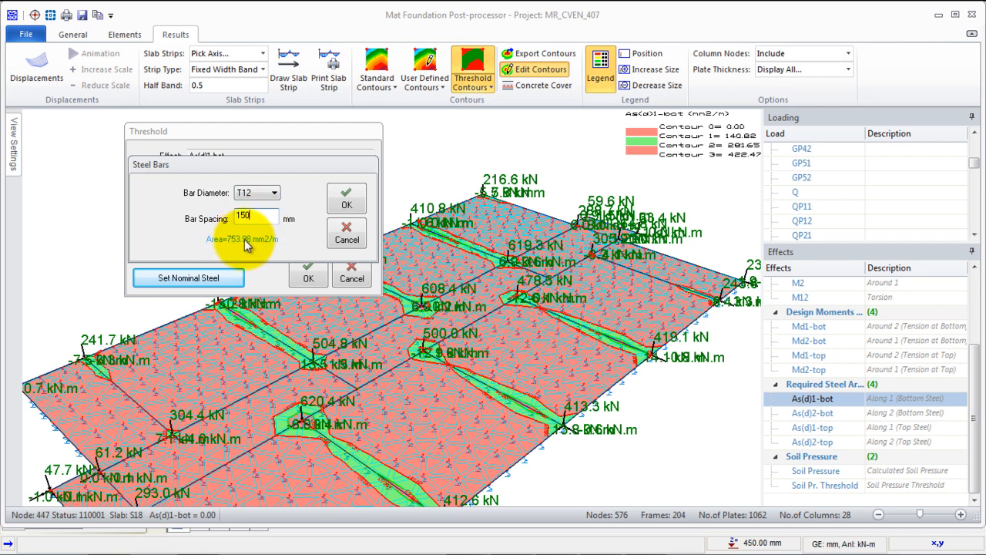
click(347, 205)
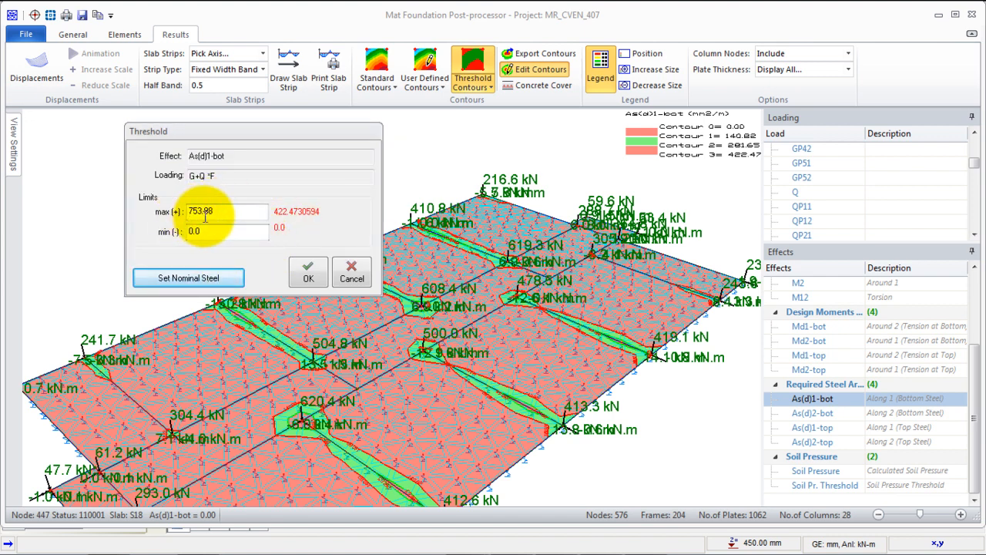
click(314, 273)
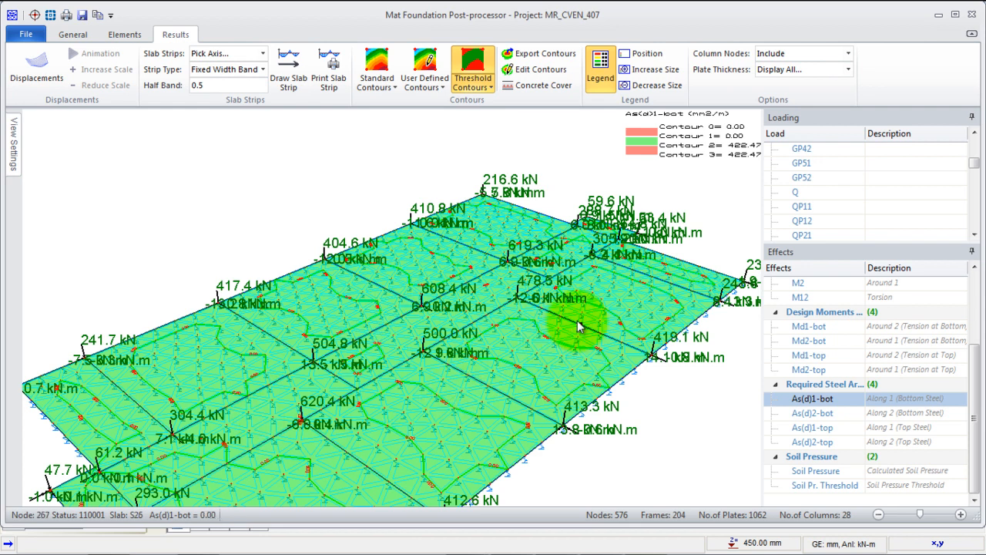
- Set the upper threshold of the As(d)1-bot contours from nominal steel of T12 bars at 200 mm spacing
mouse_move(456, 369)
middle_down()
mouse_move(432, 333)
mouse_move(461, 352)
middle_up()
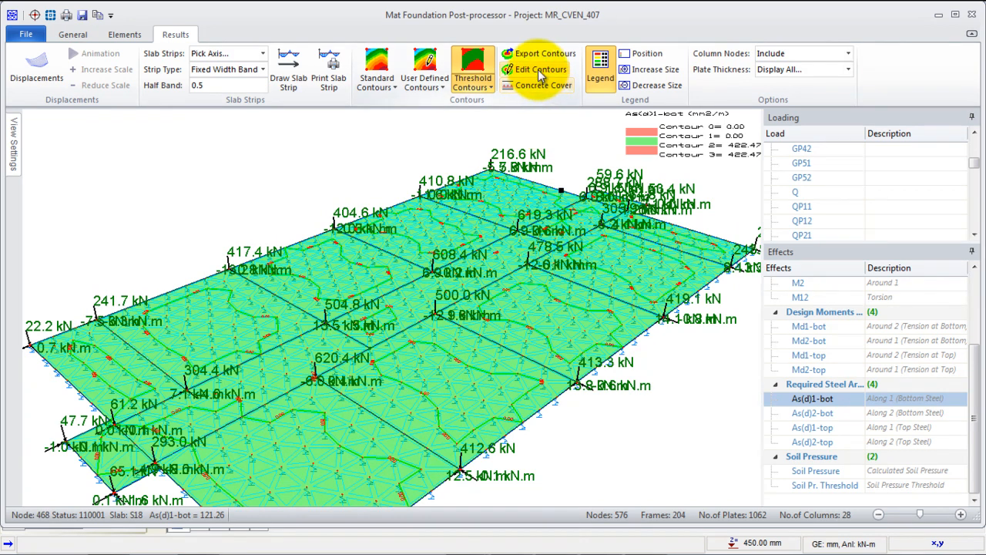
click(539, 69)
drag(259, 171, 258, 158)
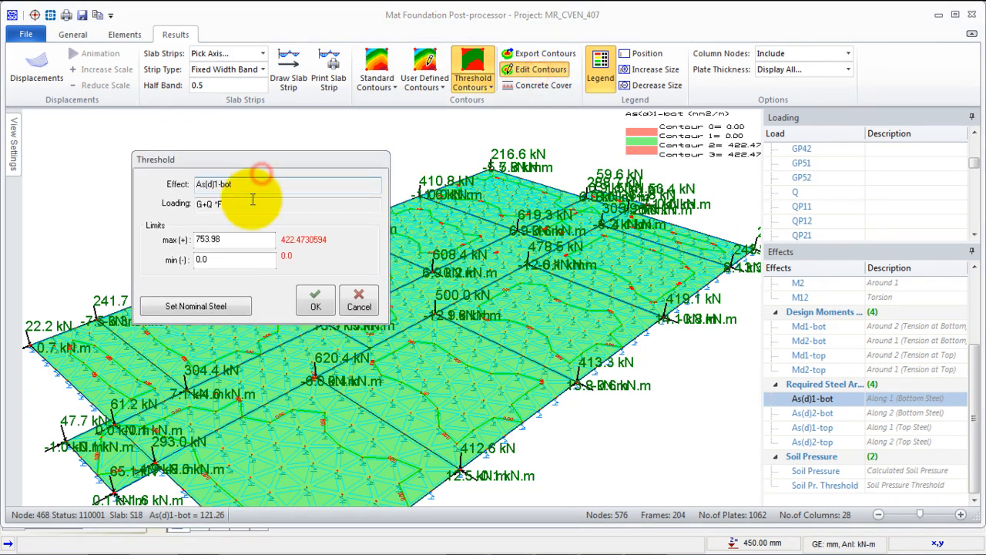
click(212, 310)
double_click(254, 244)
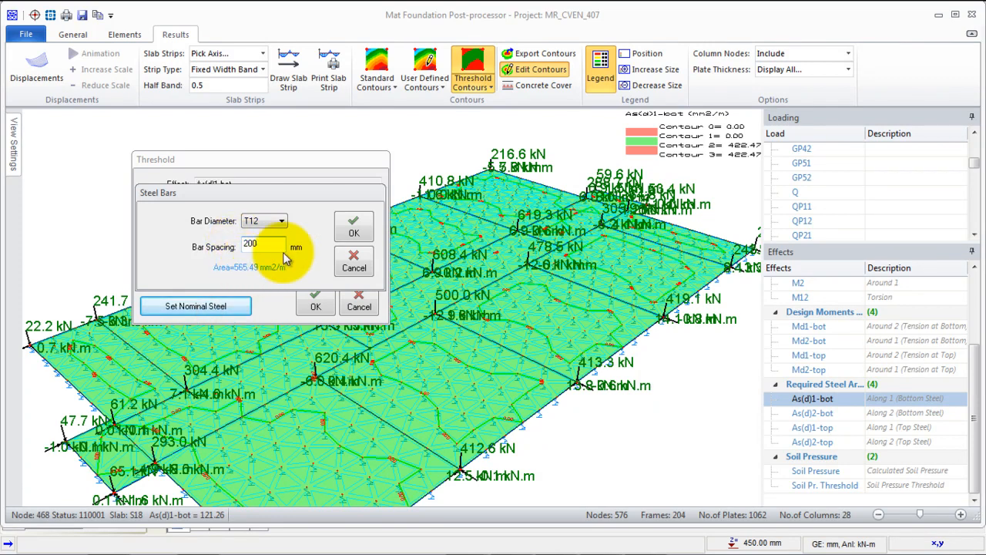
click(352, 233)
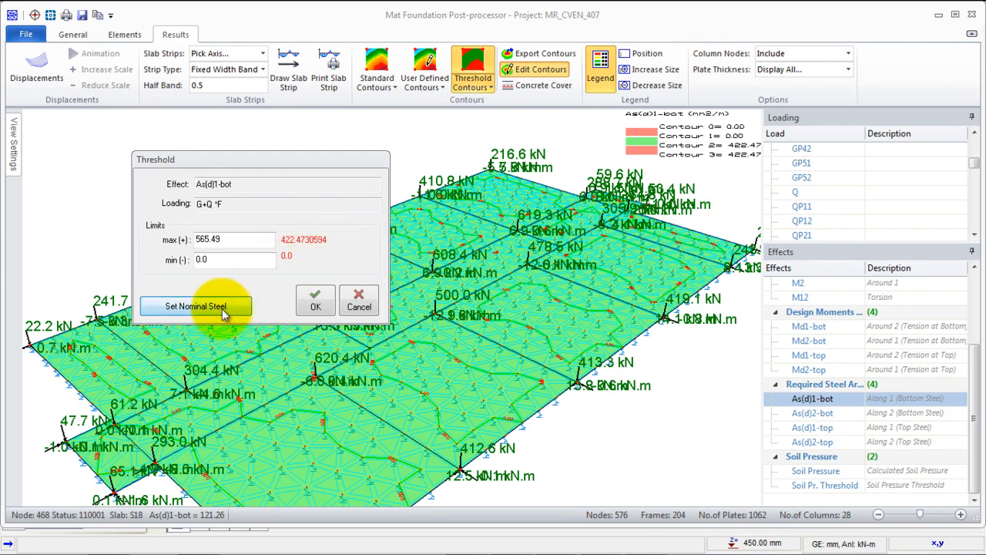
click(315, 302)
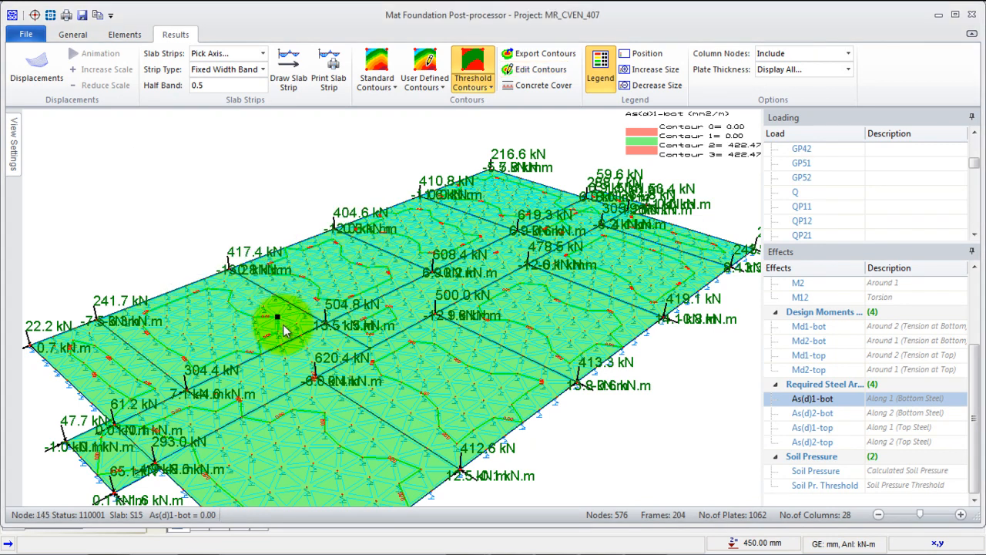
- Show the As(d)1-top contours with their upper threshold set from nominal steel of T12 bars at 200 mm spacing
middle_drag(491, 260, 441, 253)
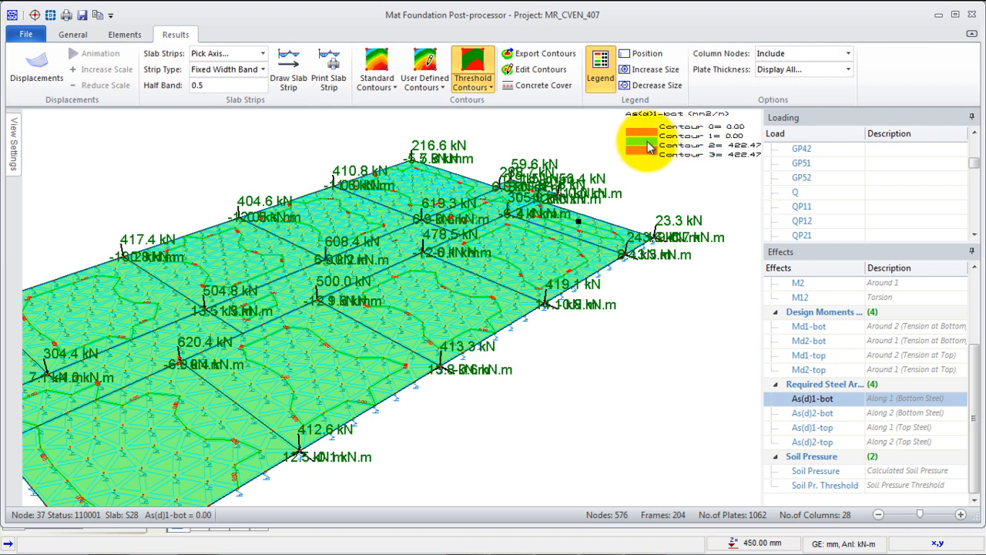
middle_drag(449, 296, 511, 278)
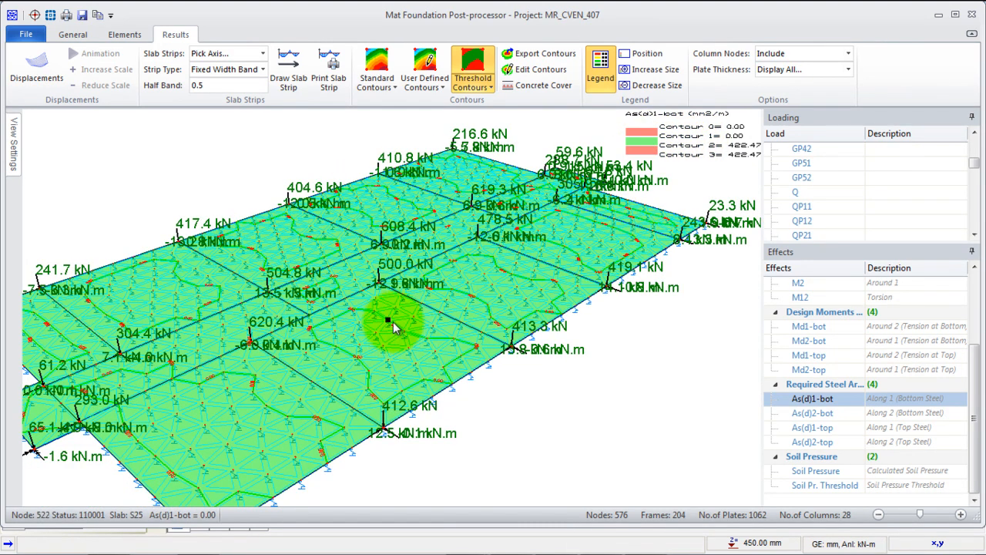
scroll(393, 328, down, 1)
middle_drag(342, 341, 343, 324)
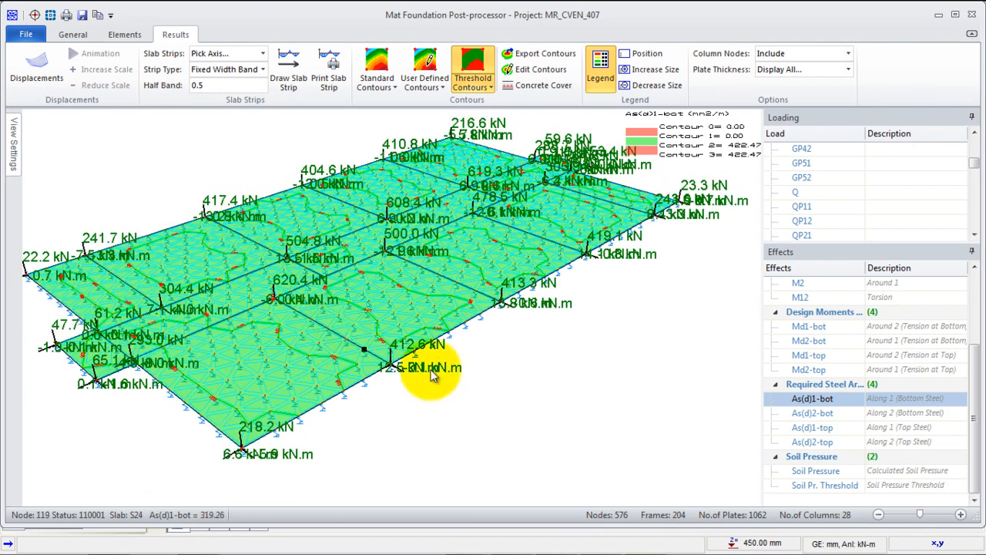
click(806, 428)
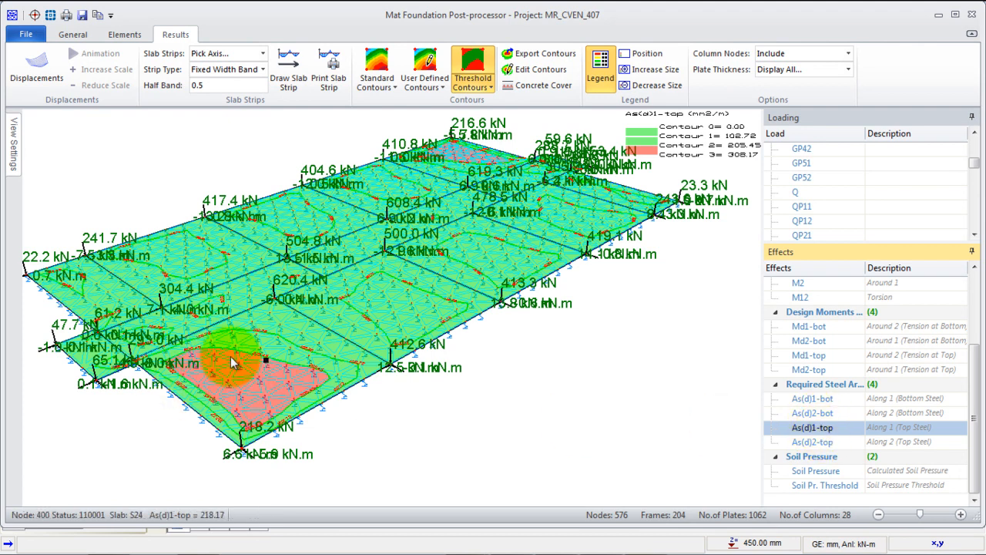
click(542, 70)
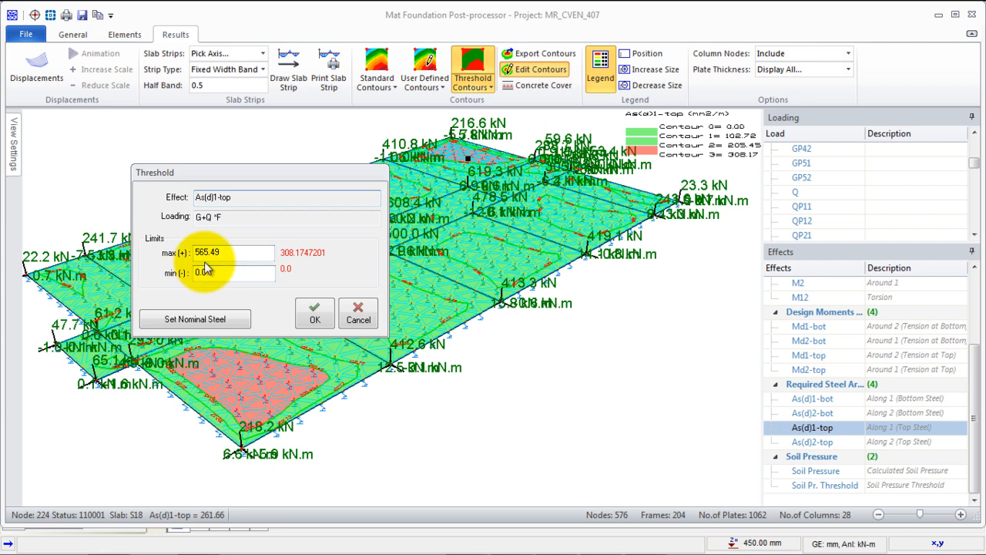
click(197, 319)
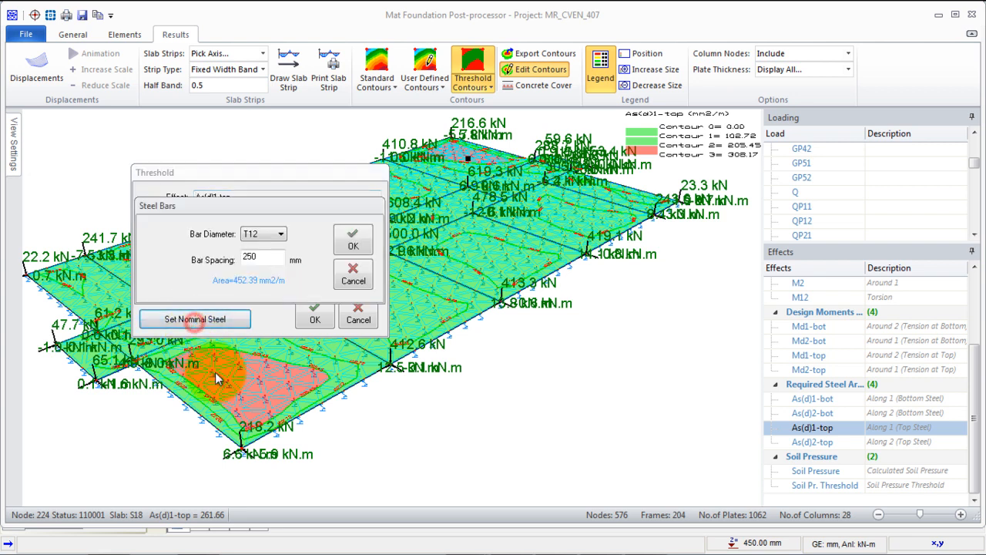
double_click(259, 259)
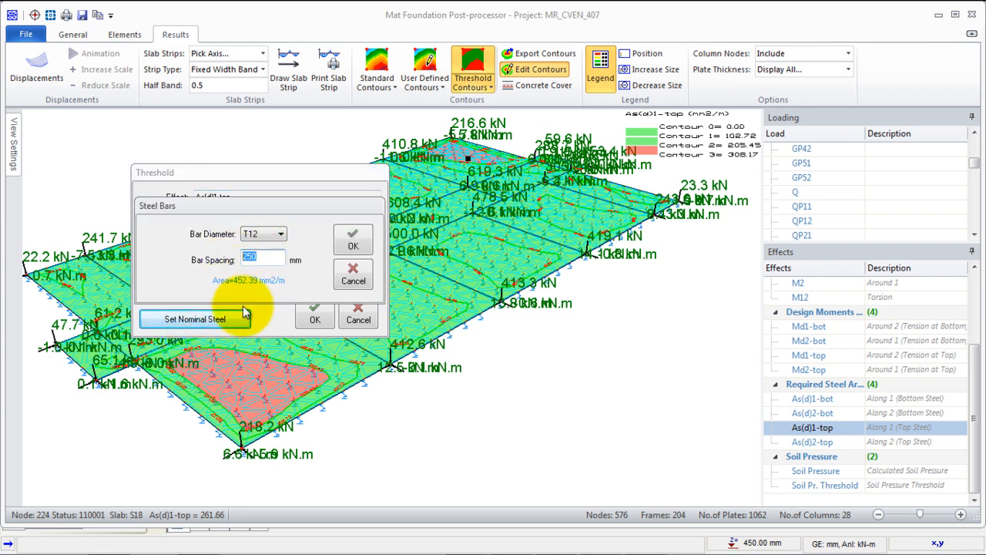
text(200)
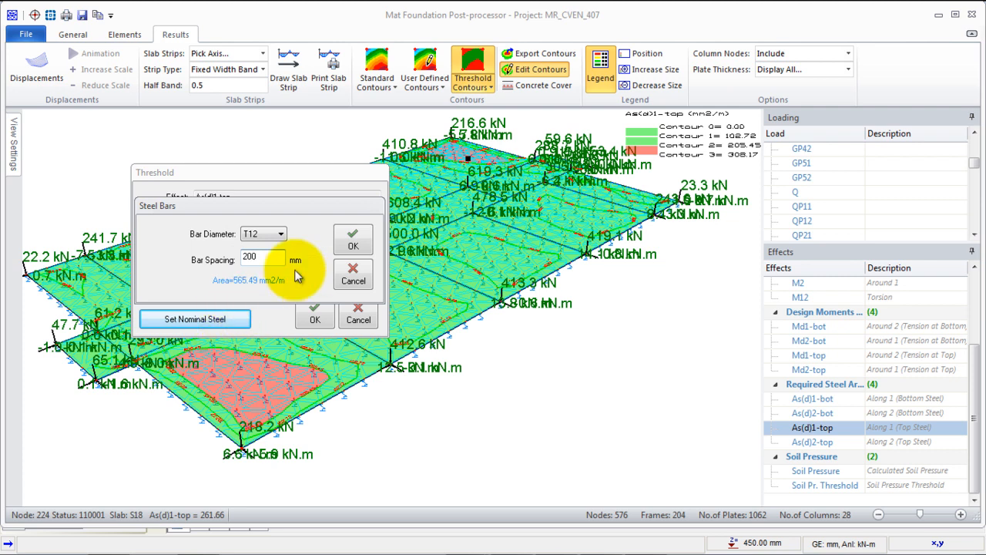
click(353, 239)
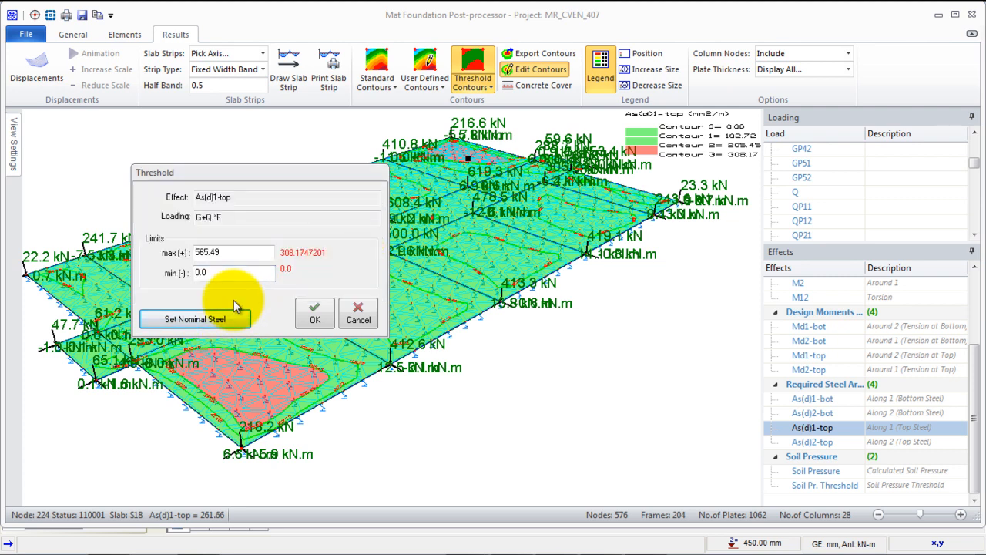
click(315, 314)
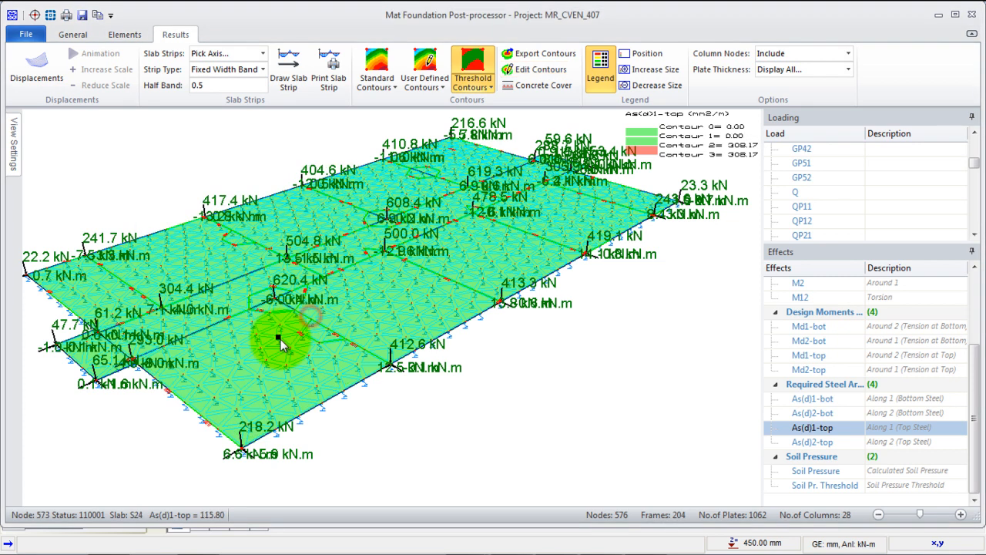
- Return to the As(d)1-bot contours and set their upper threshold from T12 nominal bars spaced at 150 mm
click(817, 399)
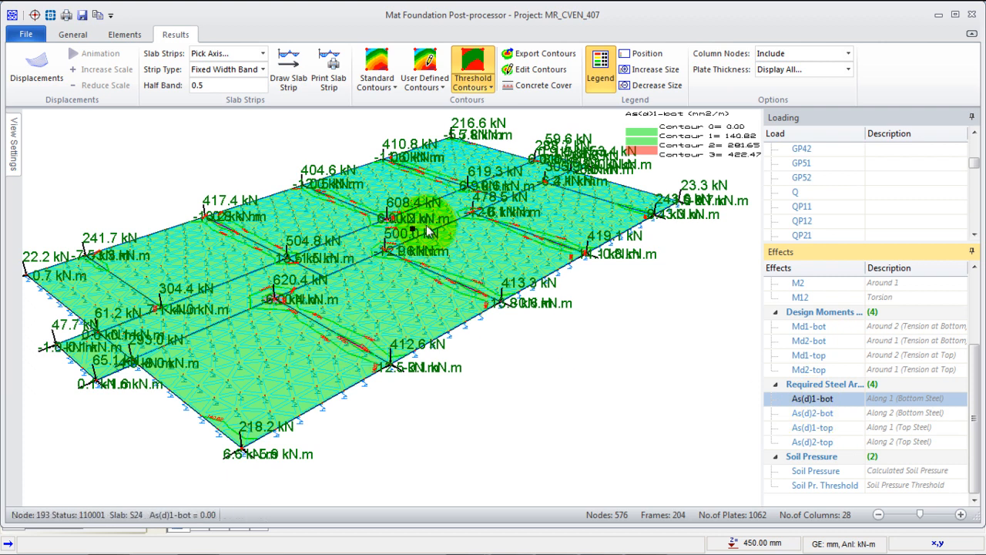
click(542, 69)
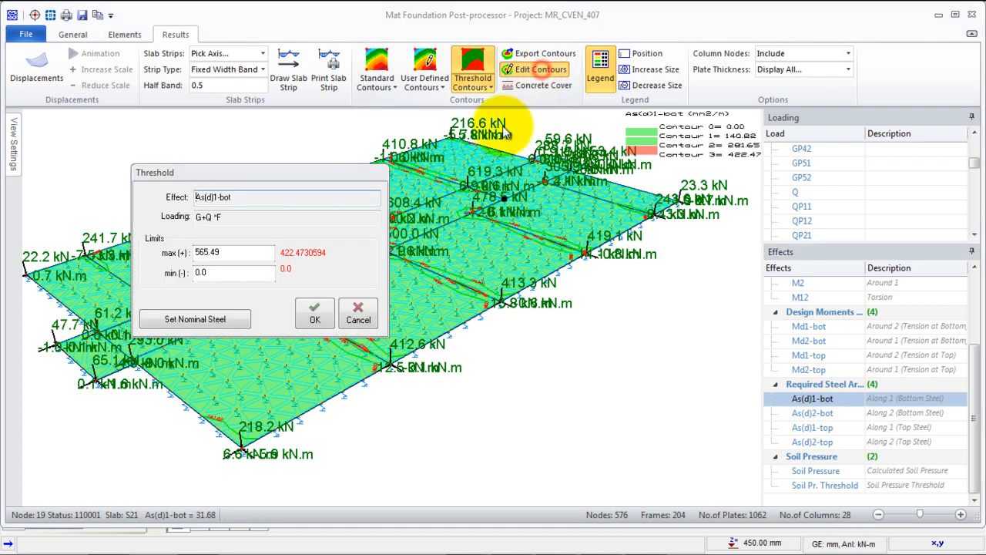
drag(304, 168, 302, 160)
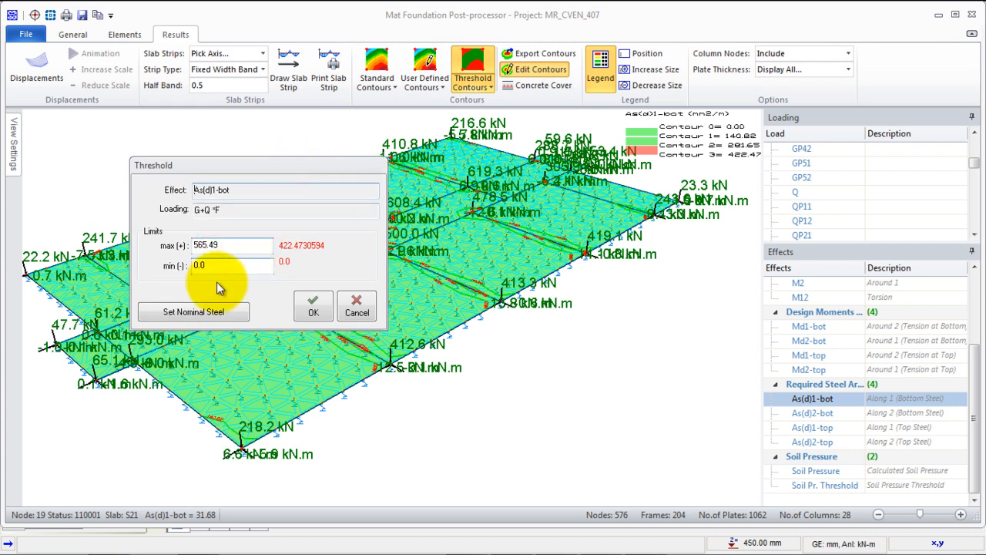
click(206, 315)
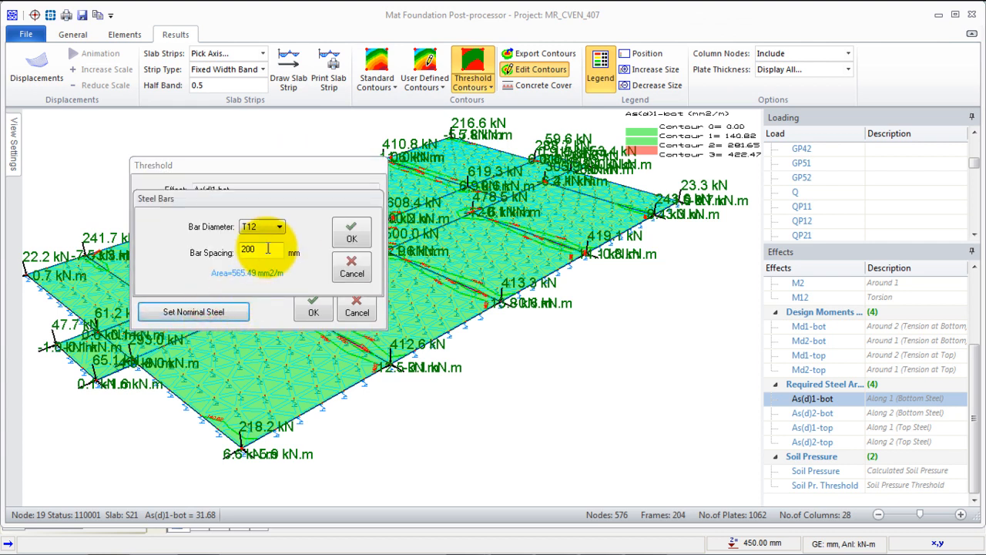
double_click(265, 248)
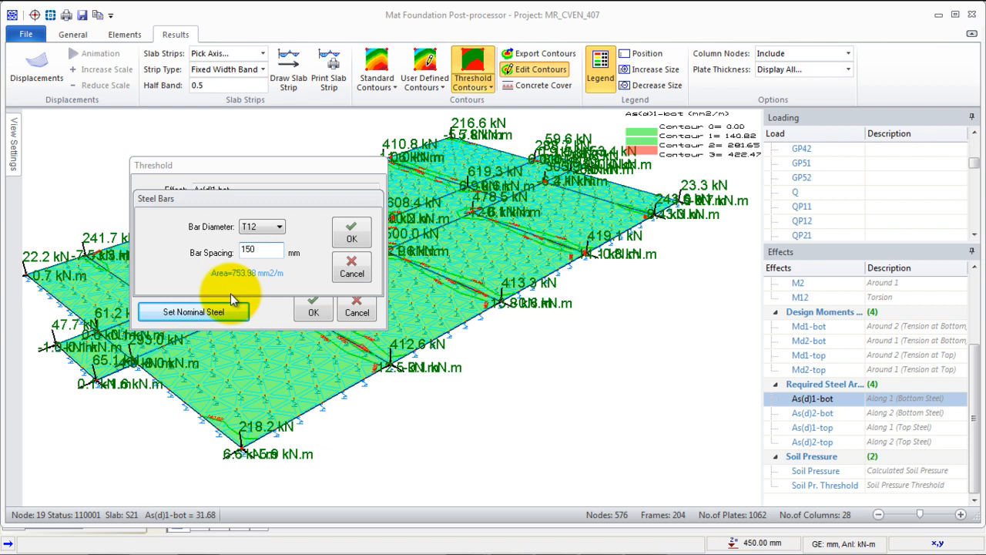
click(351, 233)
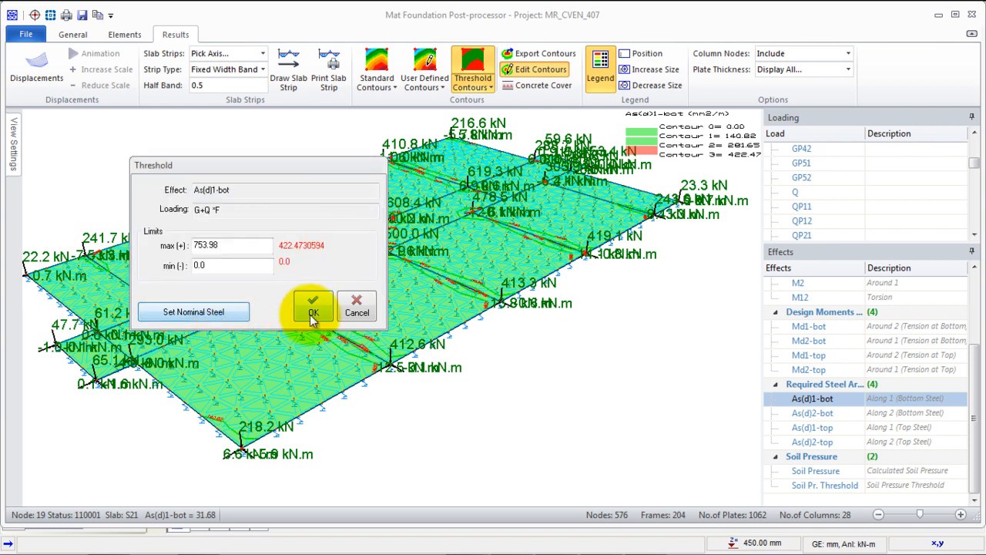
click(312, 319)
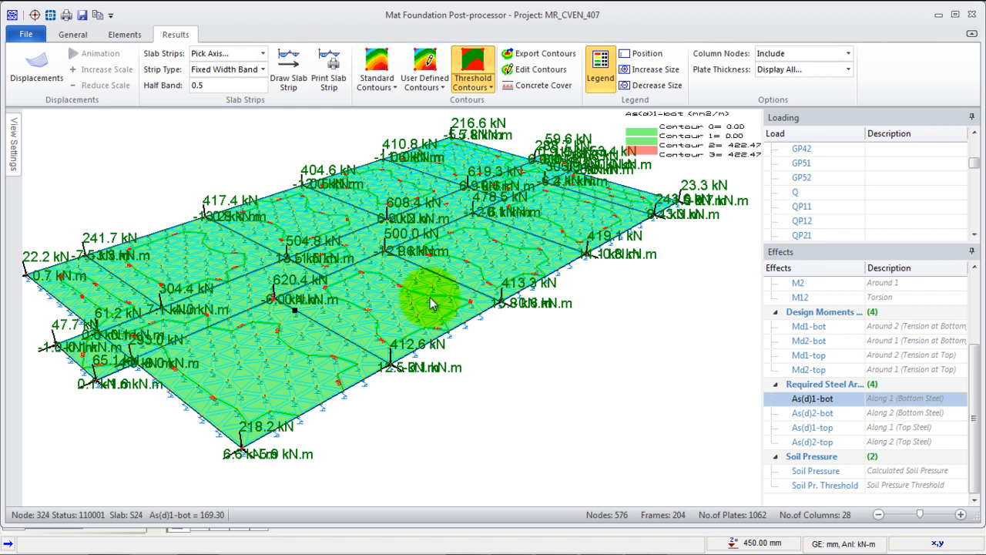
- Display the As(d)2-top contours and set their upper threshold from nominal steel of T12 bars at 200 mm spacing
click(817, 440)
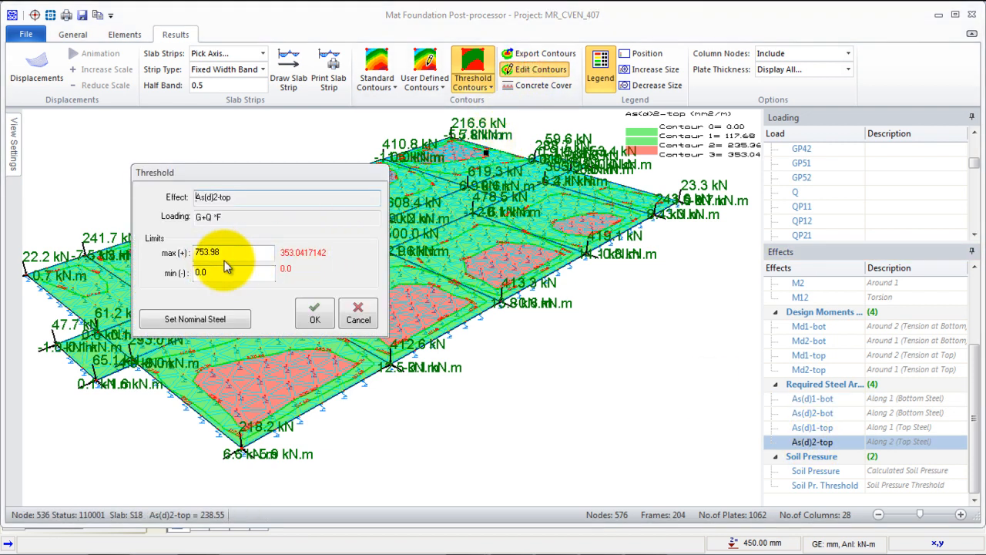
click(213, 316)
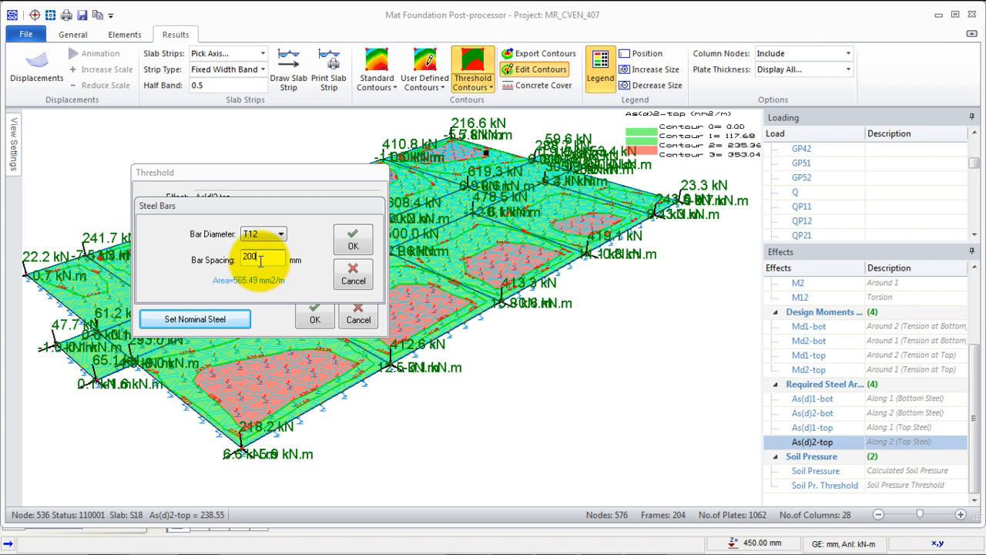
click(352, 239)
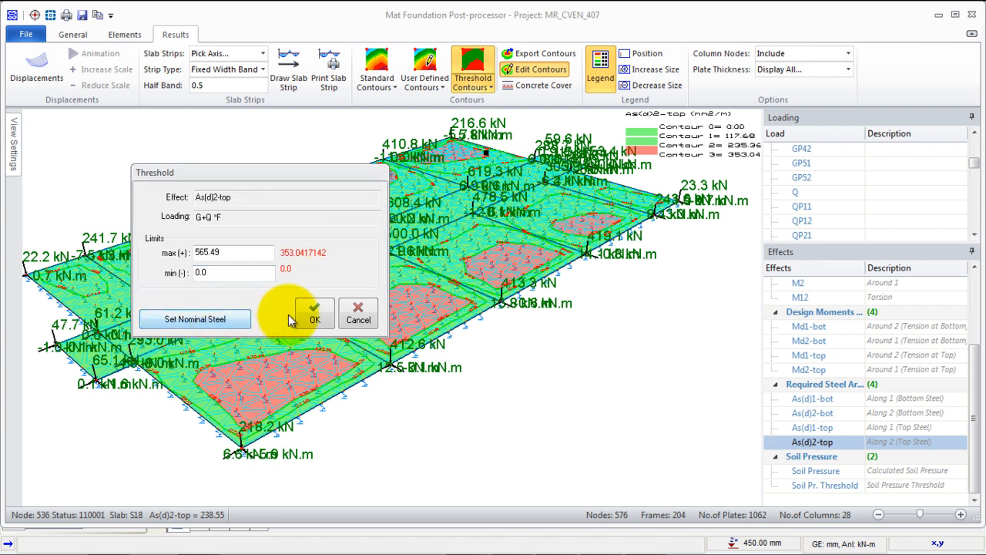
click(313, 314)
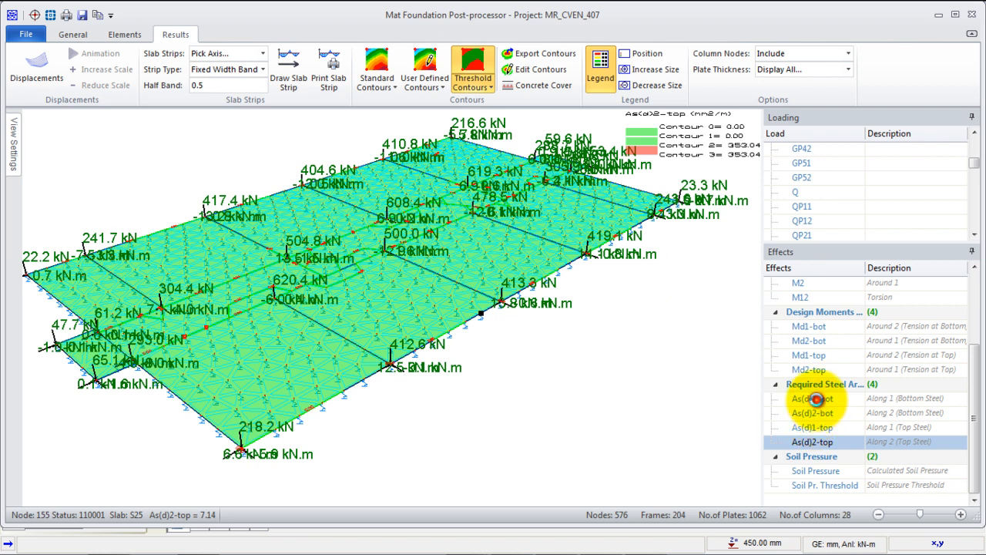
- Show the As(d)1-bot contours again and reapply the threshold for nominal T12 bars at 150 mm spacing
click(816, 398)
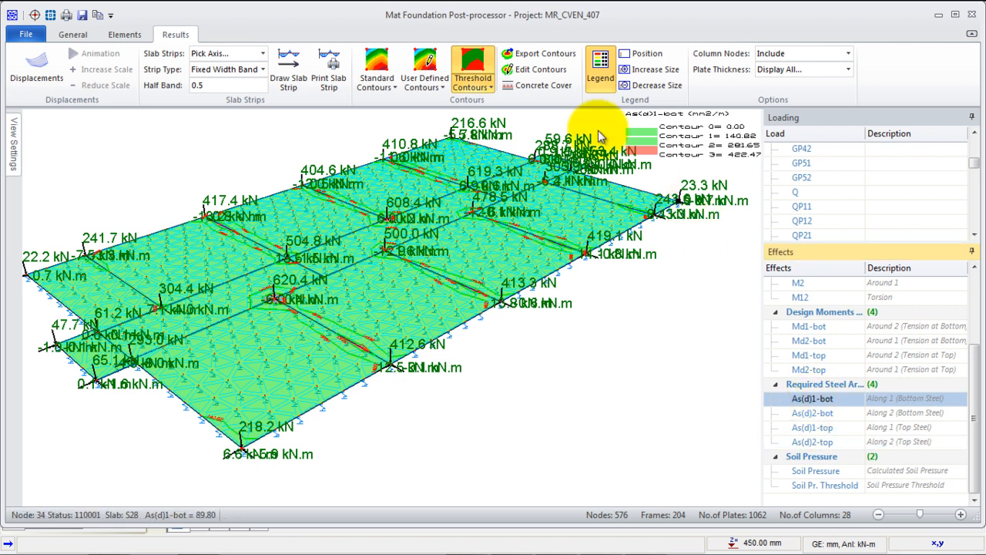
click(539, 70)
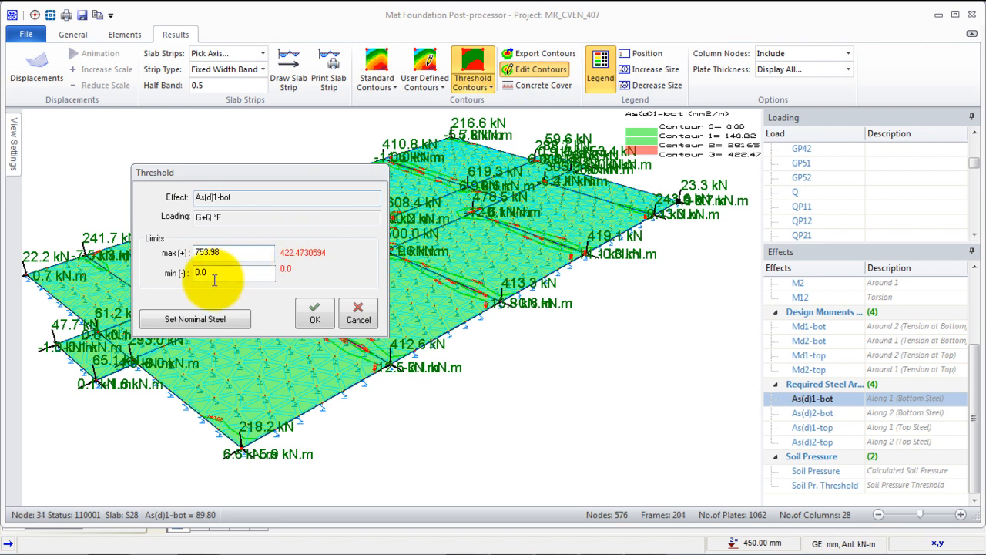
click(198, 321)
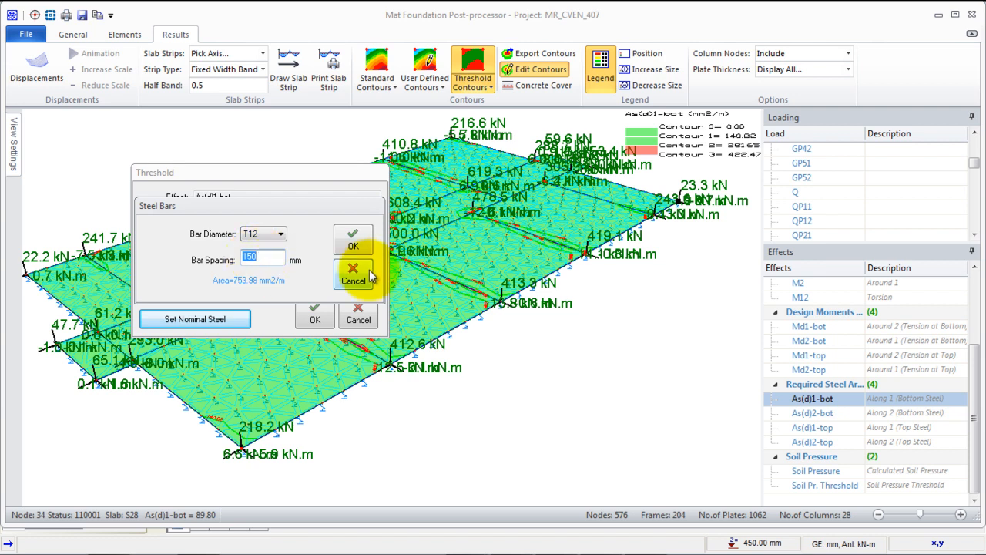
click(352, 239)
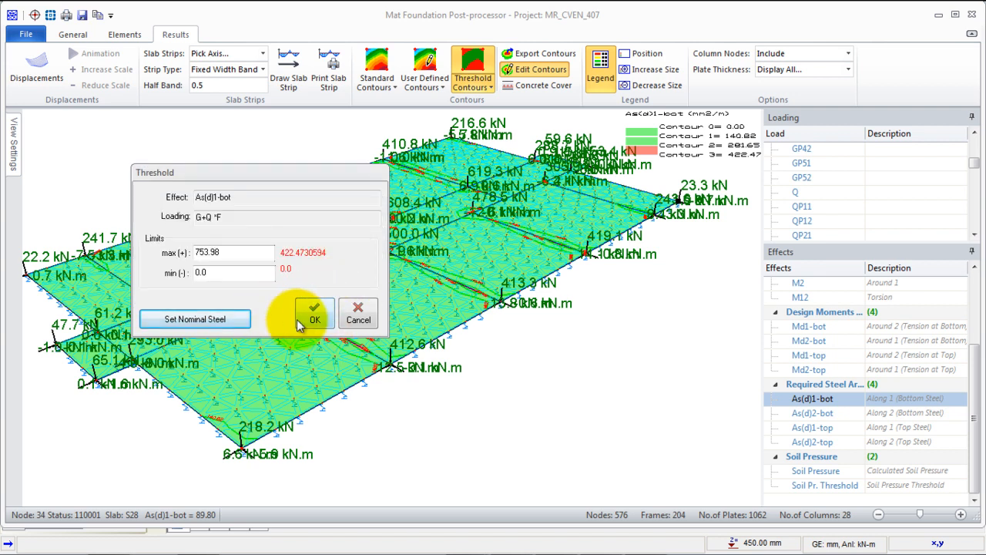
click(314, 312)
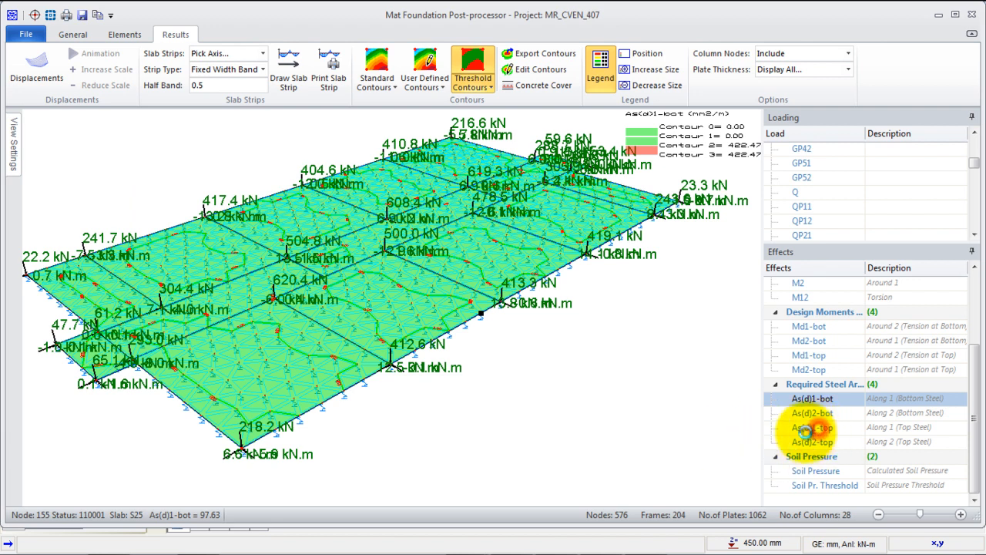
- Show the As(d)1-top contours and set their upper threshold from nominal steel of T12 bars at 150 mm spacing
click(812, 428)
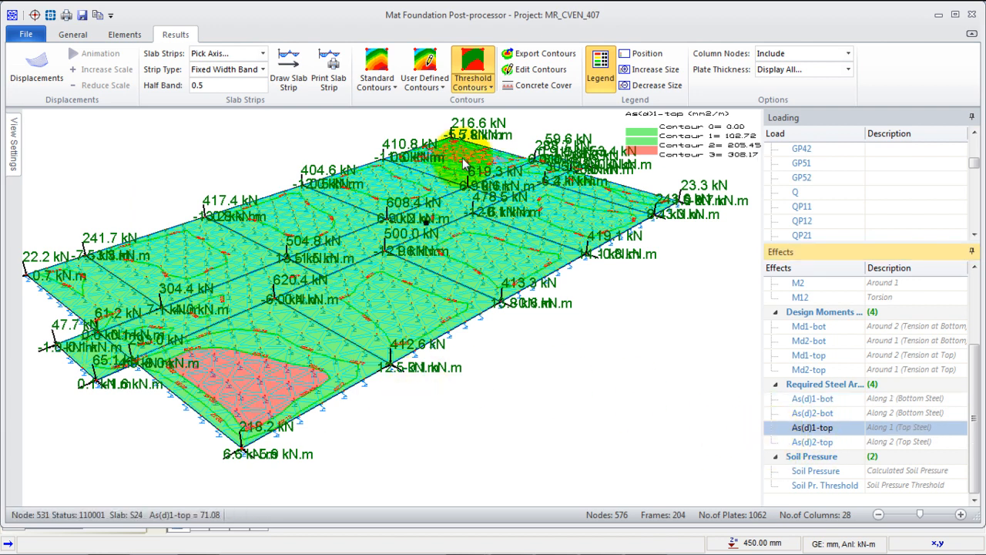
click(532, 69)
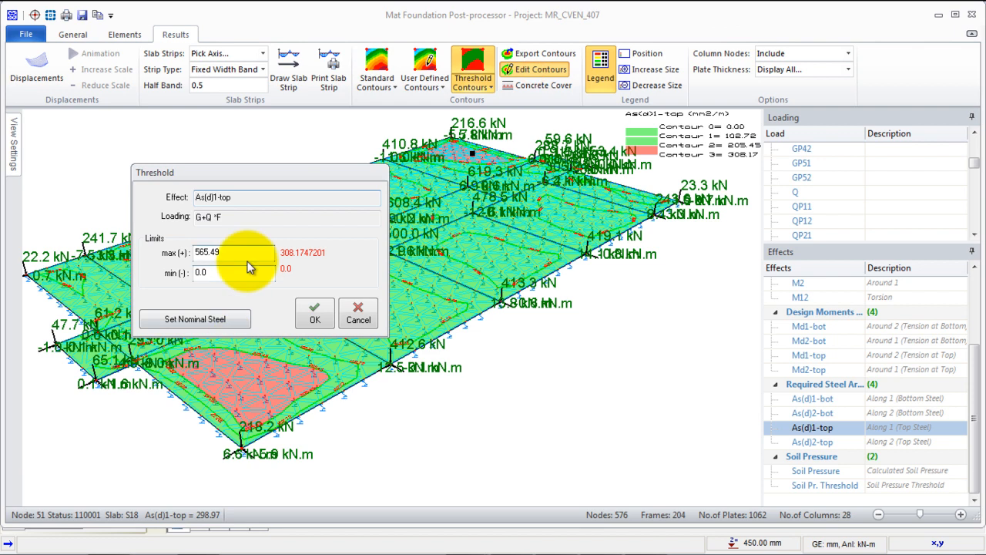
click(206, 319)
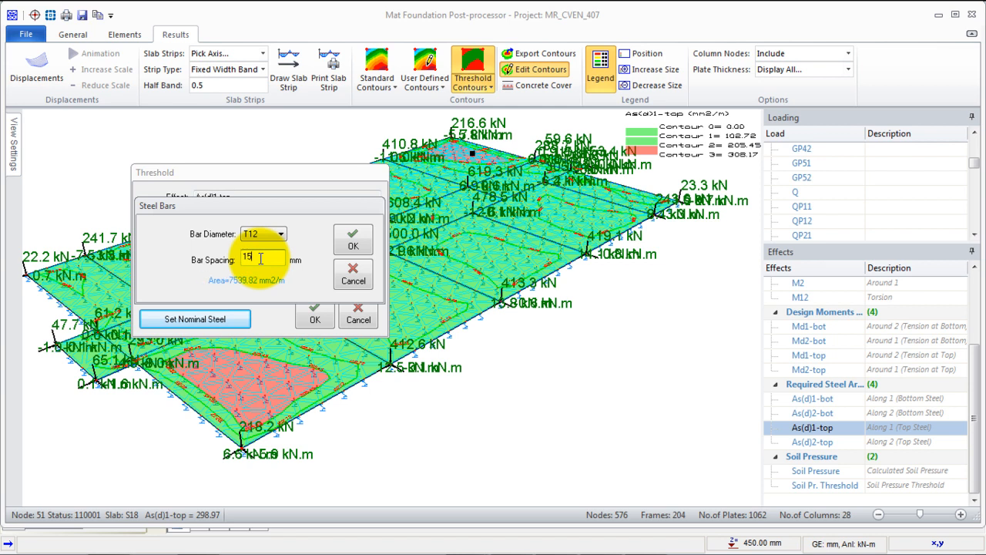
text(150)
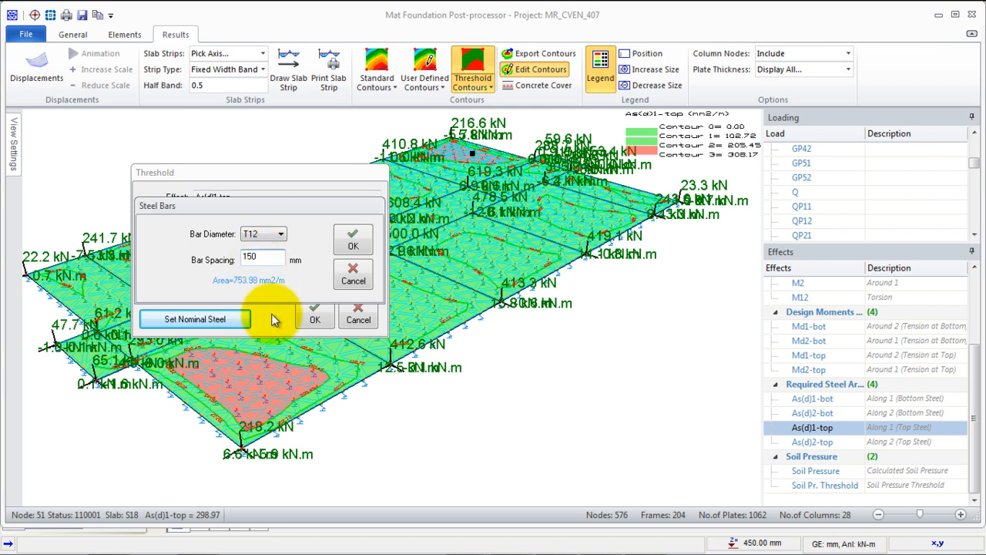
click(351, 240)
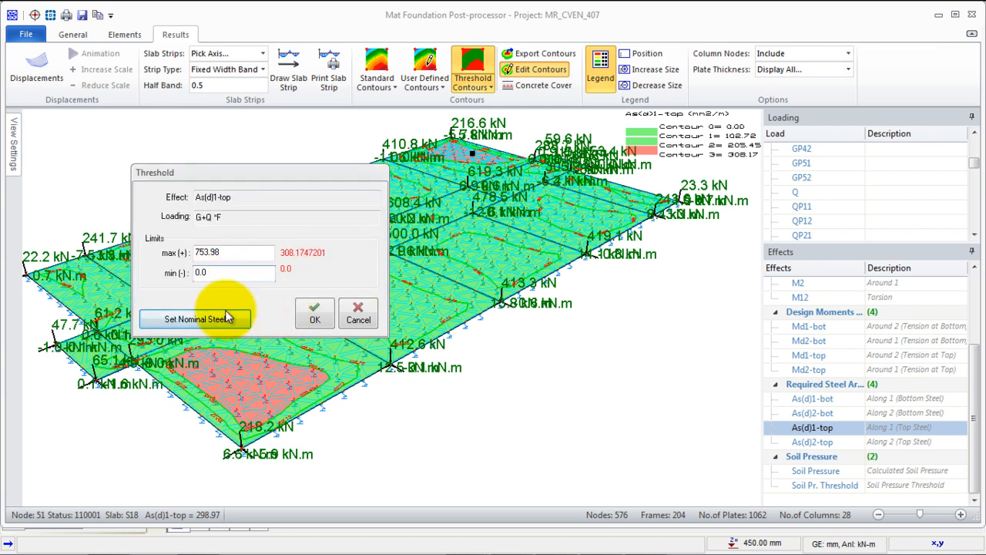
click(315, 312)
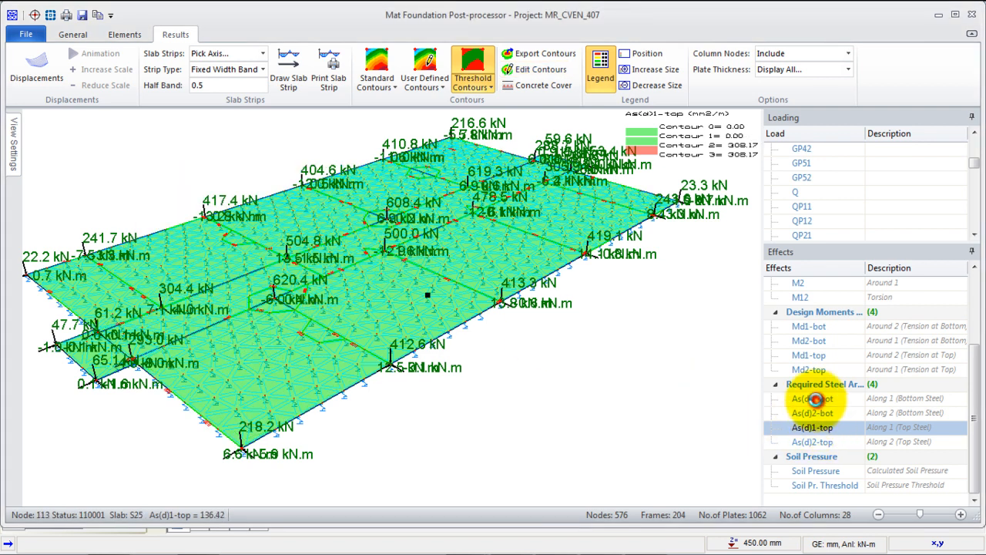
- View the As(d)1-bot contours, then display As(d)2-bot with its upper threshold set from T12 nominal bars at 200 mm spacing
click(816, 399)
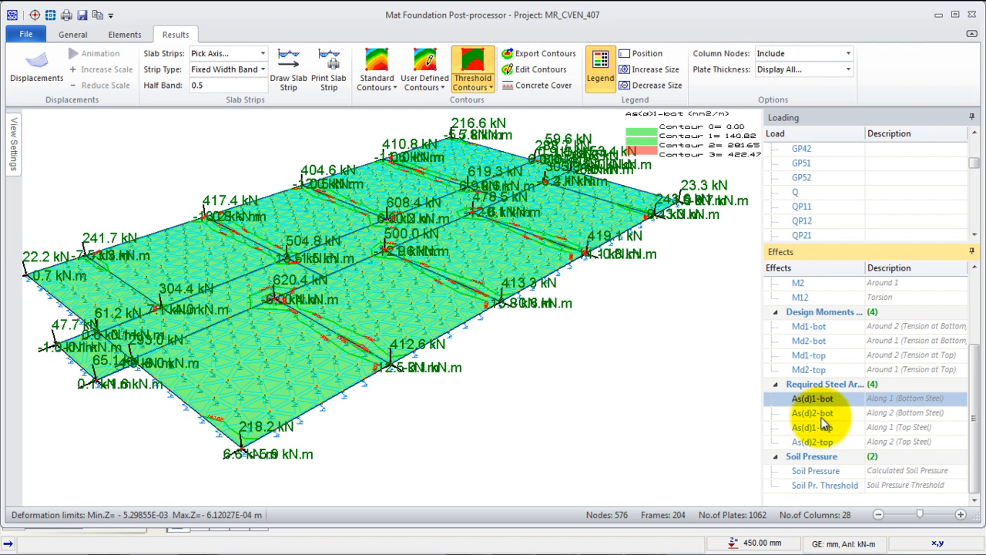
click(820, 413)
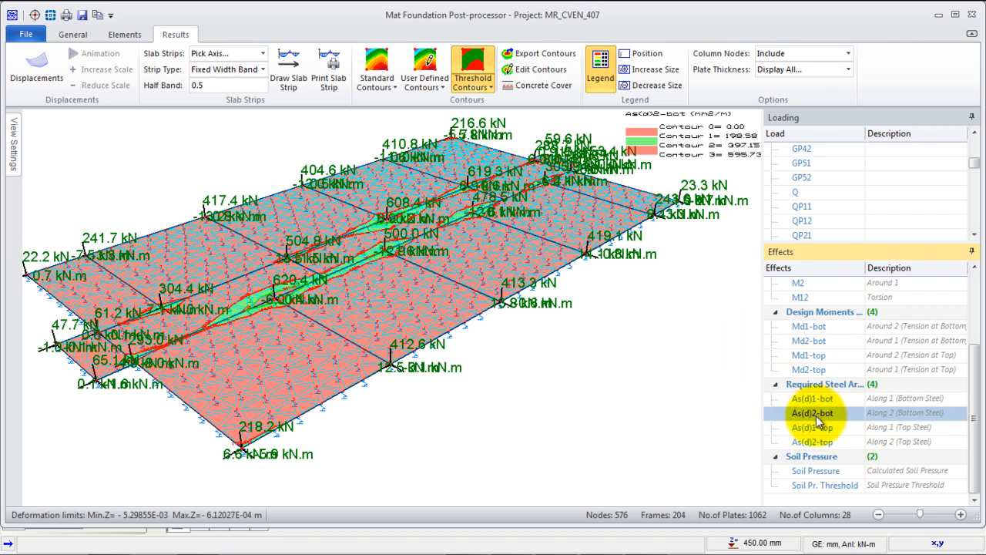
click(540, 70)
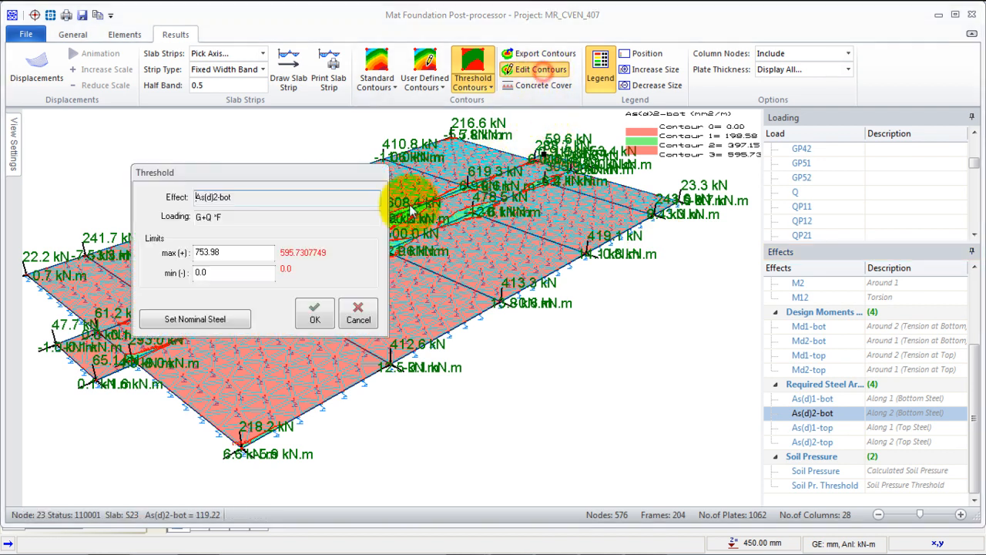
click(204, 320)
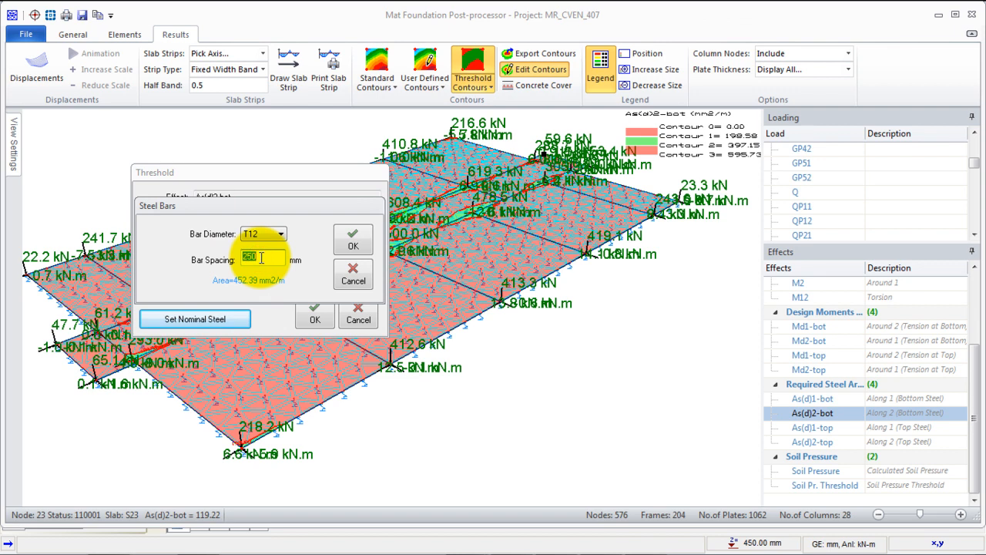
text(200)
click(353, 239)
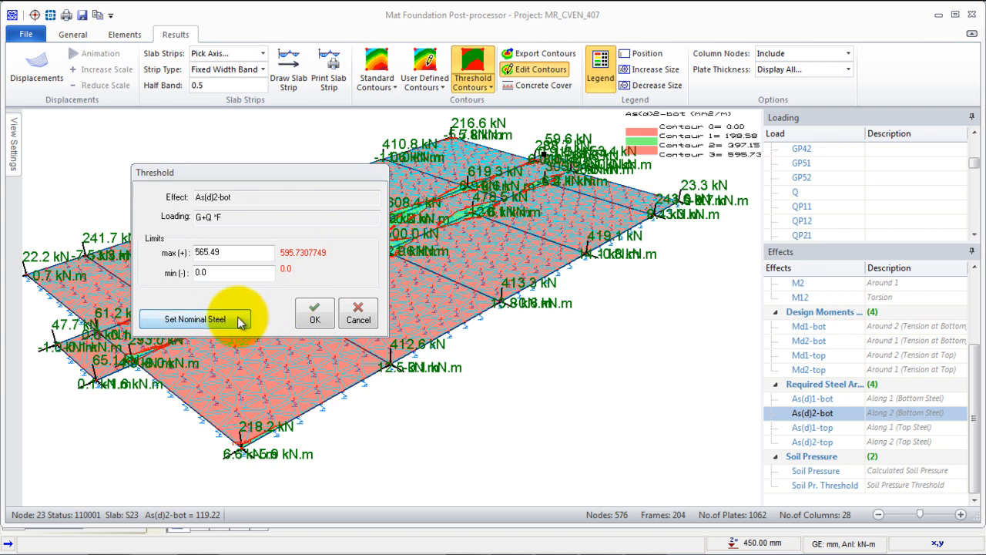
click(316, 317)
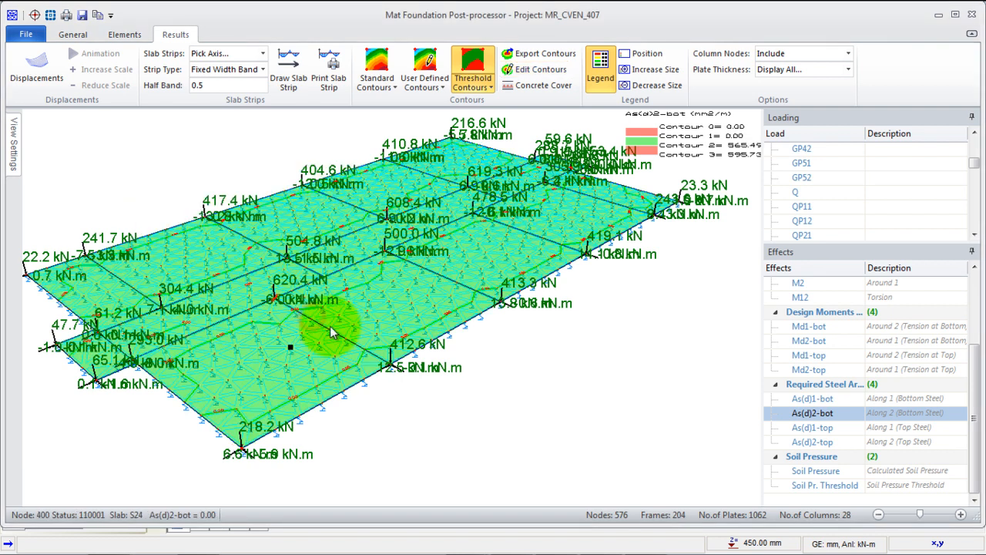
- Display the As(d)2-top contours and set their upper threshold from nominal T12 bars spaced at 150 mm
click(818, 399)
click(818, 439)
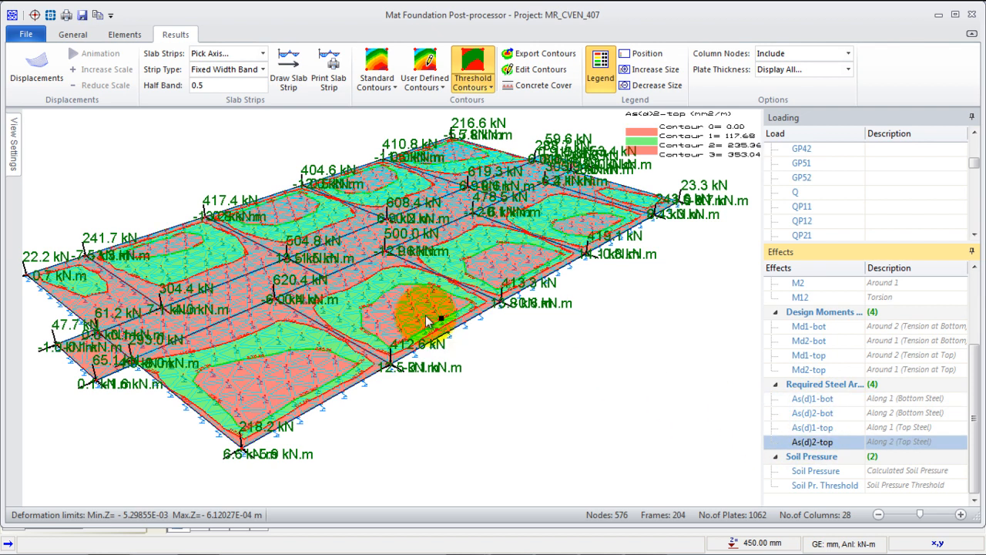
click(535, 69)
click(216, 323)
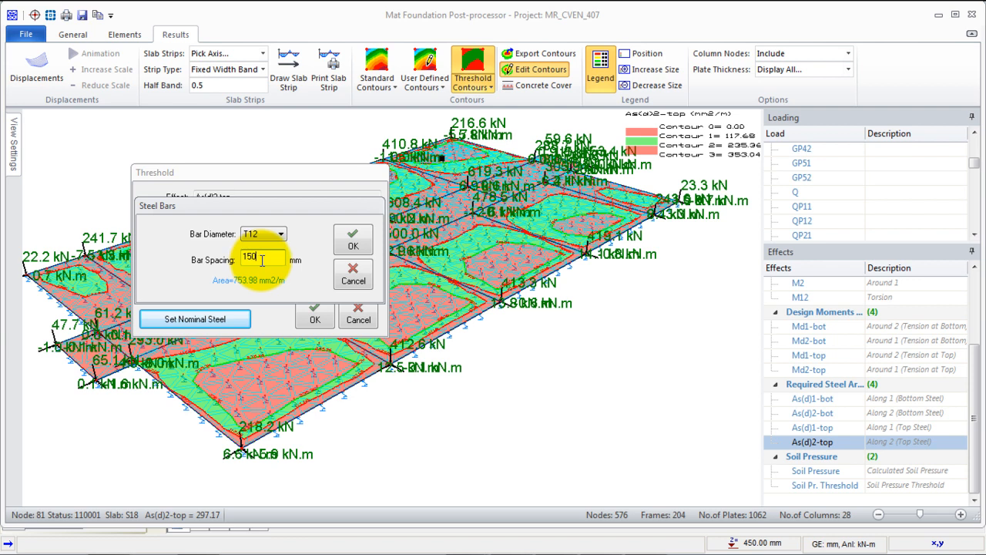
click(355, 245)
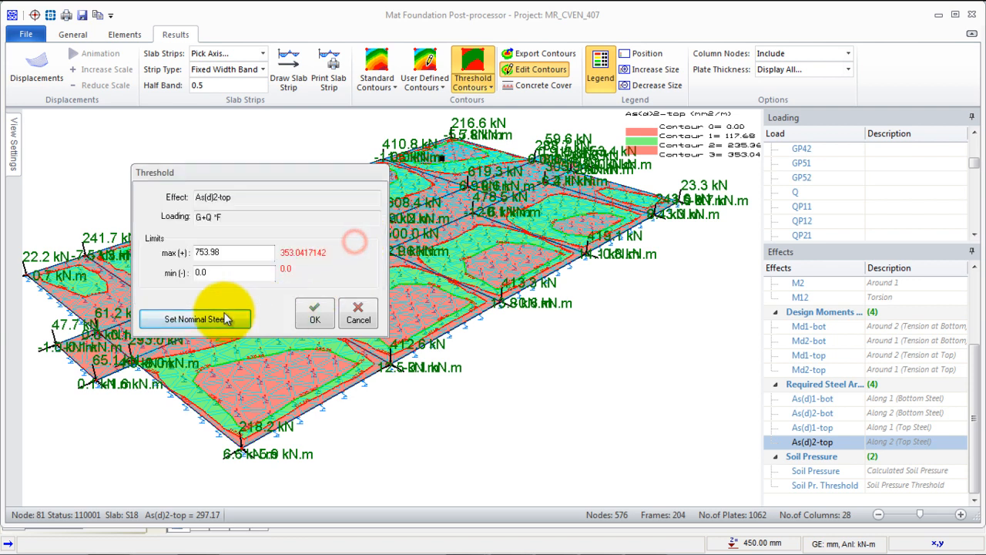
click(312, 317)
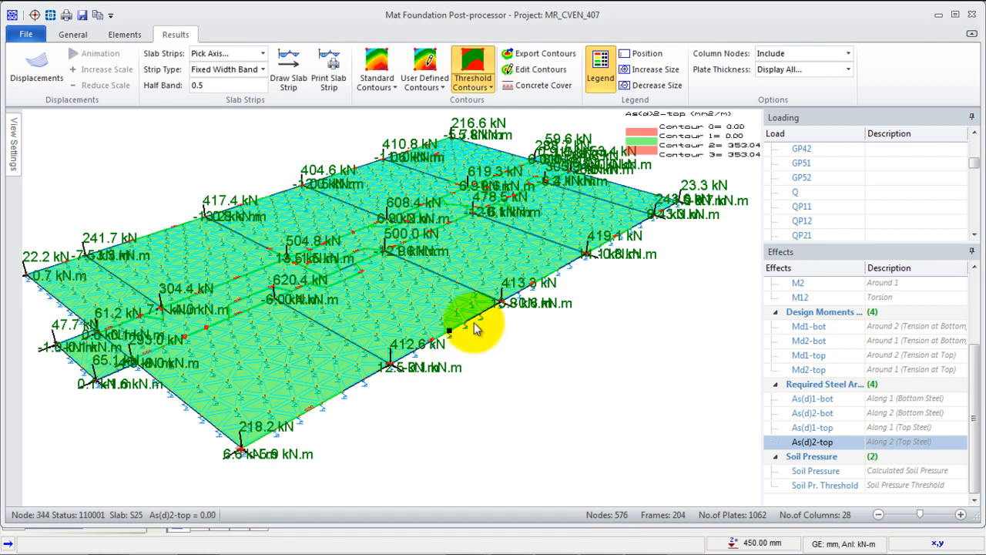
- Leave the mat foundation post-processor and transfer the foundation beam results, replacing the existing beam design results file
click(970, 17)
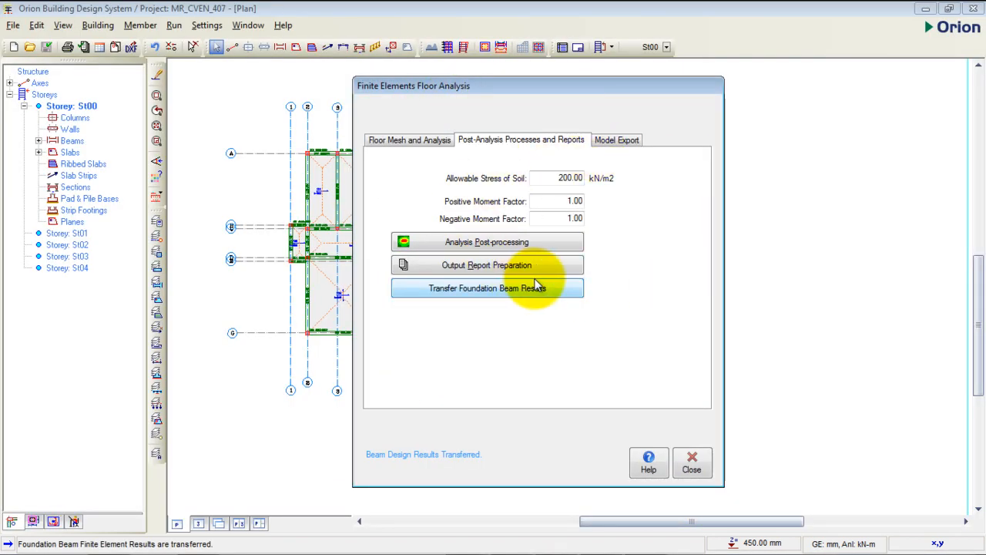
click(495, 289)
click(478, 354)
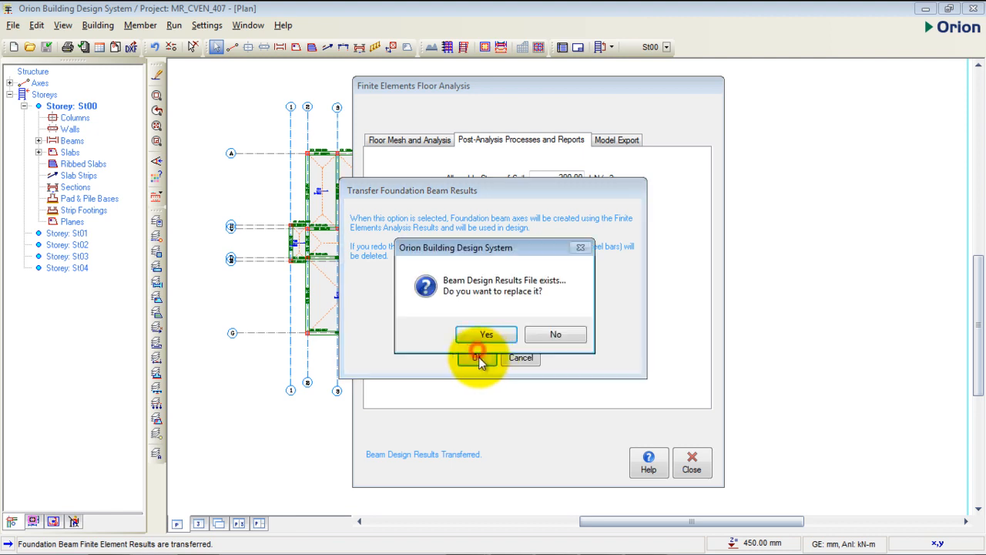
click(485, 335)
click(690, 460)
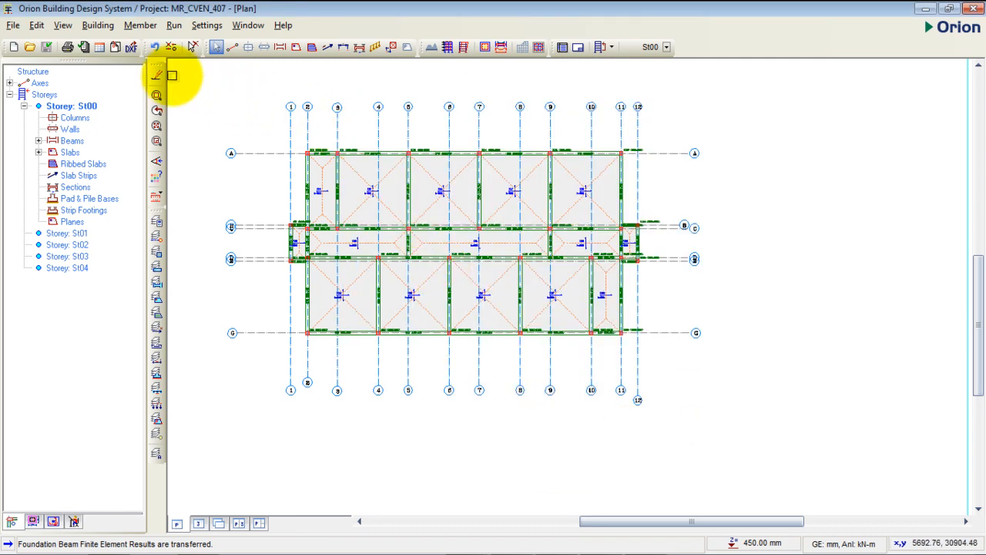
- Open section design and detailing for the foundation beams
click(174, 25)
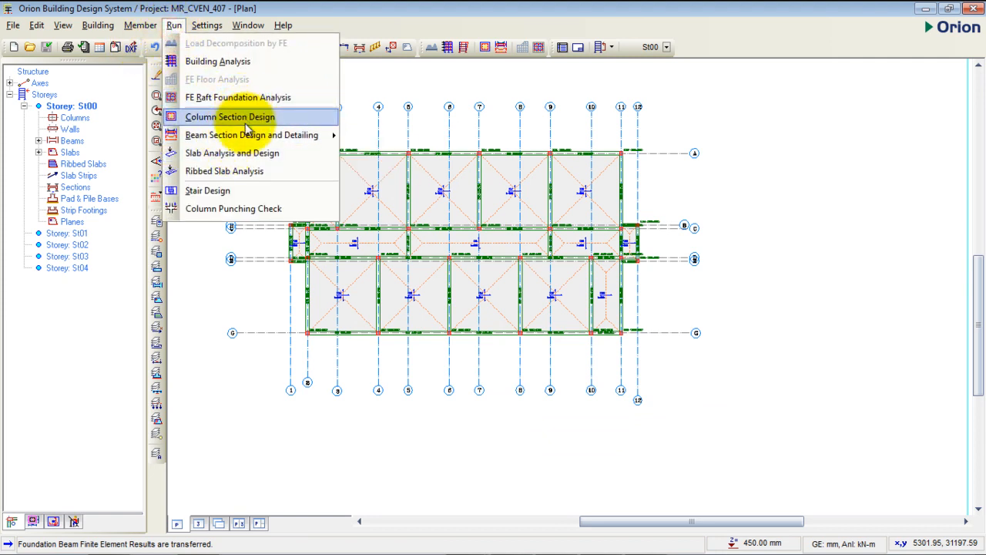
mouse_move(256, 141)
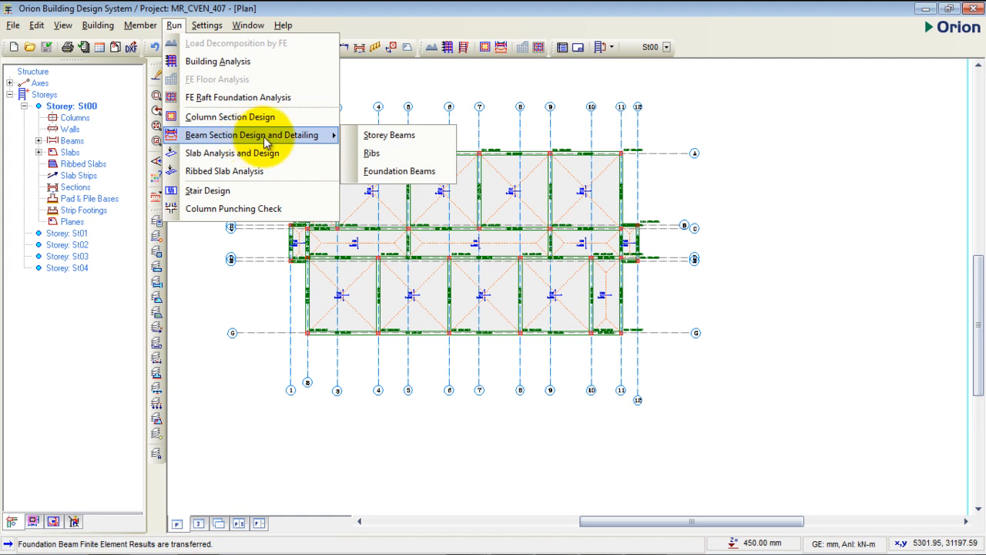
click(384, 172)
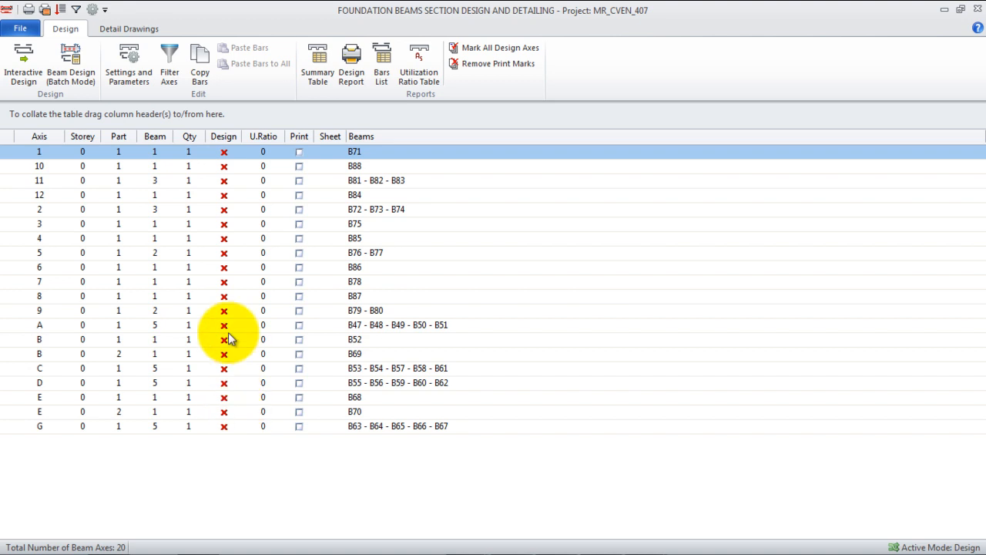
- Design the axis 1 foundation beam with 3T16 top bars, 3T16 bottom bars and 4T16 side bars, and accept the reinforcement
double_click(224, 154)
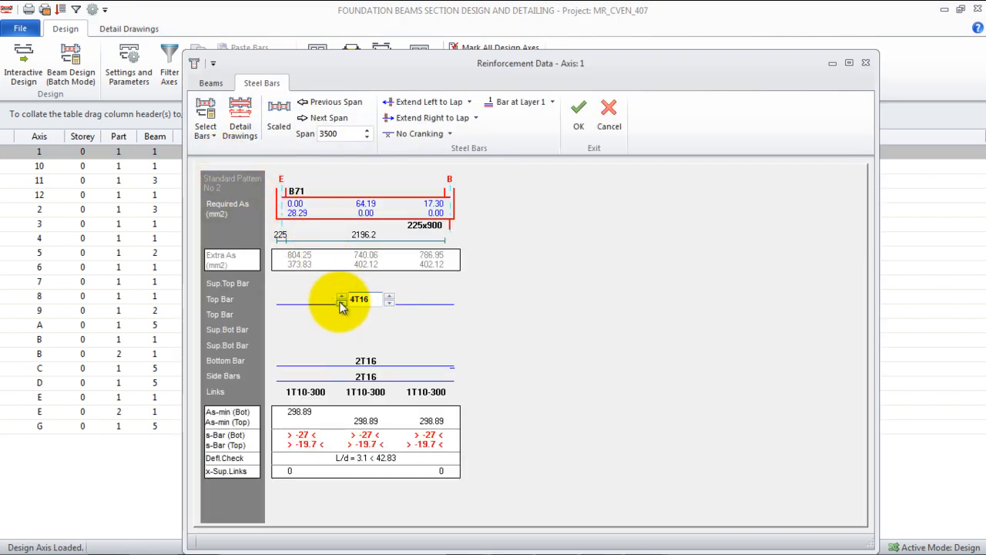
click(344, 361)
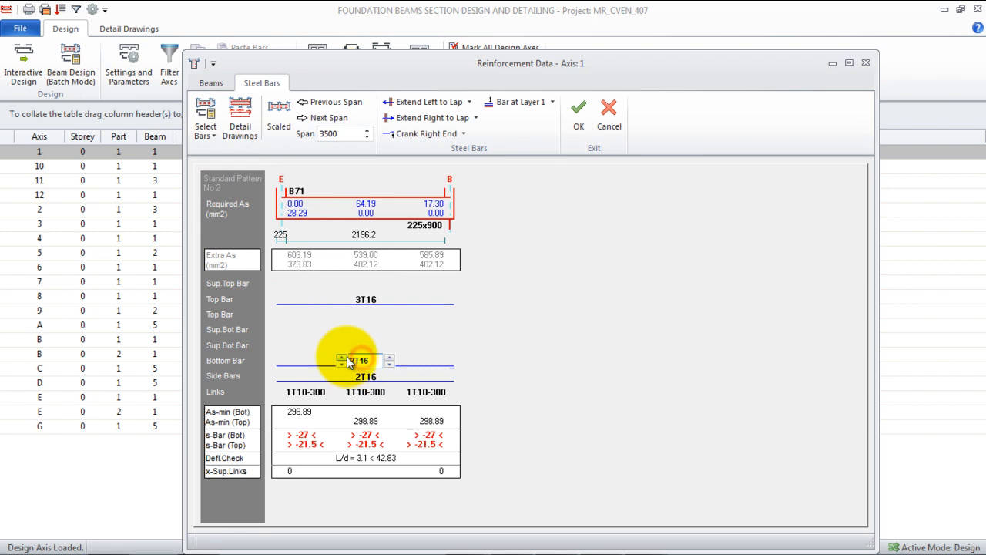
click(359, 376)
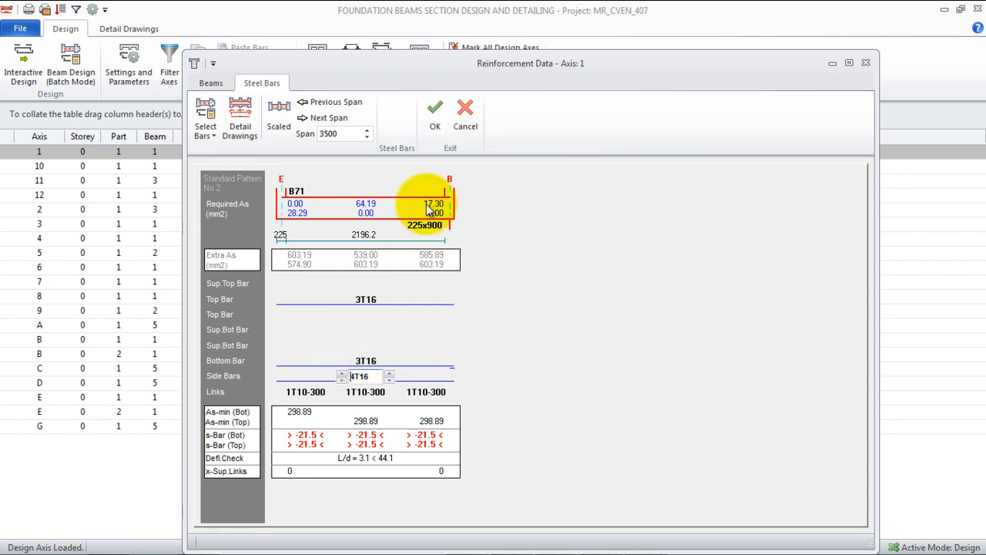
click(430, 125)
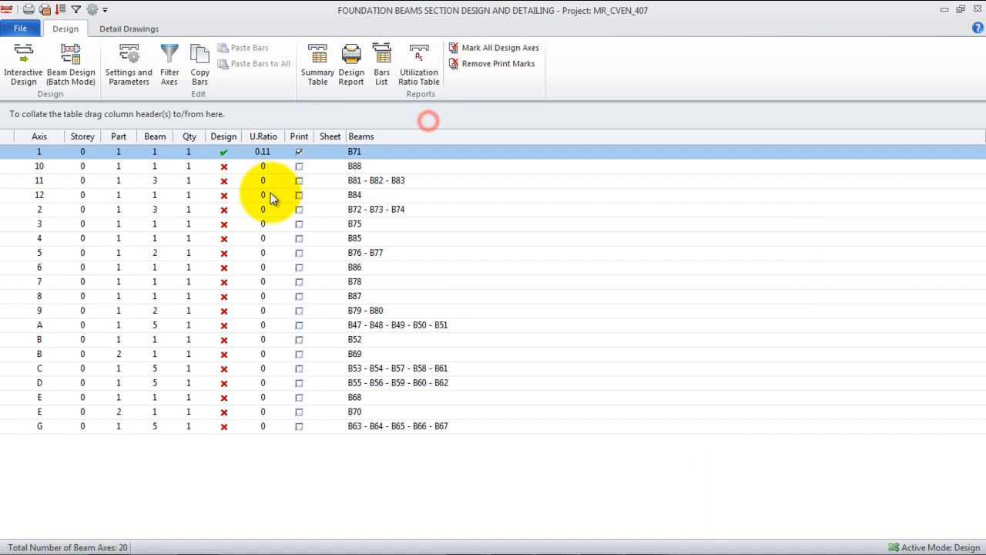
- Reinforce foundation beam B88 on axis 10 with 3T16 main top bars, 3T16 bottom bars and 4T16 side bars, and accept the design
double_click(224, 167)
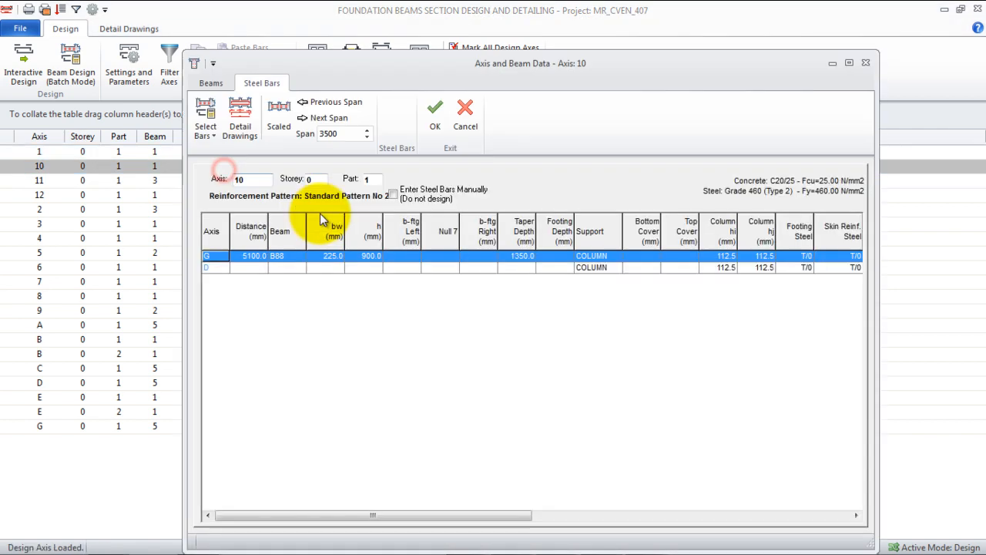
click(340, 296)
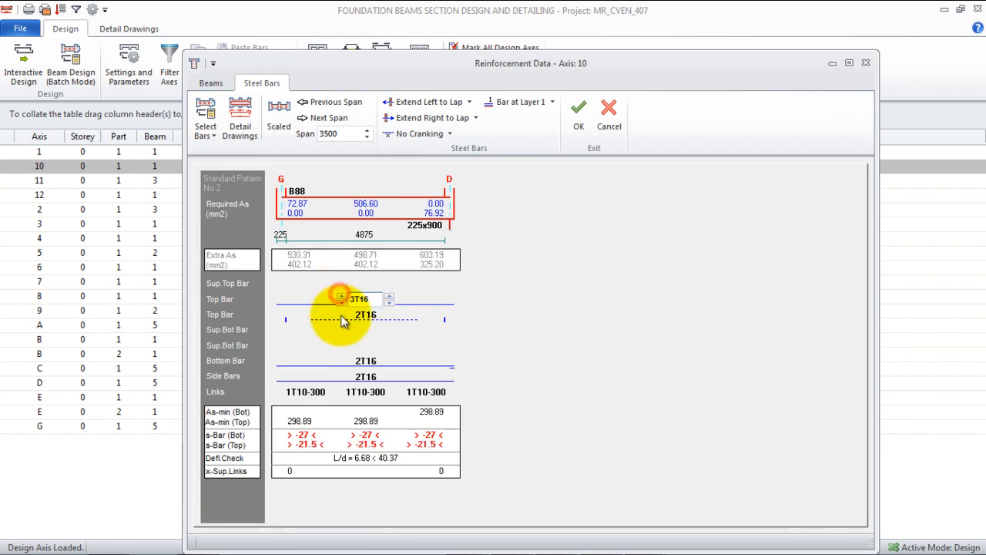
click(362, 361)
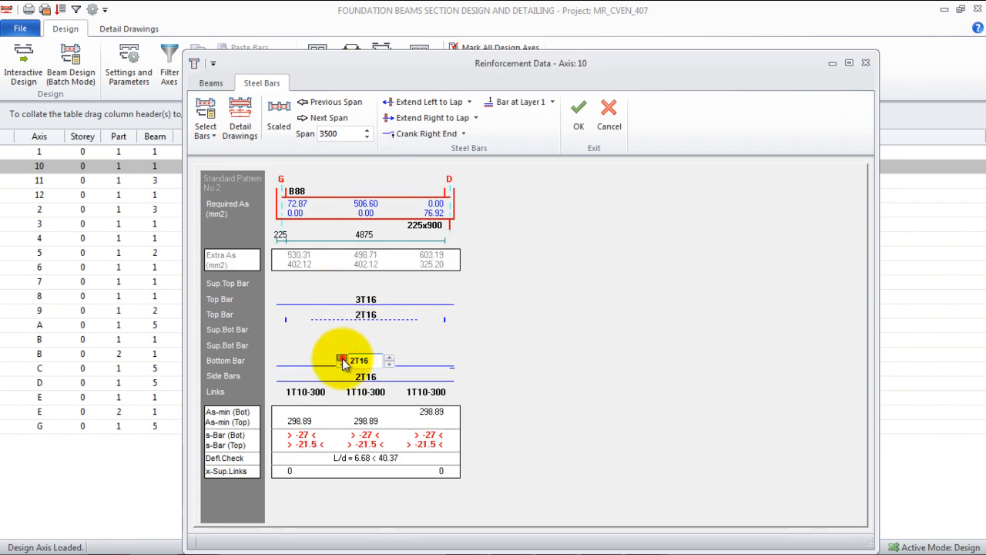
click(342, 359)
click(369, 376)
click(343, 373)
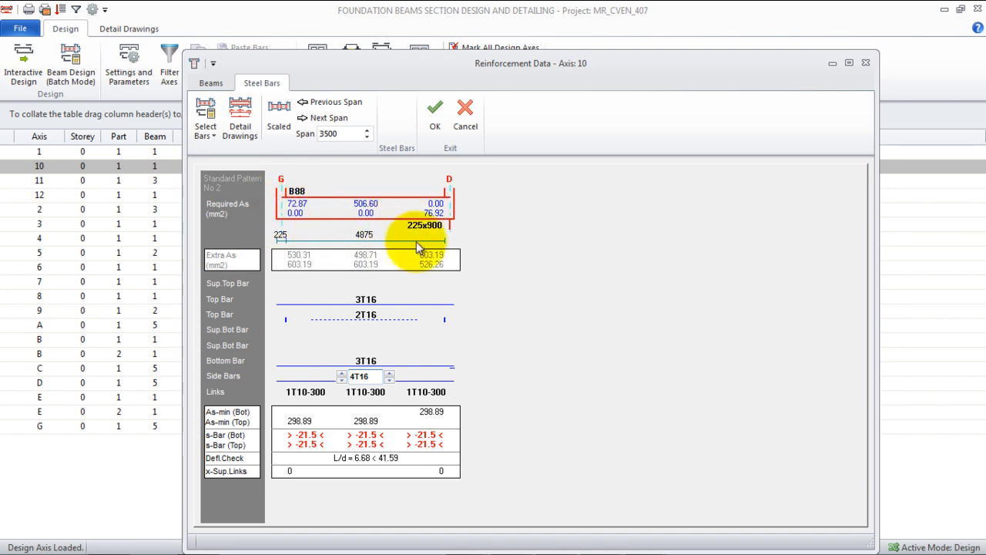
click(433, 127)
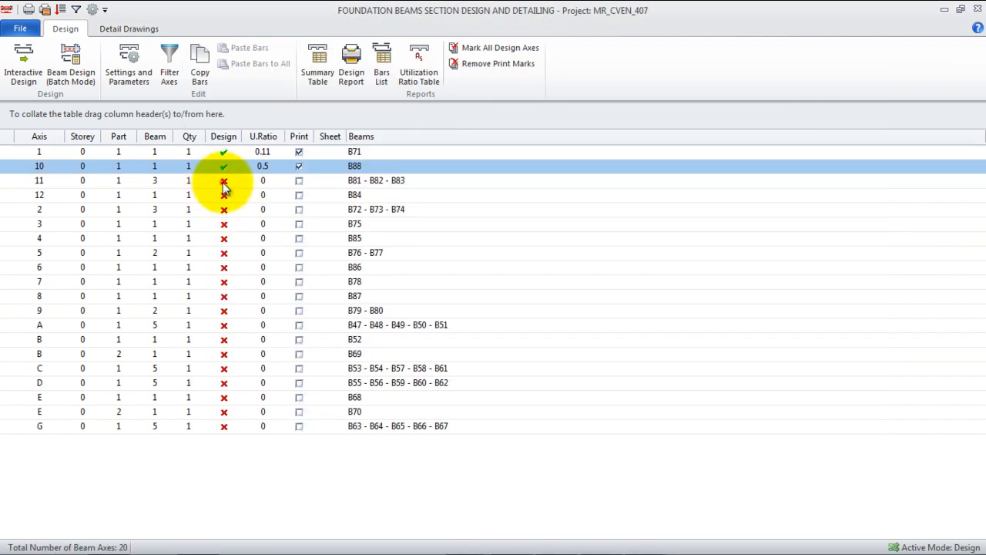
- Open the axis 11 foundation beam for design and set the main top bars of B81, B82 and B83 to 3T16
double_click(202, 180)
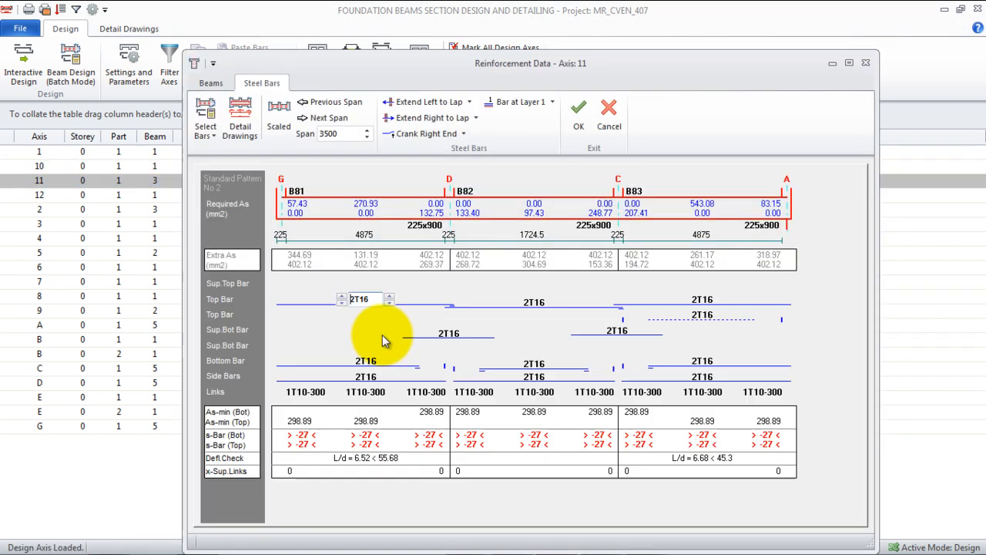
click(341, 296)
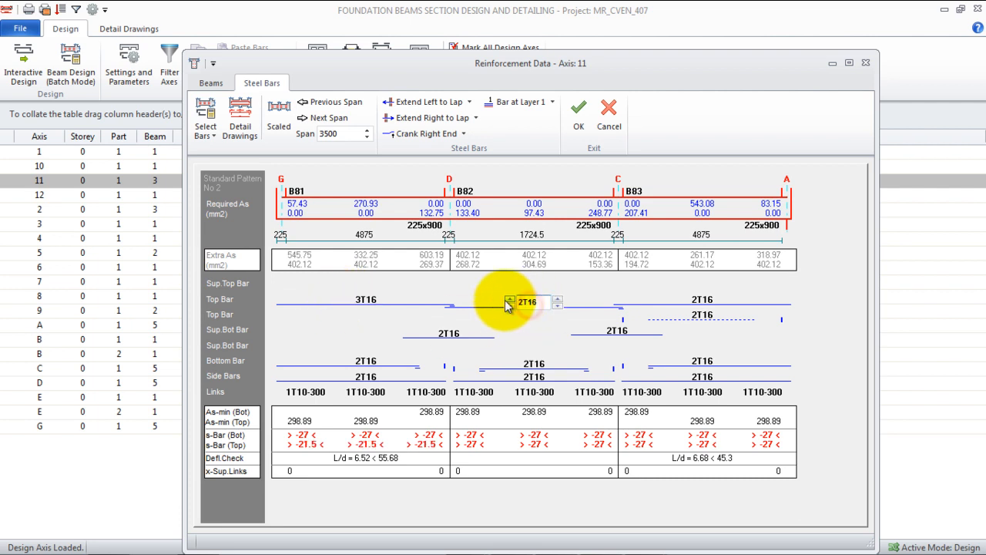
click(506, 299)
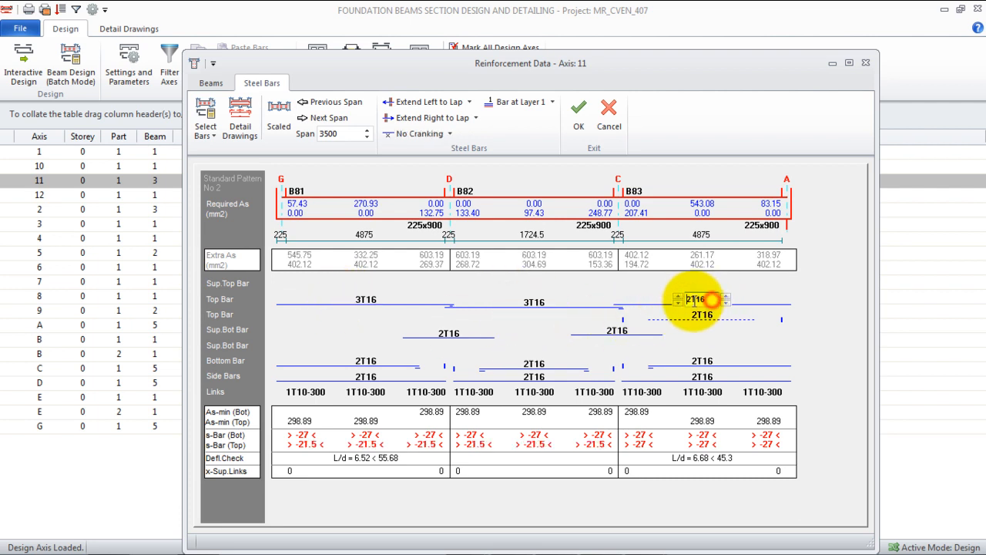
click(678, 296)
- Set the bottom bars of axis 11 beams B83, B82 and B81 to 3T16
click(700, 360)
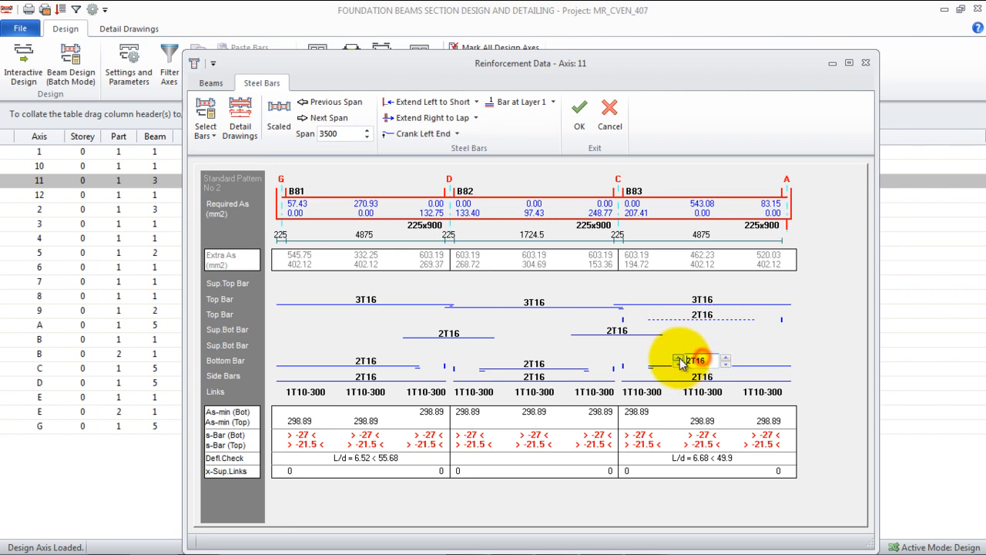
click(675, 360)
click(527, 363)
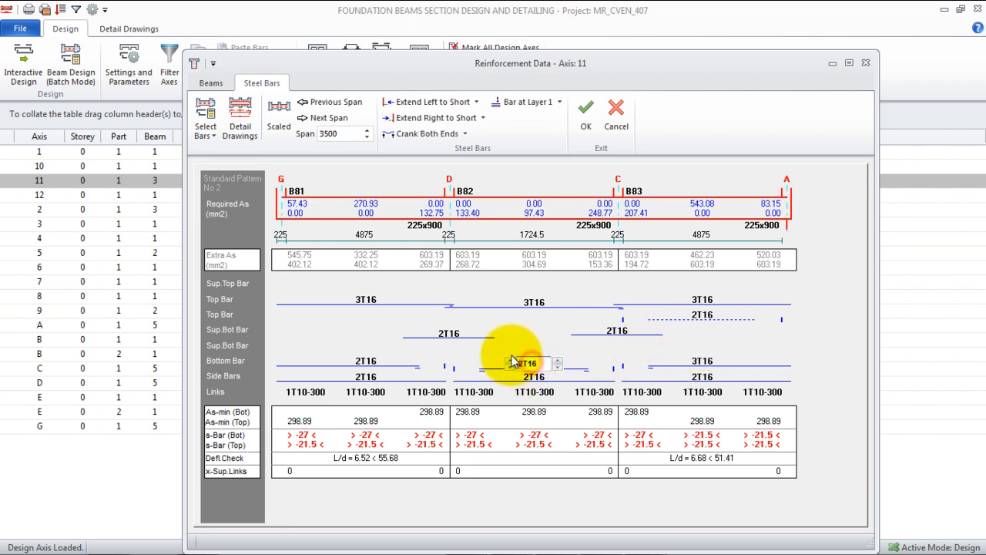
click(510, 364)
click(344, 359)
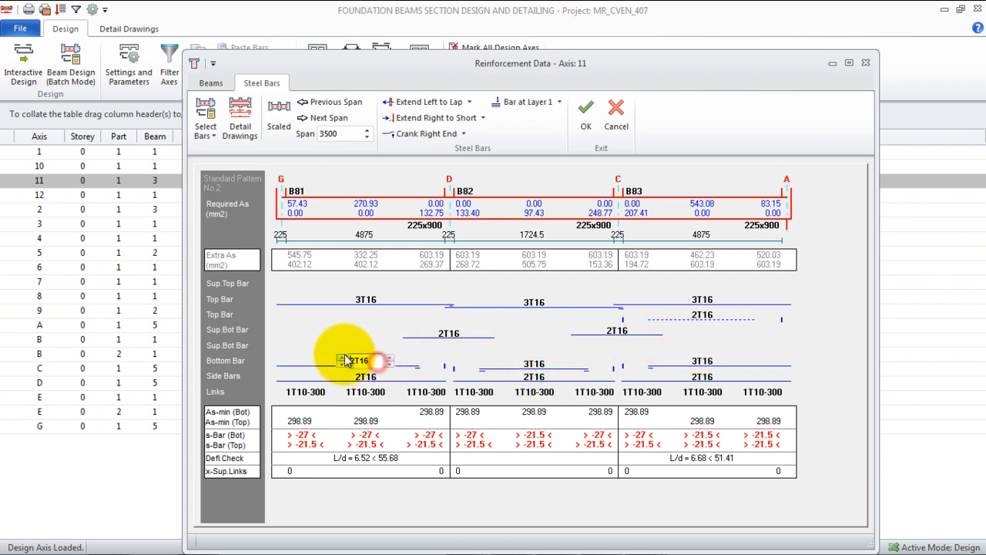
click(344, 359)
- Set the side bars of all three axis 11 beams to 4T16 and accept the reinforcement
click(349, 375)
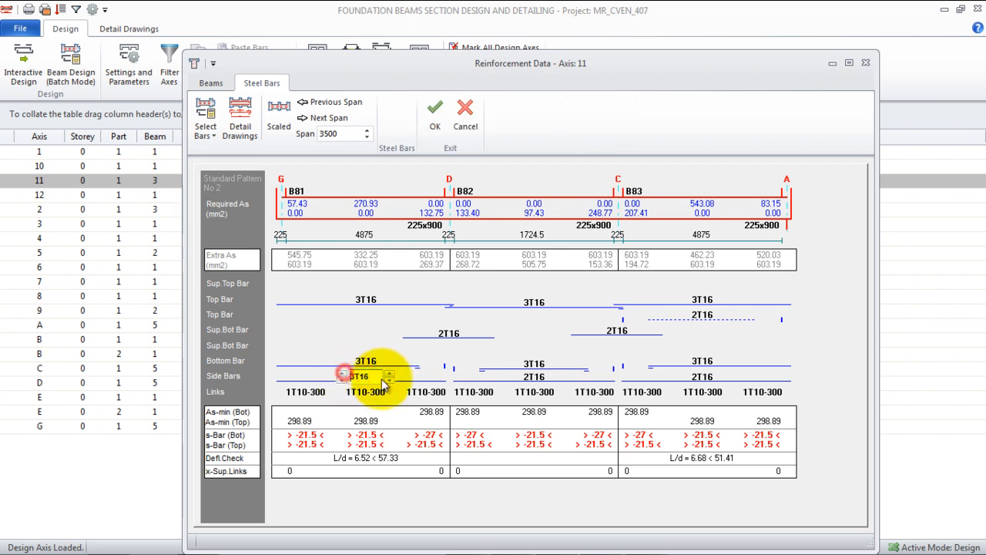
click(341, 375)
click(517, 376)
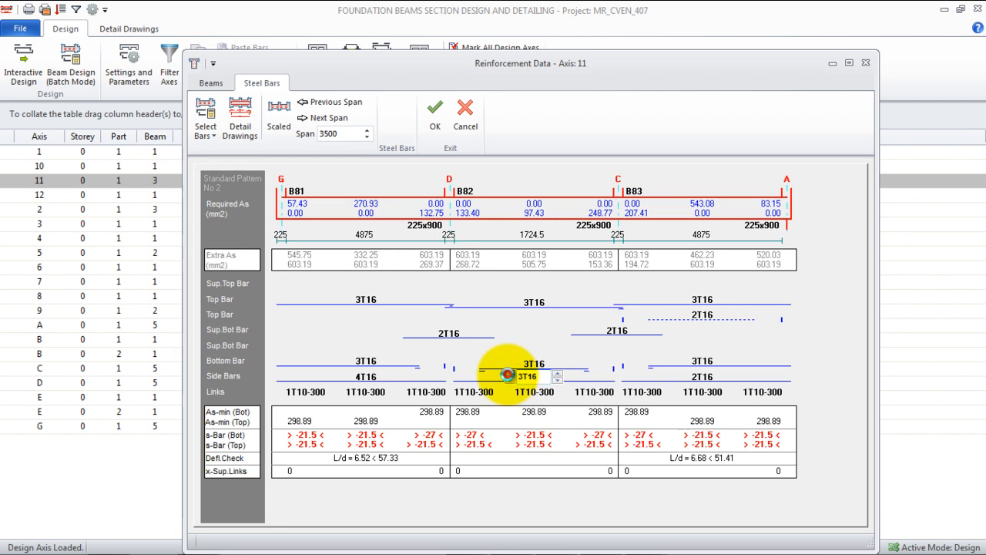
click(508, 373)
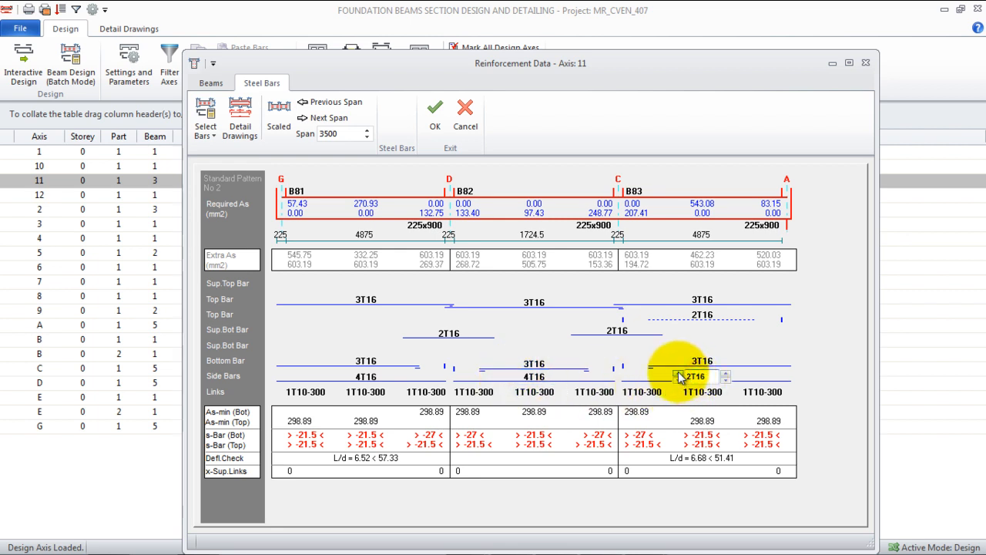
click(678, 373)
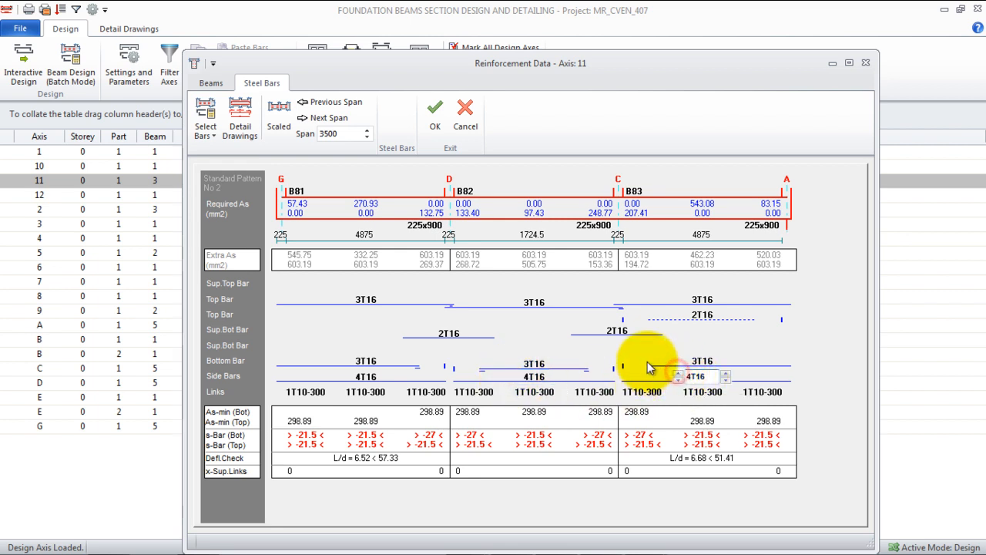
click(437, 126)
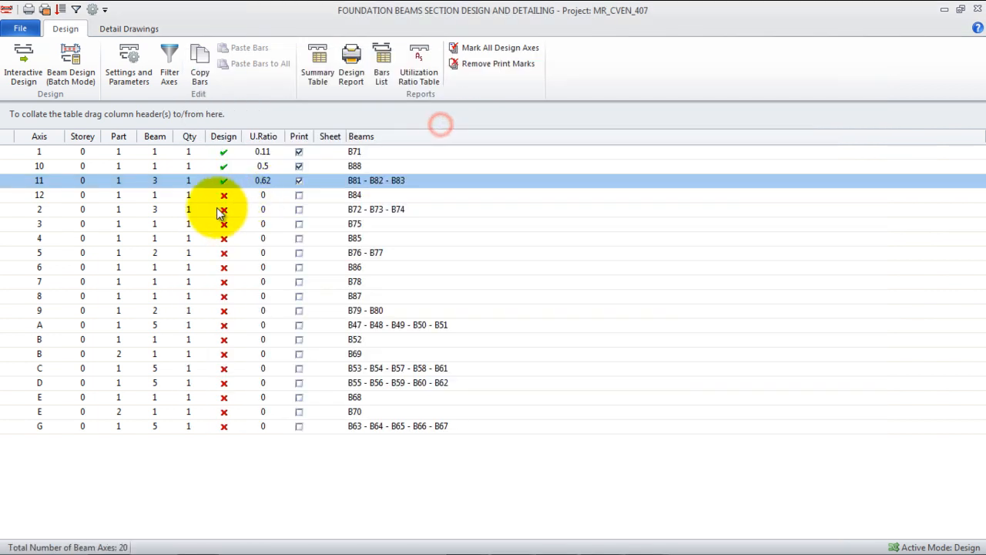
- Open the axis 12 foundation beam B84 for reinforcement design
double_click(223, 195)
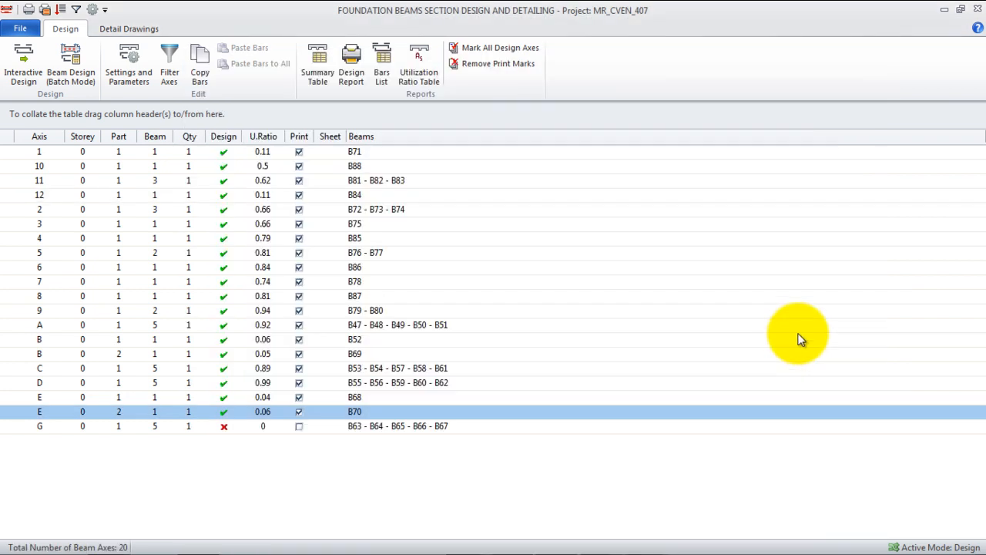
- Open the axis G foundation beam for design and give B63 3T16 main top bars, 3T16 bottom bars and 4T16 side bars
double_click(224, 428)
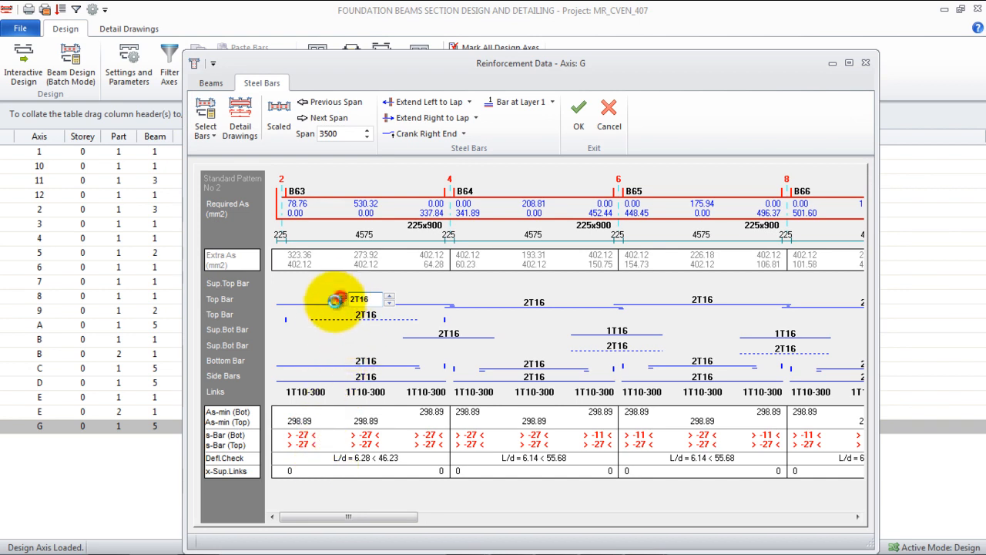
click(339, 297)
click(367, 359)
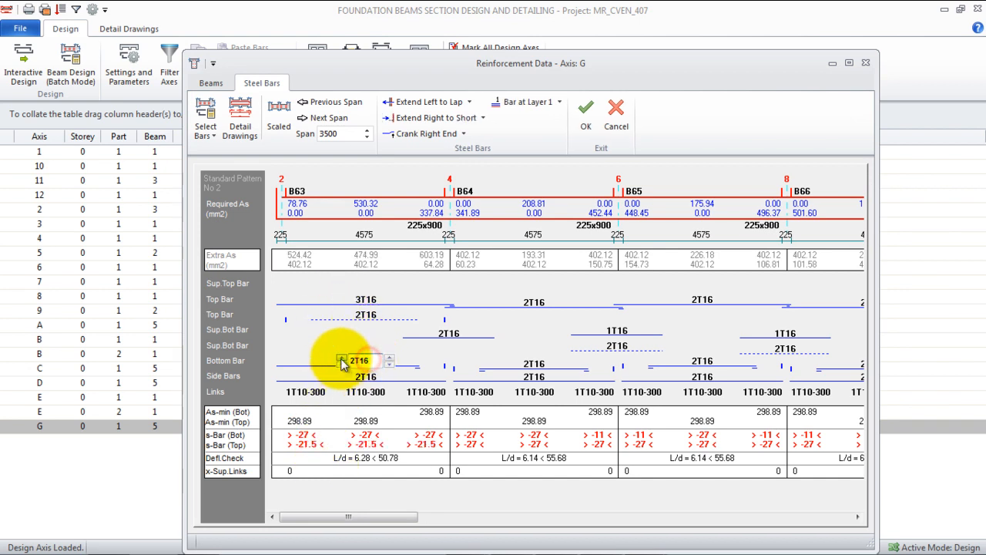
click(340, 356)
click(342, 375)
click(341, 375)
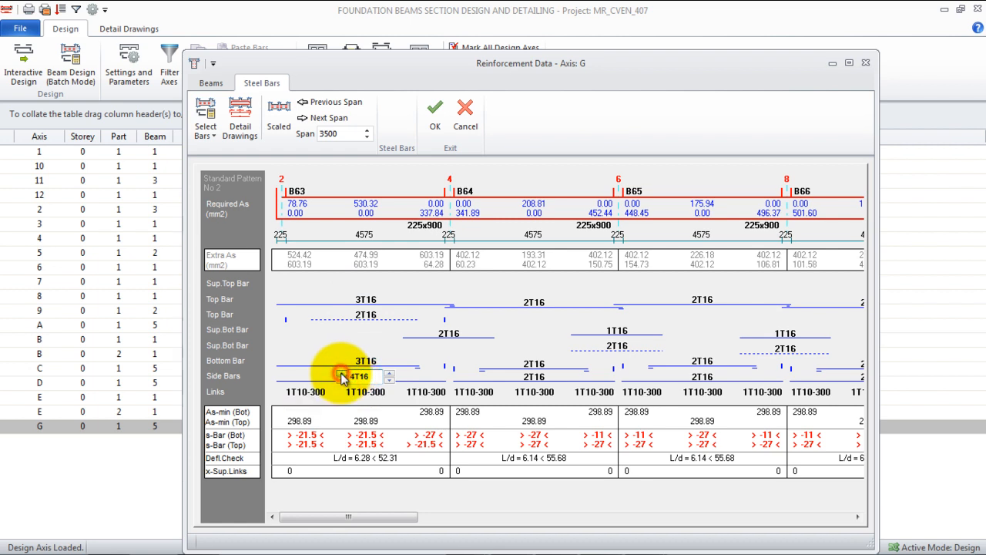
- Reinforce beam B64 on axis G with 3T16 top bars, 3T16 bottom bars and 4T16 side bars
click(520, 303)
click(509, 299)
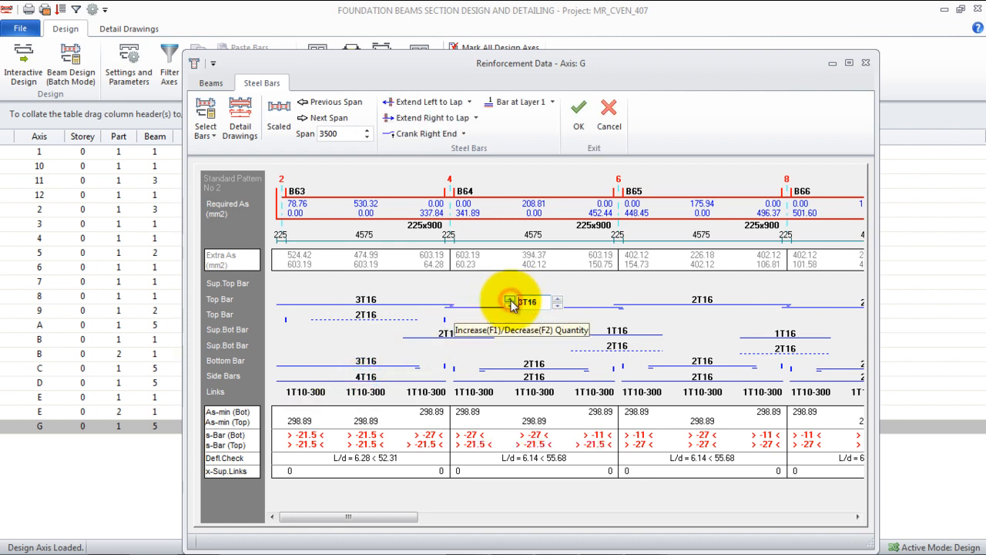
click(538, 363)
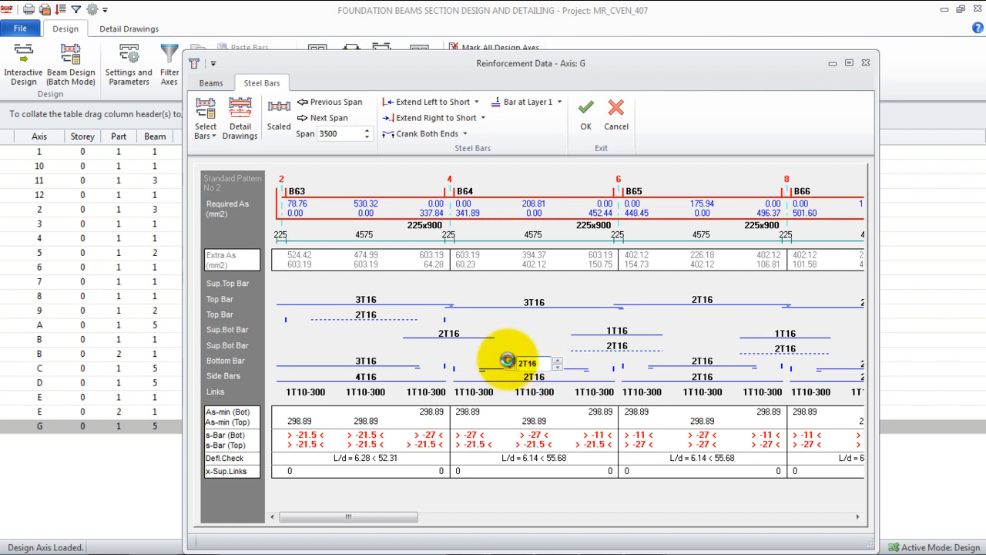
click(523, 379)
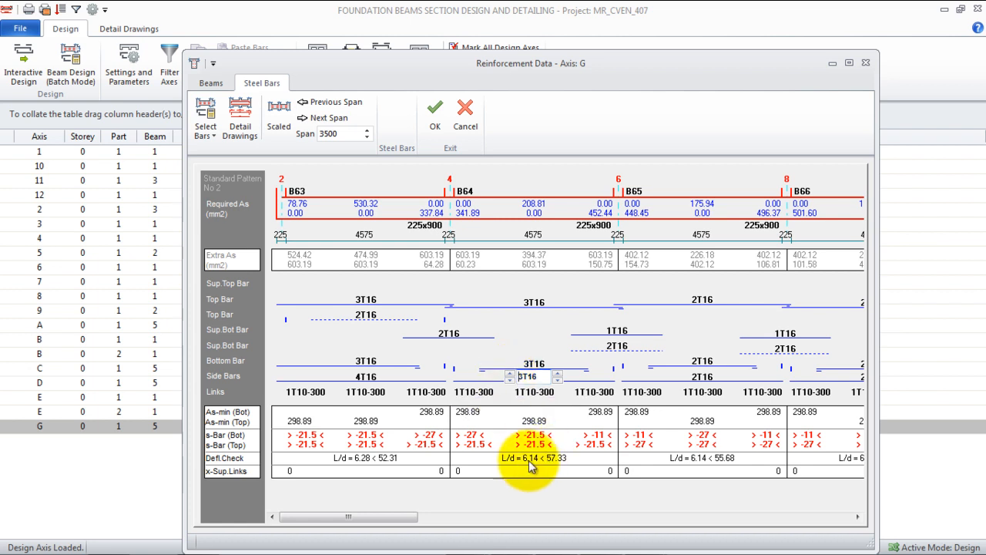
click(510, 375)
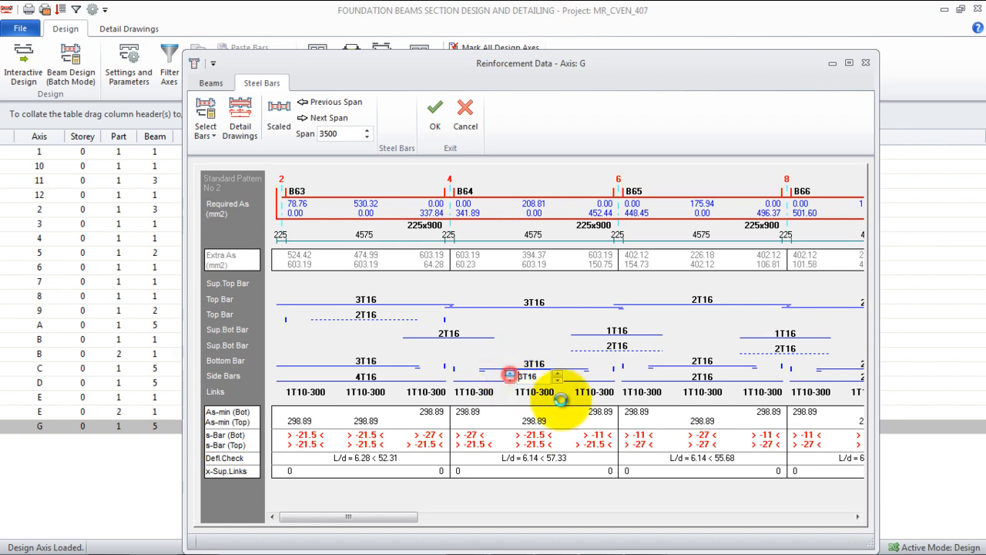
- Reinforce beam B65 on axis G with 3T16 top bars, 3T16 bottom bars and 4T16 side bars
click(701, 304)
click(679, 295)
click(702, 360)
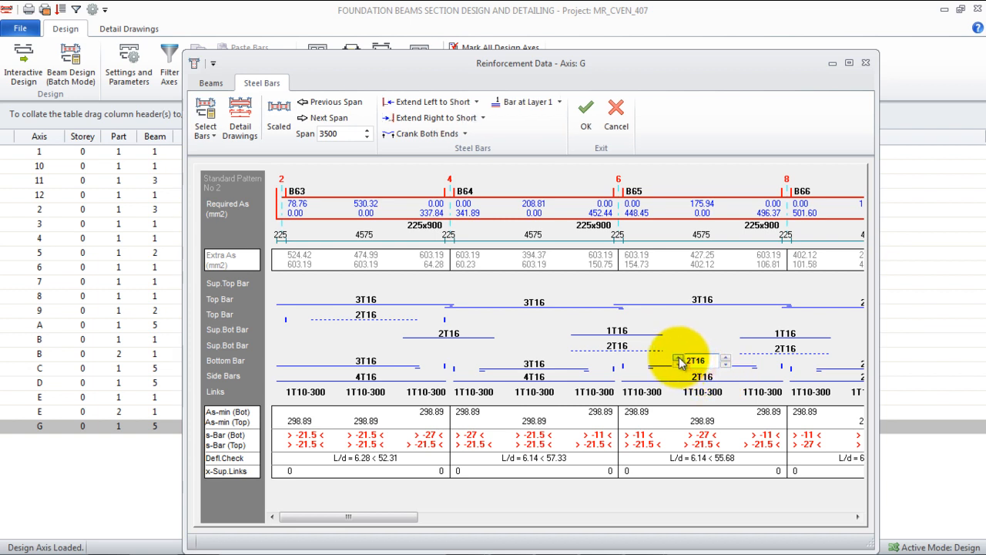
click(677, 357)
click(677, 357)
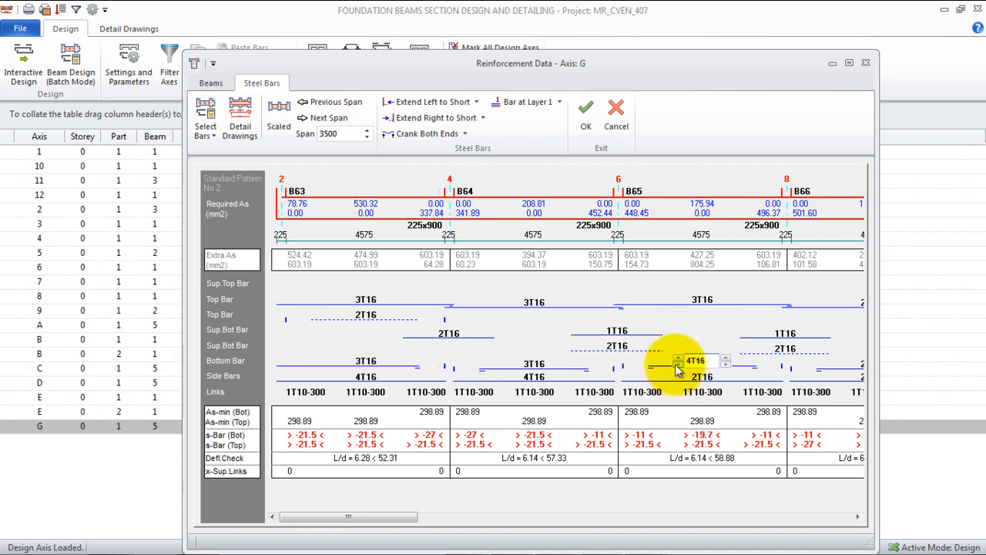
click(676, 365)
click(699, 376)
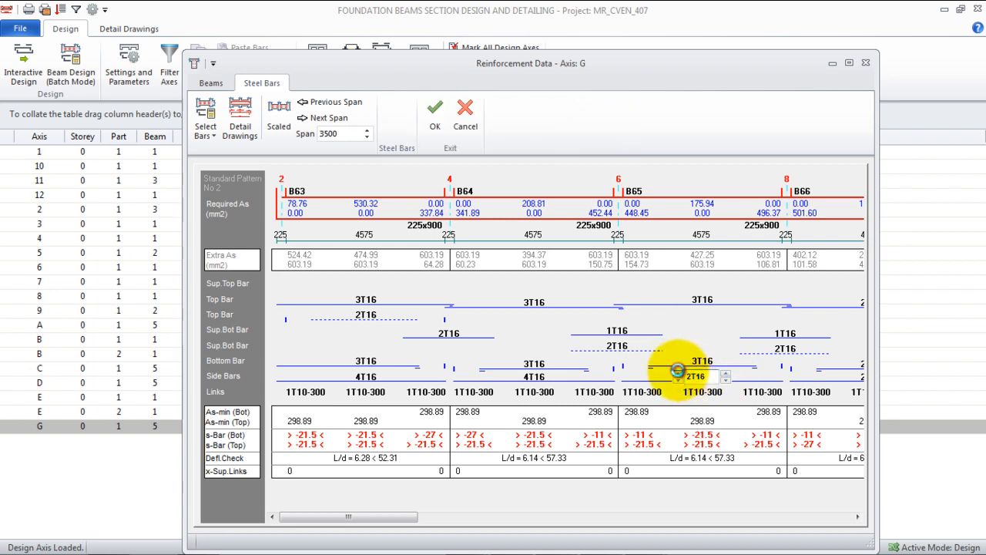
click(679, 376)
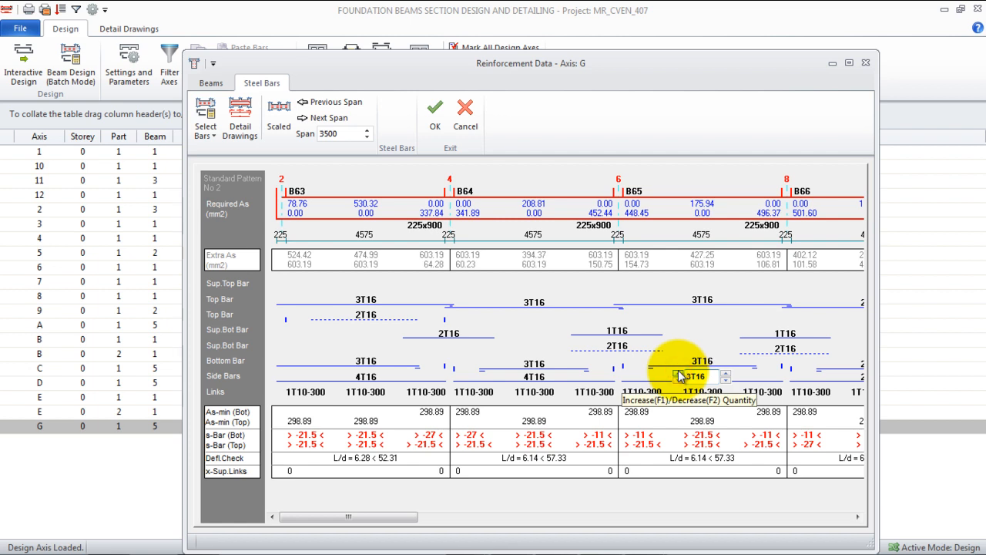
click(678, 372)
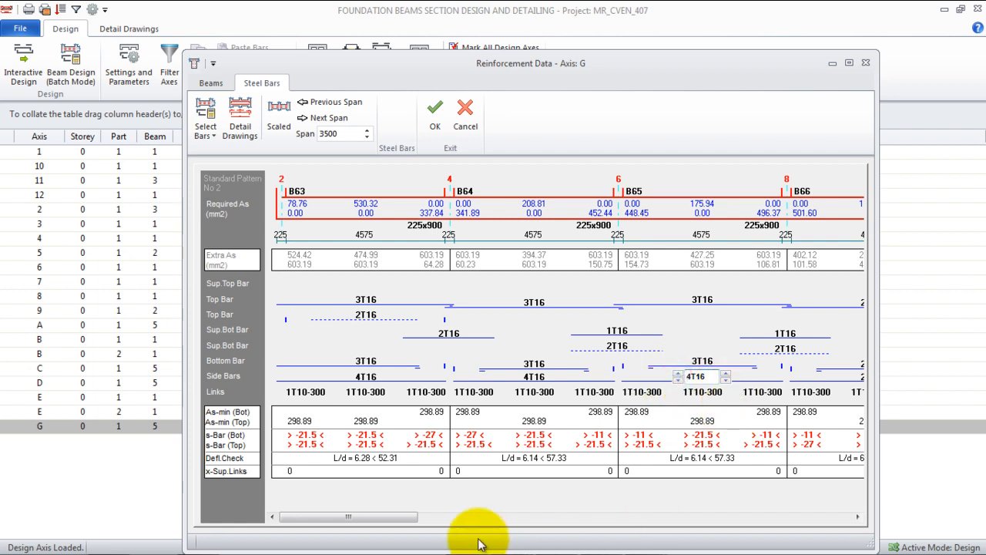
- Reinforce beam B66 on axis G with 3T16 top bars, 3T16 bottom bars and 4T16 side bars
drag(368, 522, 748, 501)
click(638, 304)
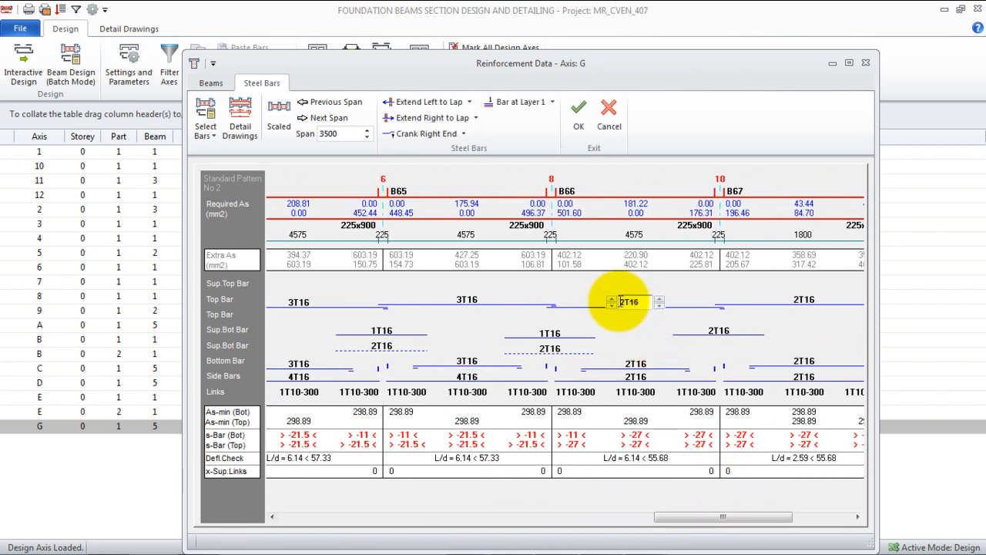
click(613, 299)
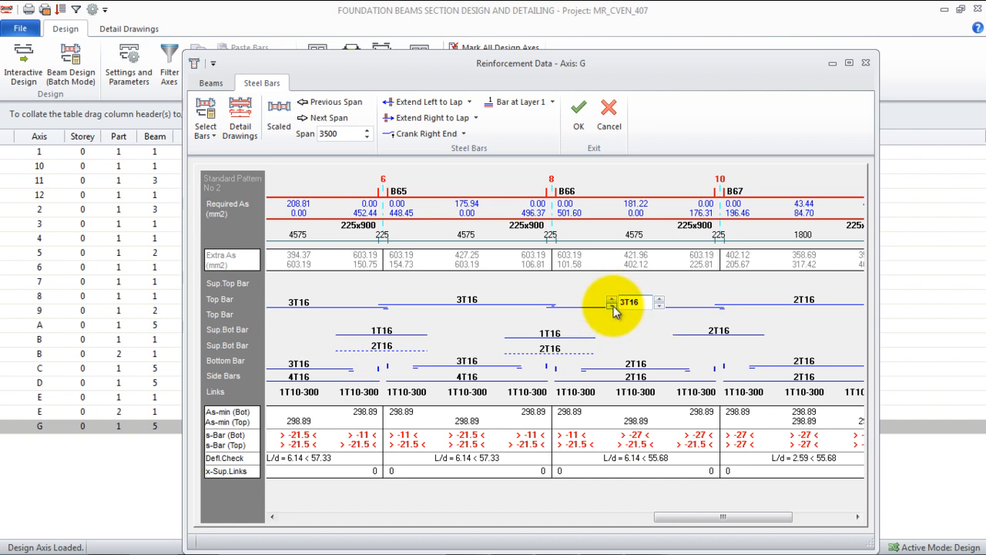
click(630, 368)
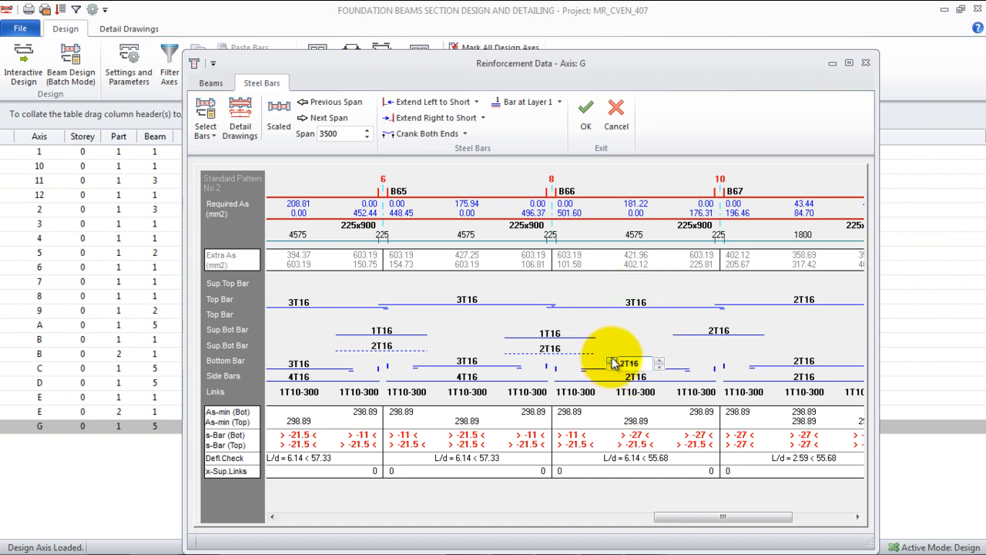
click(611, 359)
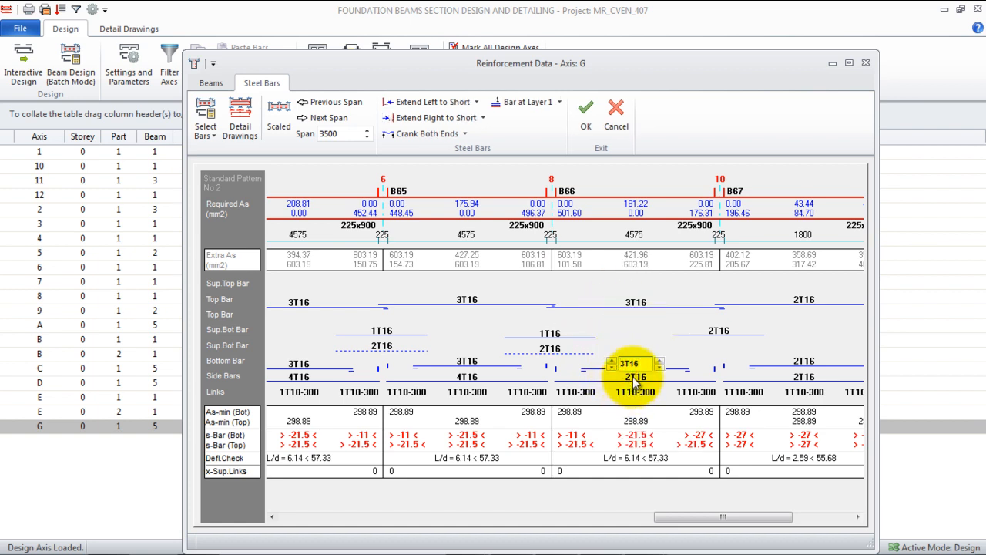
click(629, 376)
click(613, 375)
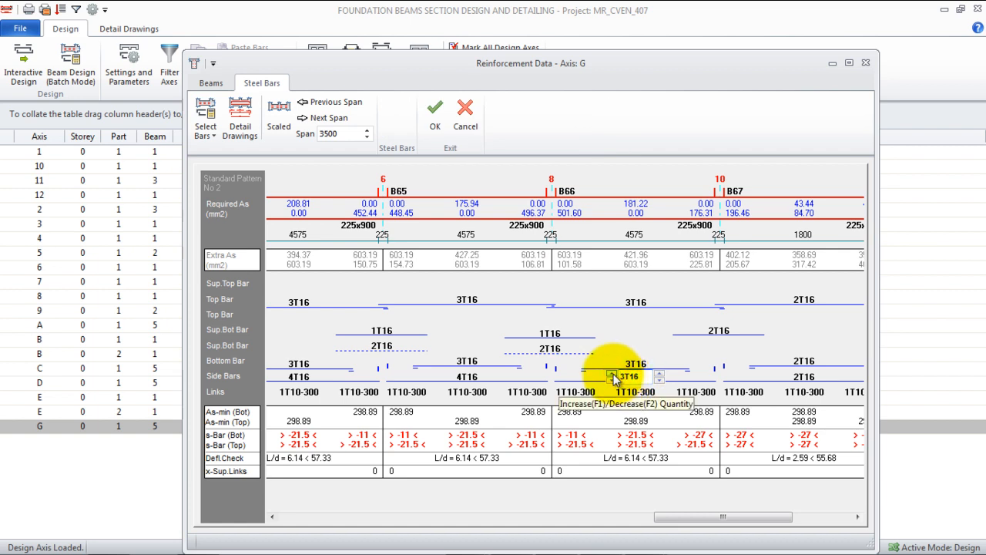
click(613, 375)
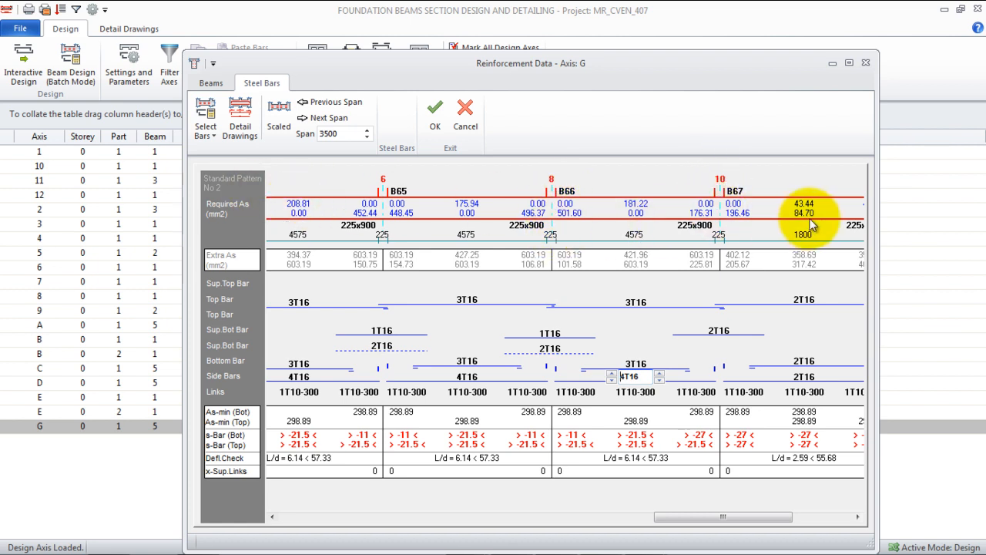
- Reinforce the end beam B67 on axis G with 3T16 top bars, 3T16 bottom bars and 4T16 side bars
drag(709, 517, 789, 517)
click(773, 301)
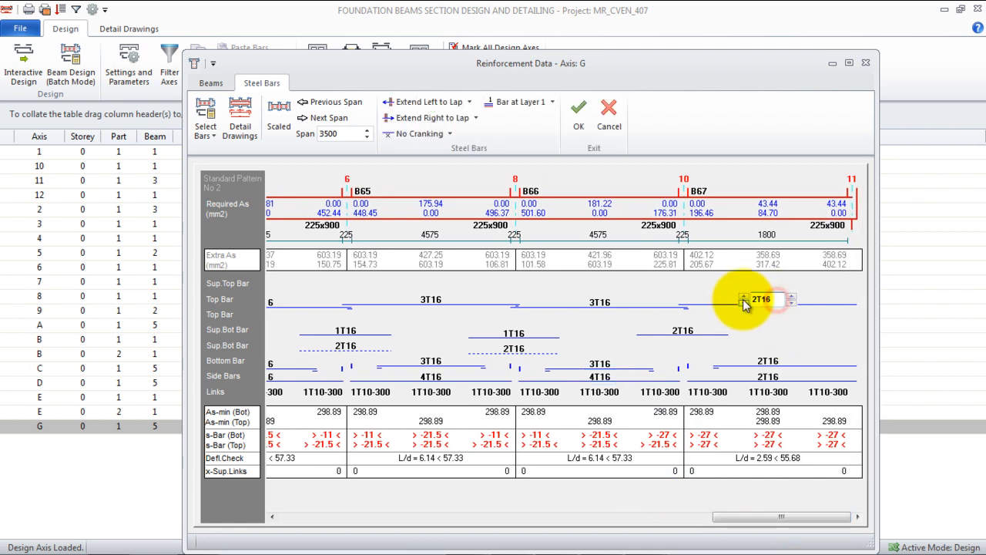
click(743, 298)
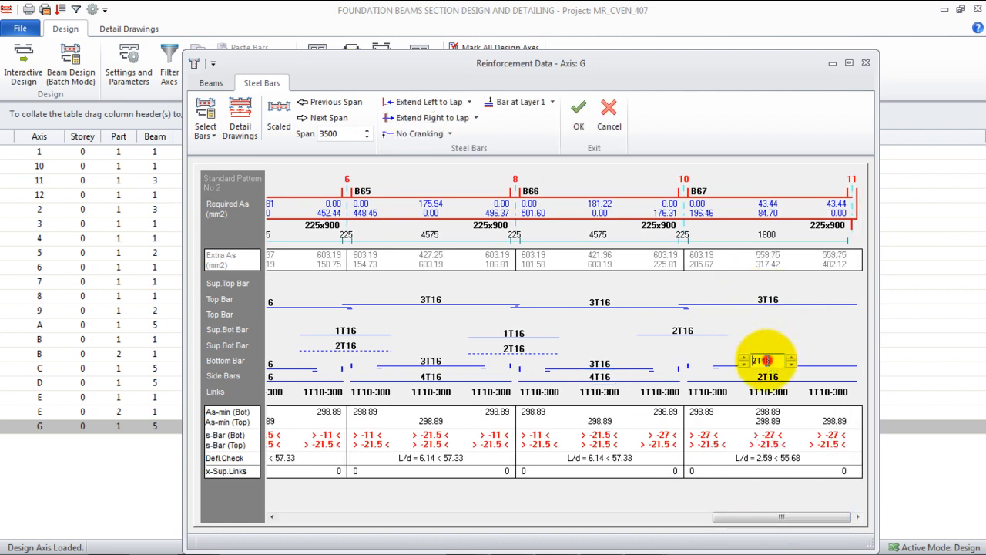
click(769, 362)
click(744, 359)
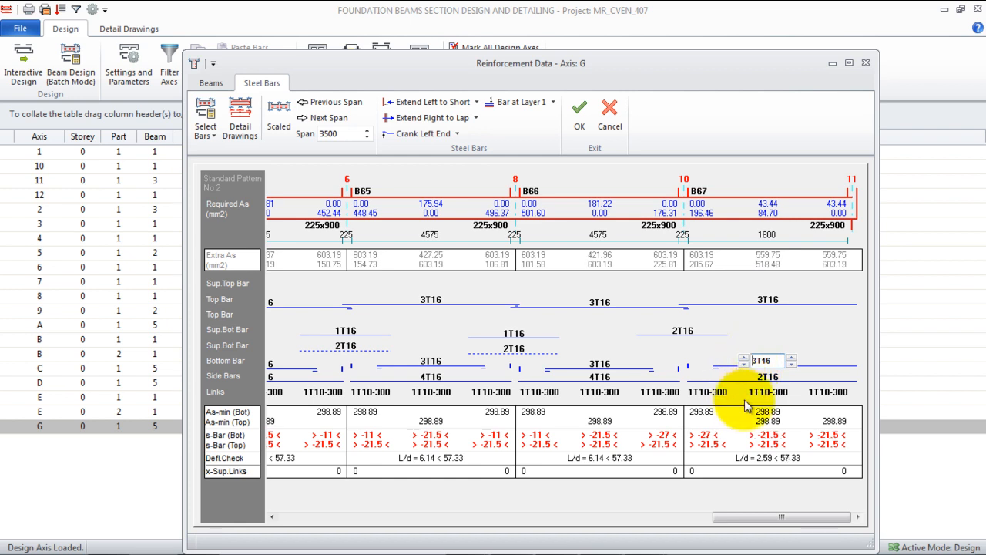
click(771, 376)
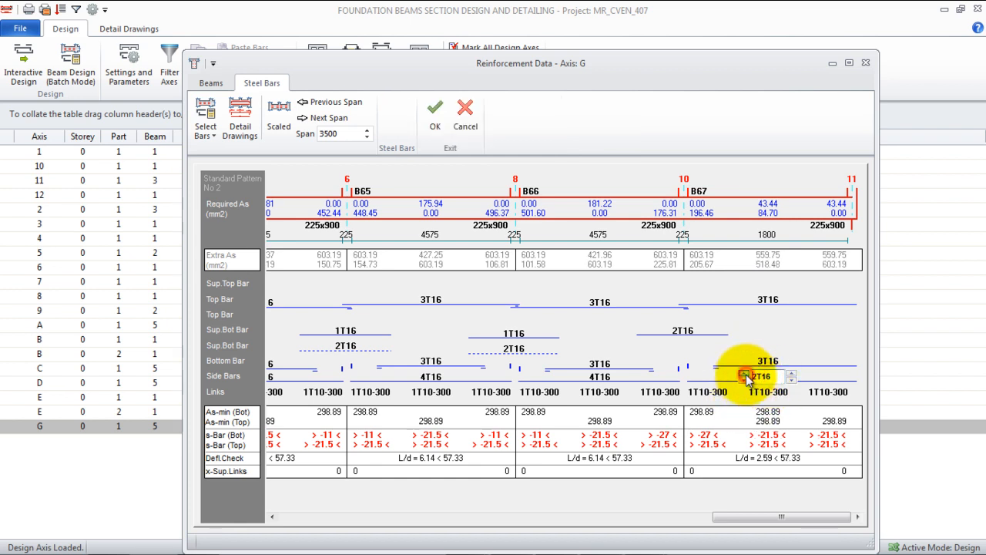
click(743, 373)
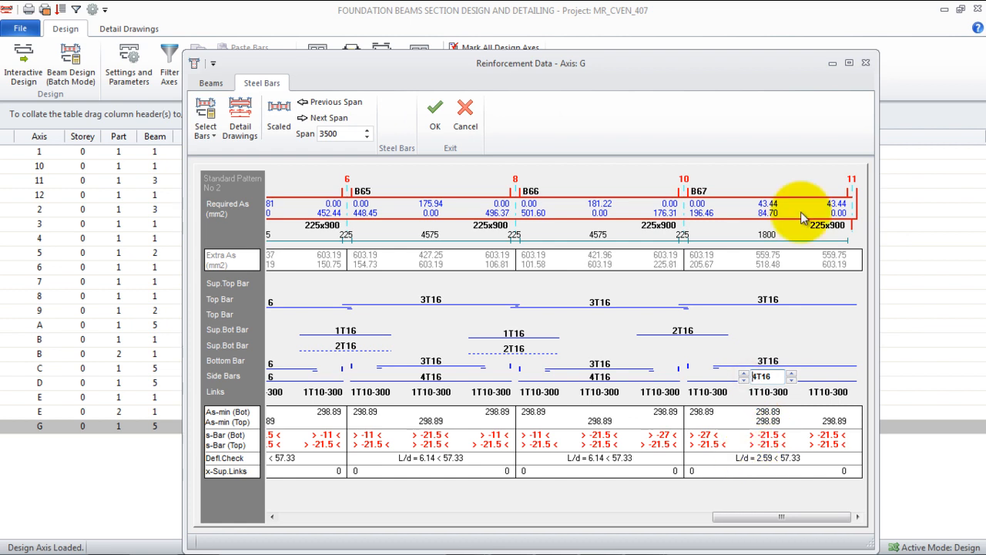
- Accept the axis G reinforcement and close the foundation beam section design and detailing module
click(436, 136)
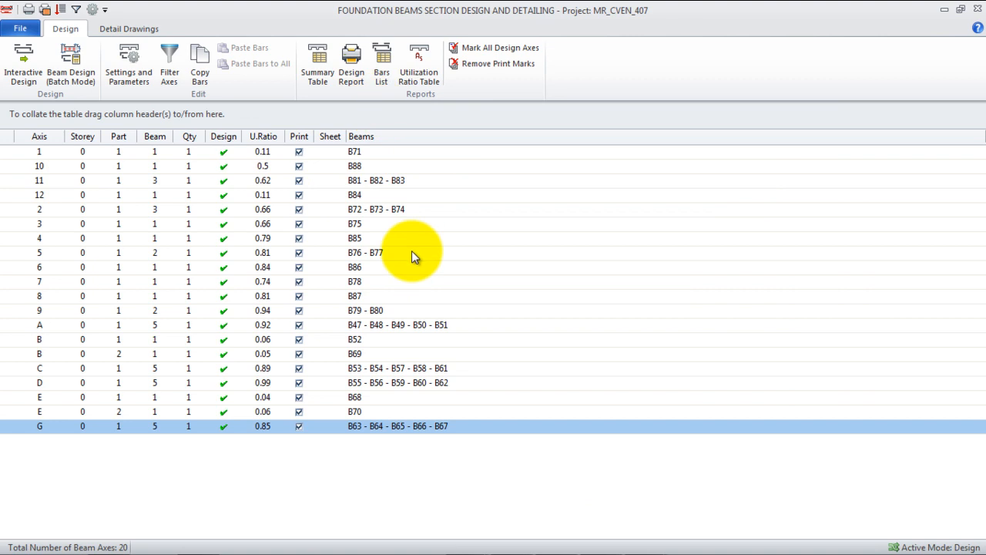
click(977, 15)
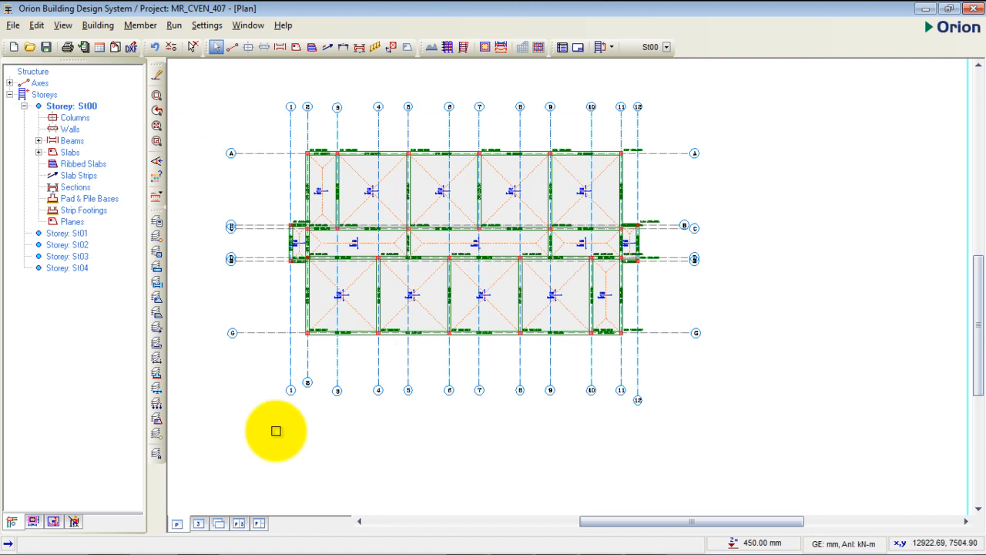
- Display the whole building in 3D and run the clockwise rotation animation, with the animation options moved clear of the model
click(199, 524)
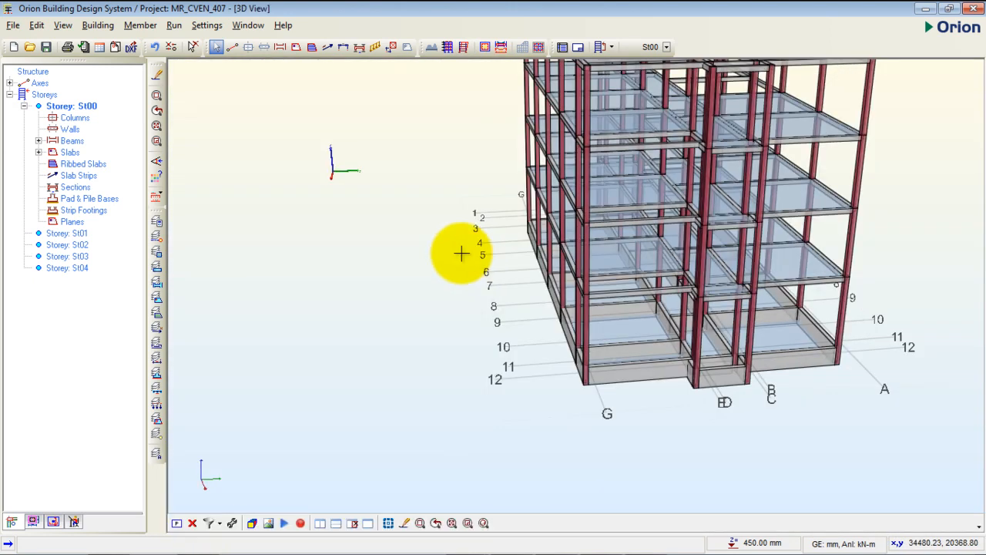
scroll(461, 253, down, 3)
middle_drag(728, 257, 609, 267)
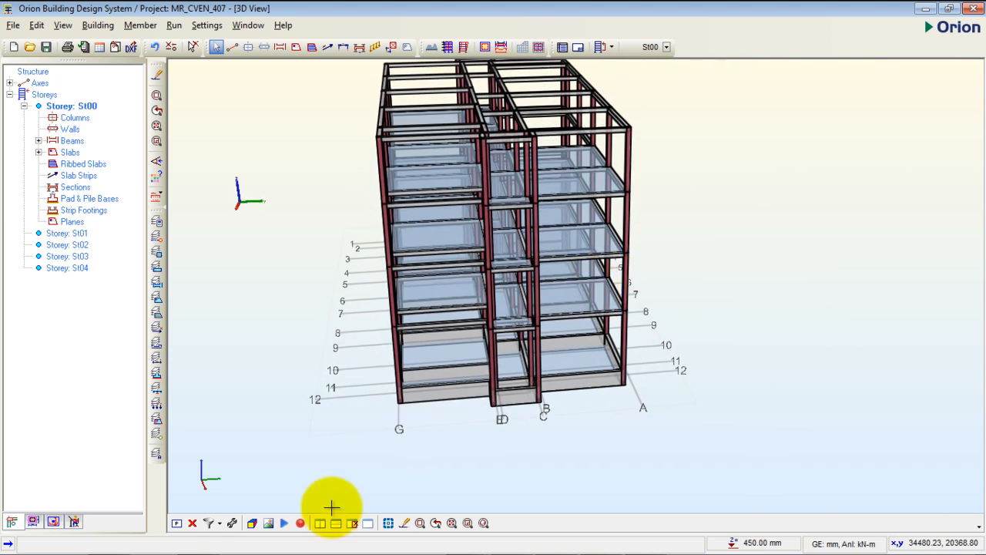
click(284, 523)
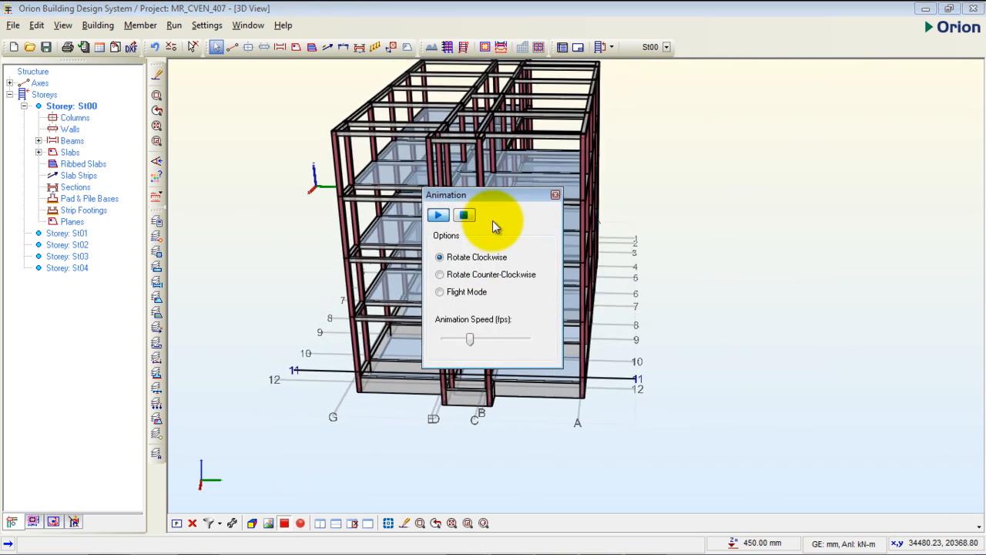
drag(504, 200, 856, 169)
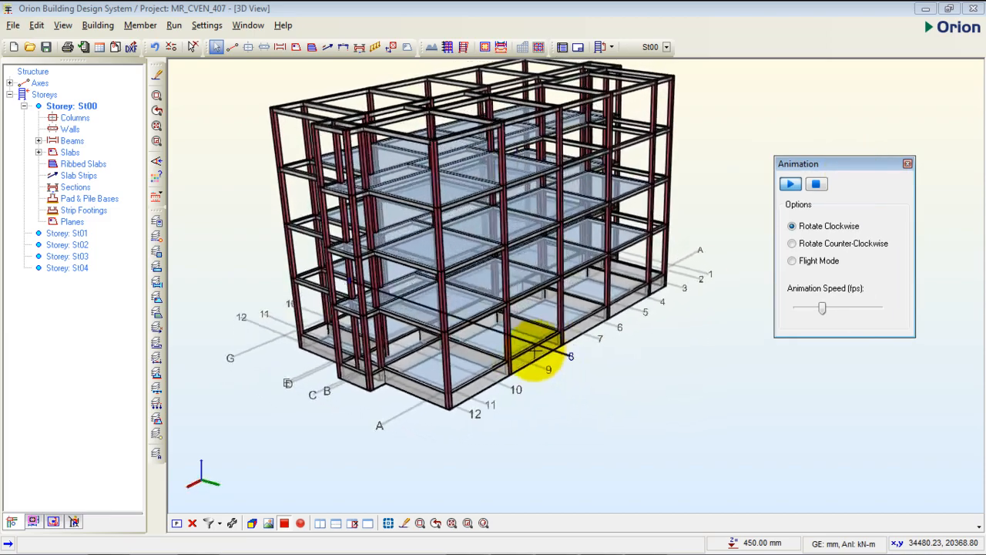